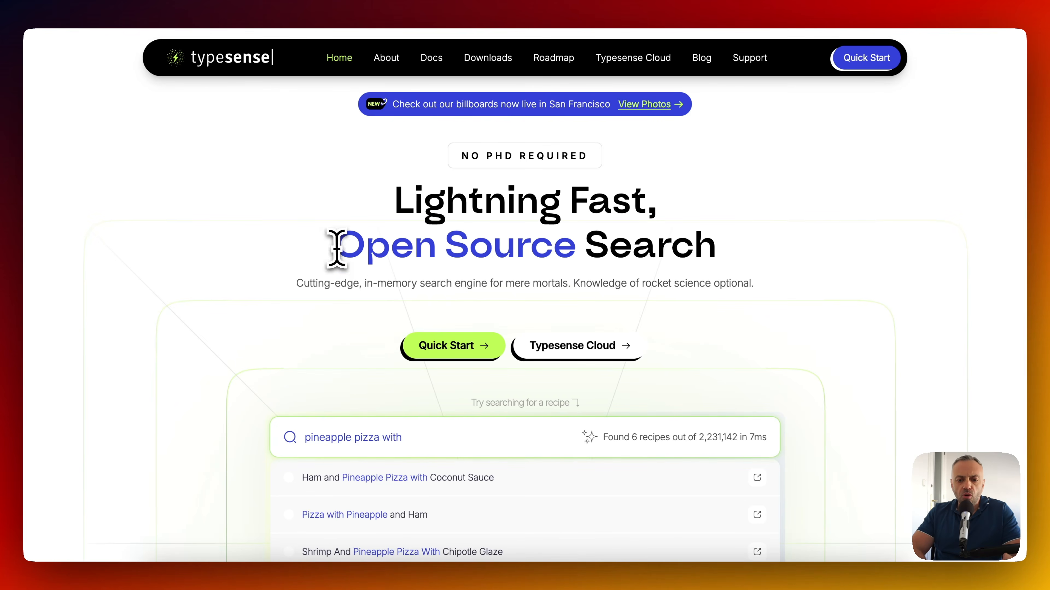
Scroll down to the Typesense recipe demo and search it for pizza.
{"action": "left_click_drag", "start_coordinate": [336, 245], "coordinate": [740, 262]}
{"action": "left_click", "coordinate": [741, 265]}
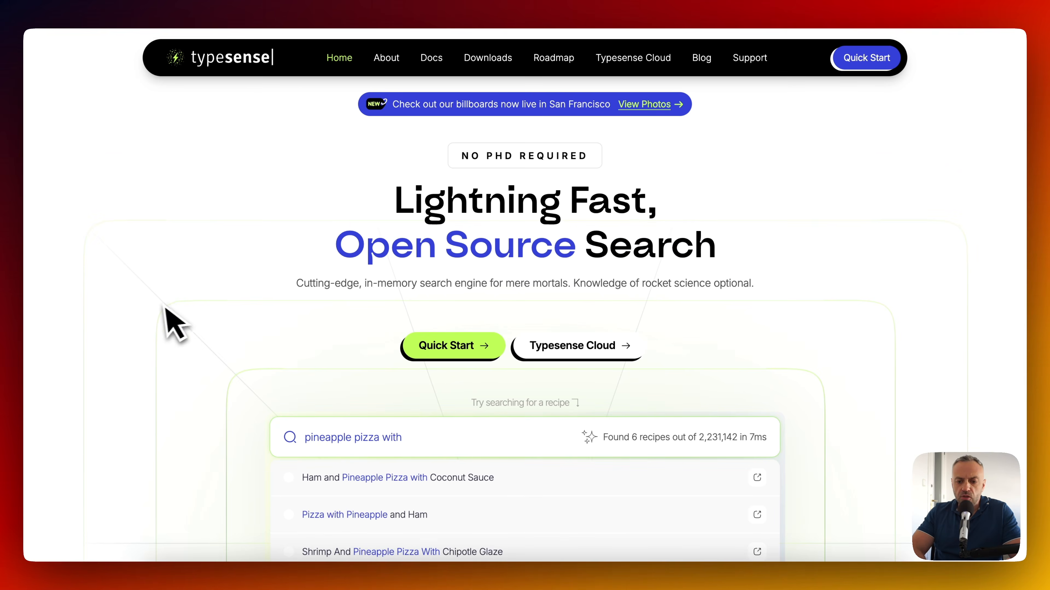
{"action": "scroll", "coordinate": [163, 315], "scroll_direction": "down", "scroll_amount": 4}
{"action": "scroll", "coordinate": [161, 310], "scroll_direction": "down", "scroll_amount": 2}
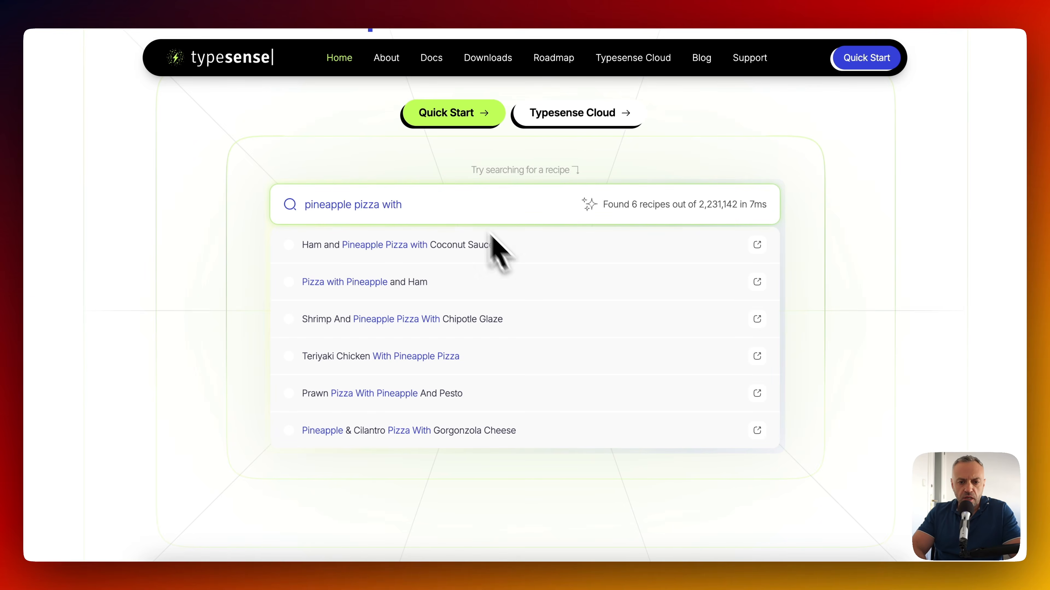
{"action": "triple_click", "coordinate": [481, 190]}
{"action": "type", "text": "pizza"}
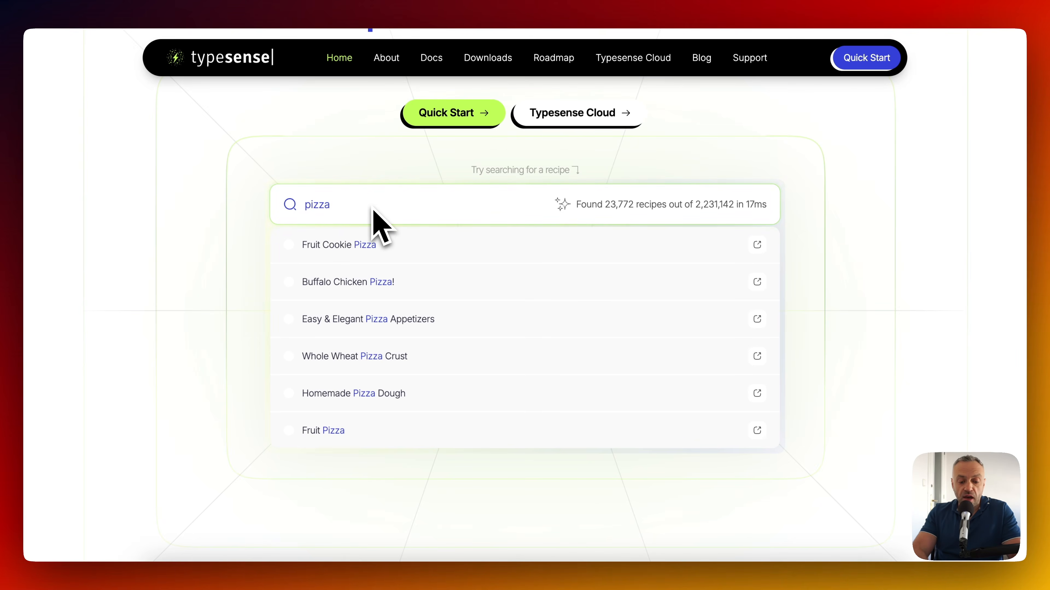
Replace the demo query with burger and browse the 10,784 recipe results.
{"action": "type", "text": "burger"}
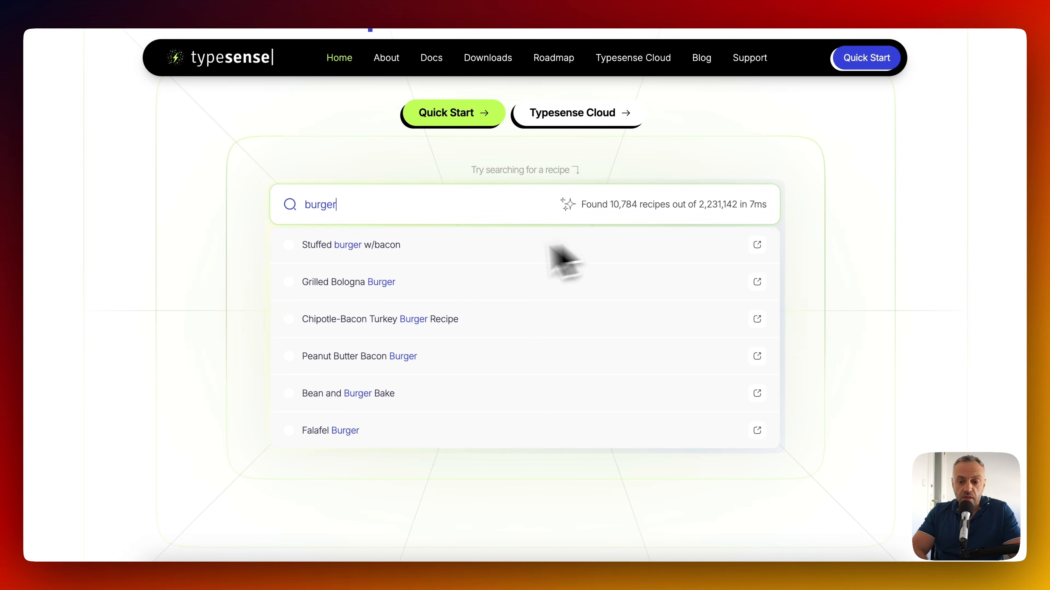
{"action": "scroll", "coordinate": [364, 334], "scroll_direction": "down", "scroll_amount": 5}
{"action": "scroll", "coordinate": [366, 351], "scroll_direction": "up", "scroll_amount": 5}
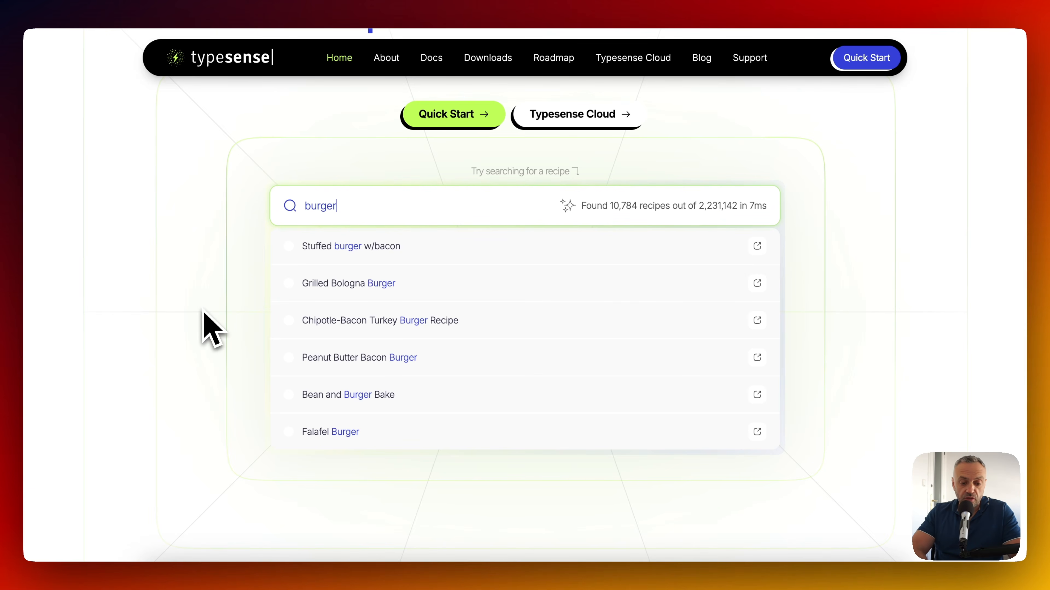
{"action": "scroll", "coordinate": [351, 182], "scroll_direction": "down", "scroll_amount": 5}
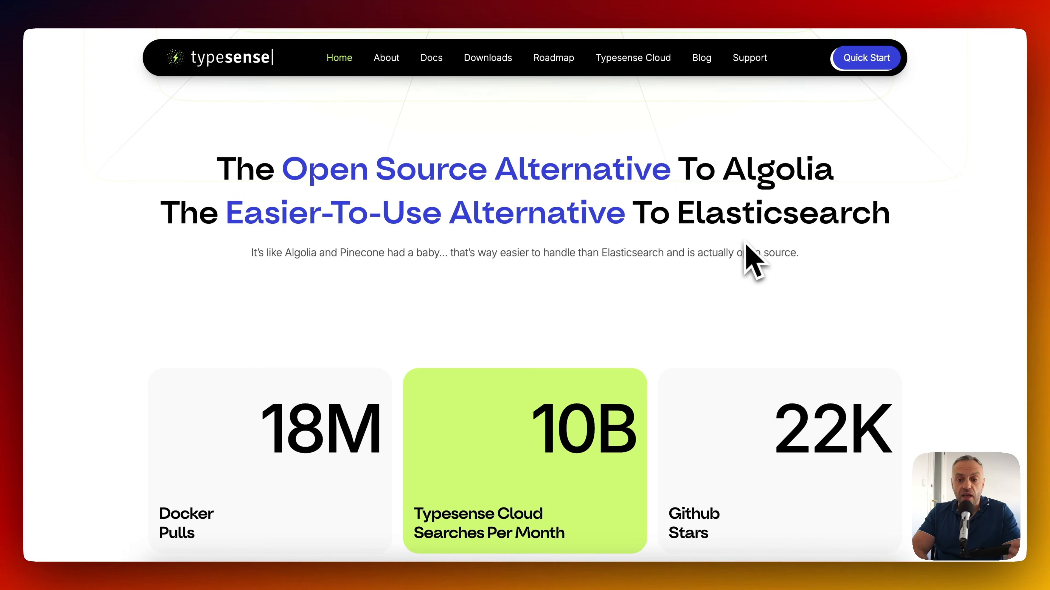
{"action": "scroll", "coordinate": [421, 285], "scroll_direction": "down", "scroll_amount": 5}
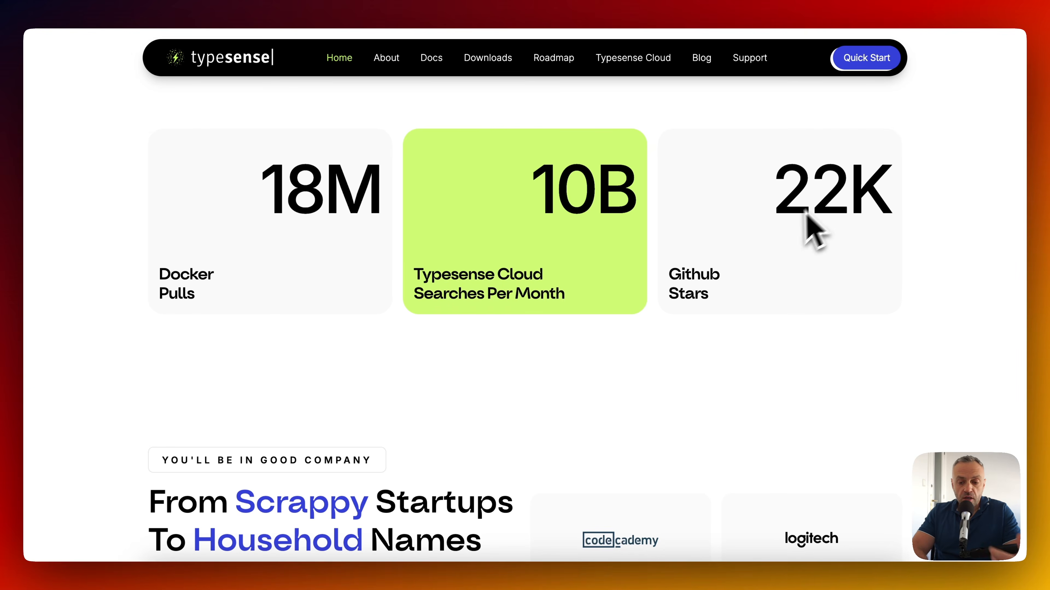
{"action": "scroll", "coordinate": [157, 375], "scroll_direction": "down", "scroll_amount": 5}
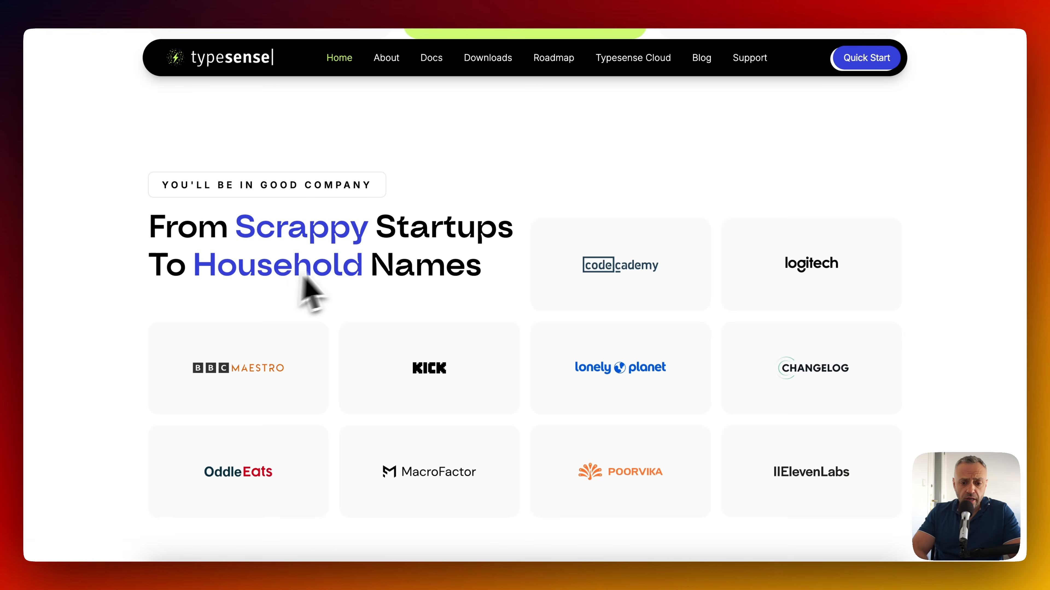
{"action": "scroll", "coordinate": [176, 372], "scroll_direction": "down", "scroll_amount": 3}
{"action": "scroll", "coordinate": [172, 362], "scroll_direction": "down", "scroll_amount": 10}
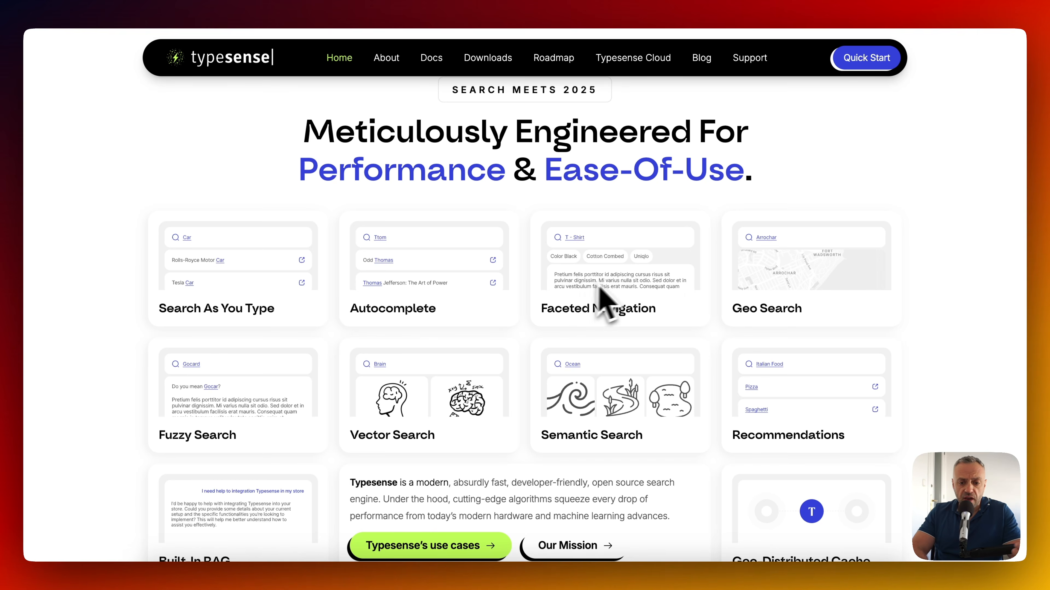
{"action": "scroll", "coordinate": [551, 333], "scroll_direction": "down", "scroll_amount": 5}
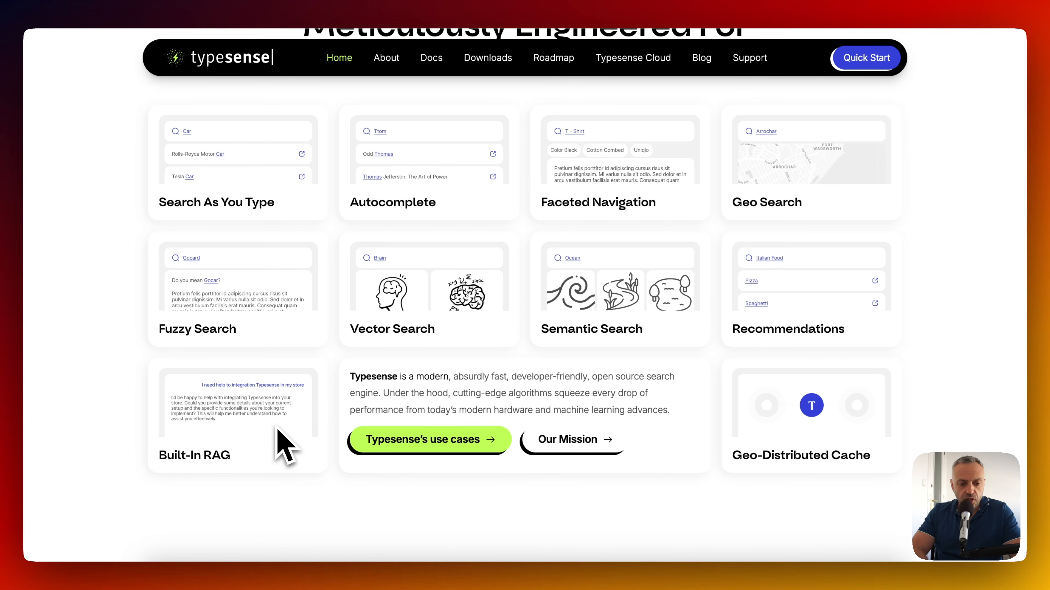
{"action": "scroll", "coordinate": [663, 432], "scroll_direction": "down", "scroll_amount": 4}
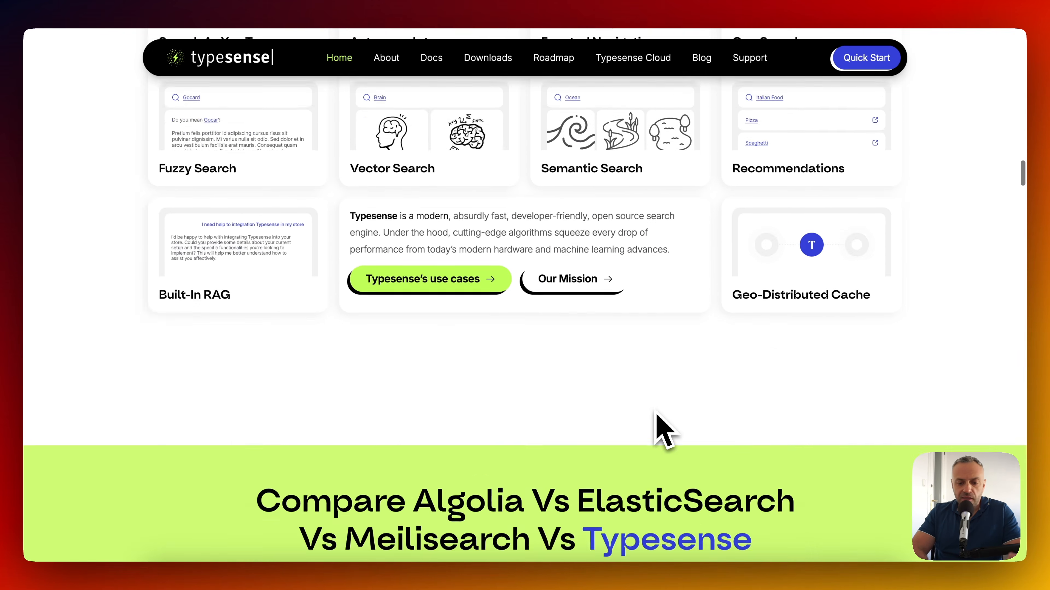
{"action": "scroll", "coordinate": [663, 433], "scroll_direction": "down", "scroll_amount": 6}
{"action": "scroll", "coordinate": [663, 432], "scroll_direction": "up", "scroll_amount": 9}
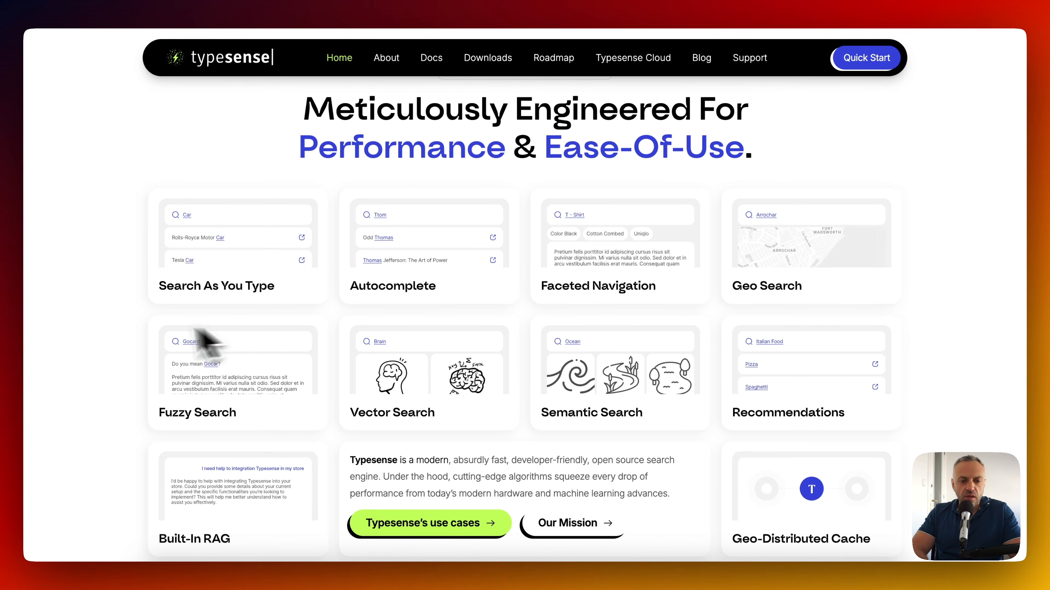
{"action": "scroll", "coordinate": [140, 339], "scroll_direction": "down", "scroll_amount": 10}
{"action": "scroll", "coordinate": [141, 344], "scroll_direction": "up", "scroll_amount": 3}
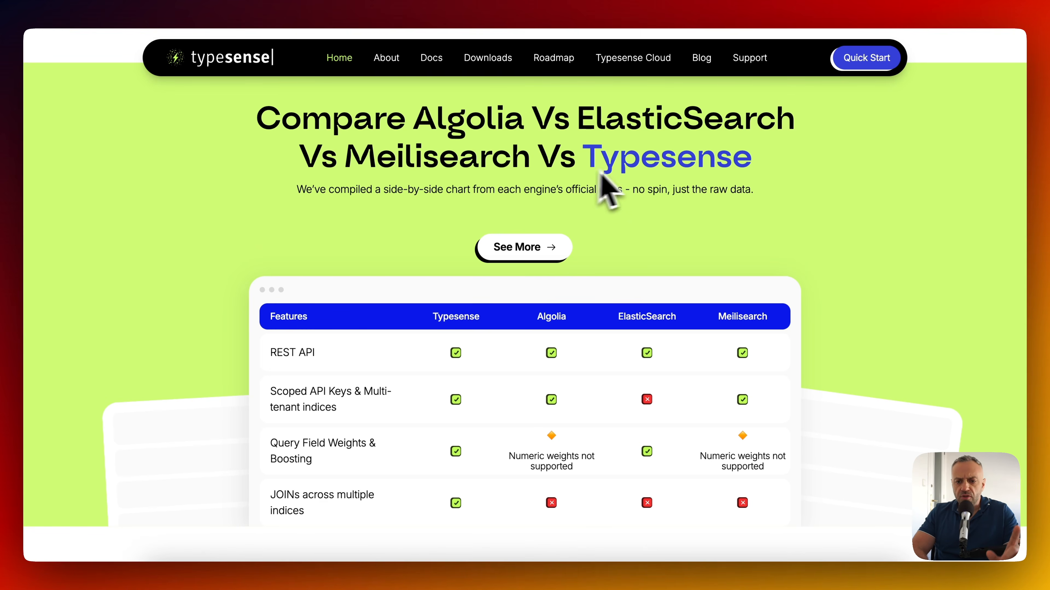
{"action": "scroll", "coordinate": [531, 238], "scroll_direction": "down", "scroll_amount": 3}
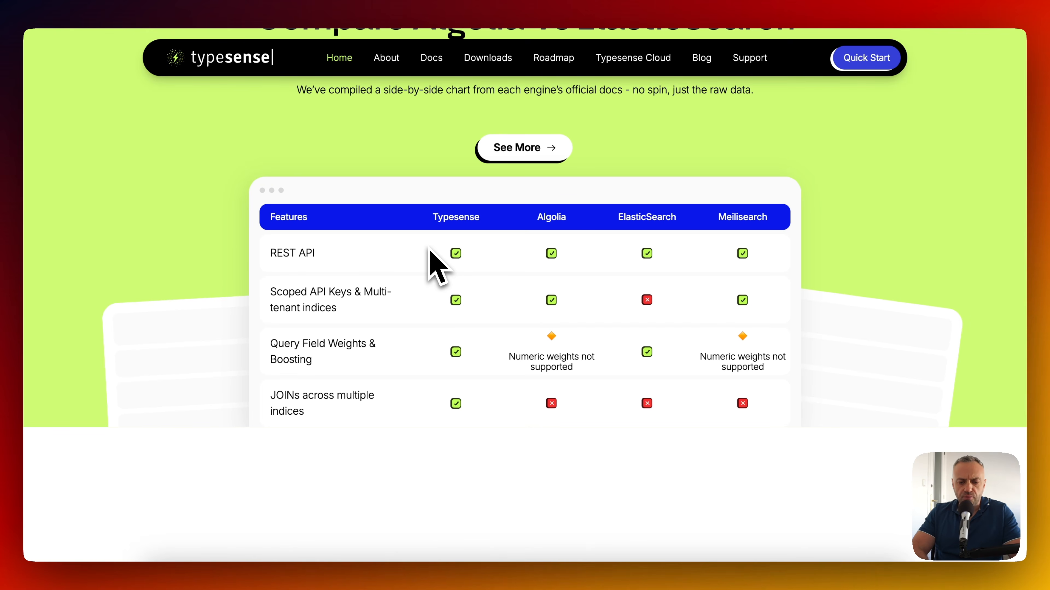
{"action": "scroll", "coordinate": [429, 250], "scroll_direction": "down", "scroll_amount": 15}
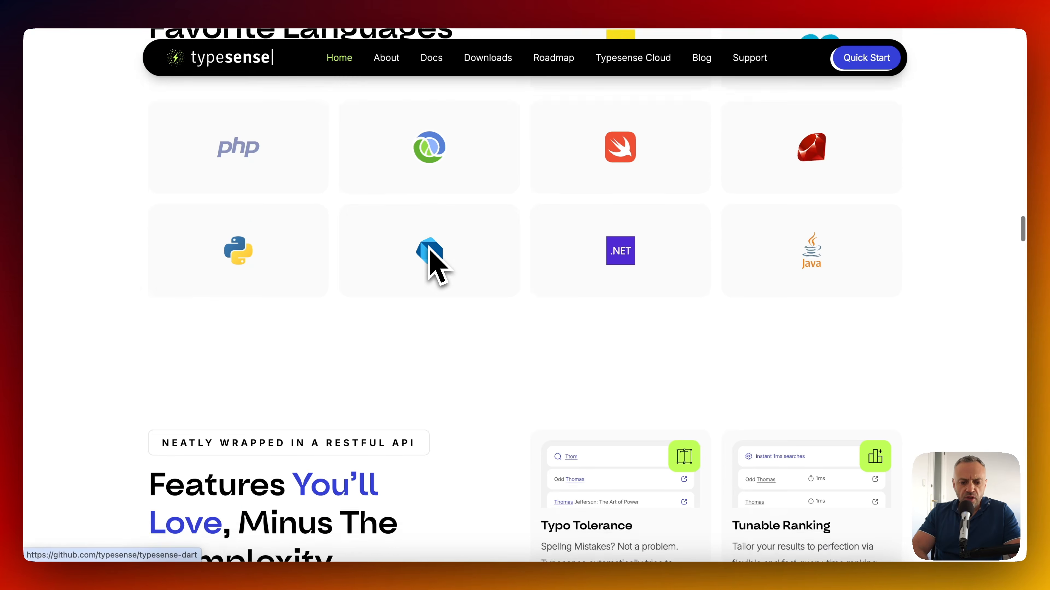
{"action": "scroll", "coordinate": [429, 250], "scroll_direction": "up", "scroll_amount": 20}
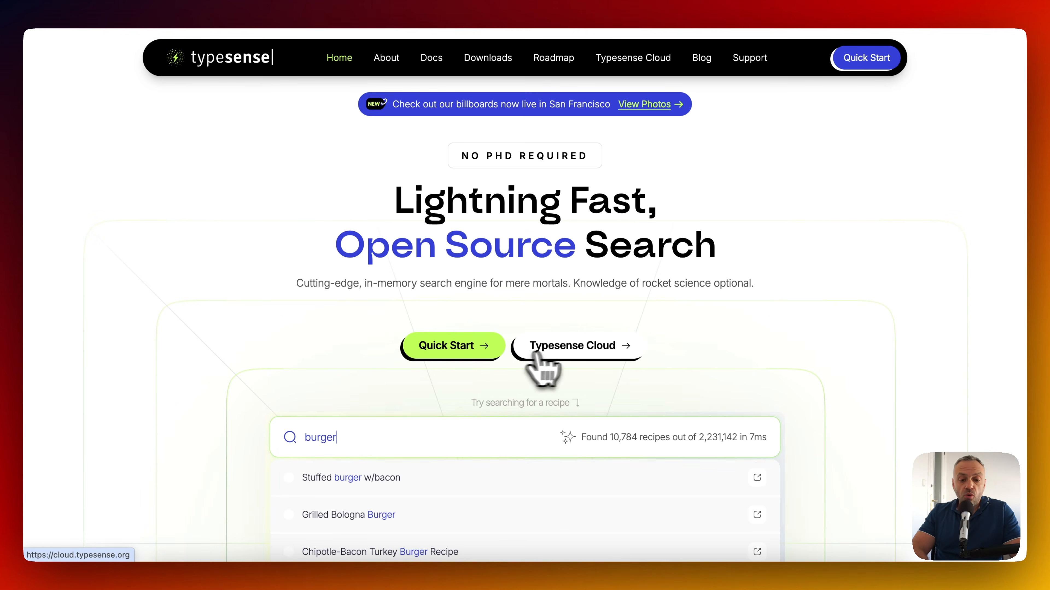
{"action": "left_click", "coordinate": [580, 348]}
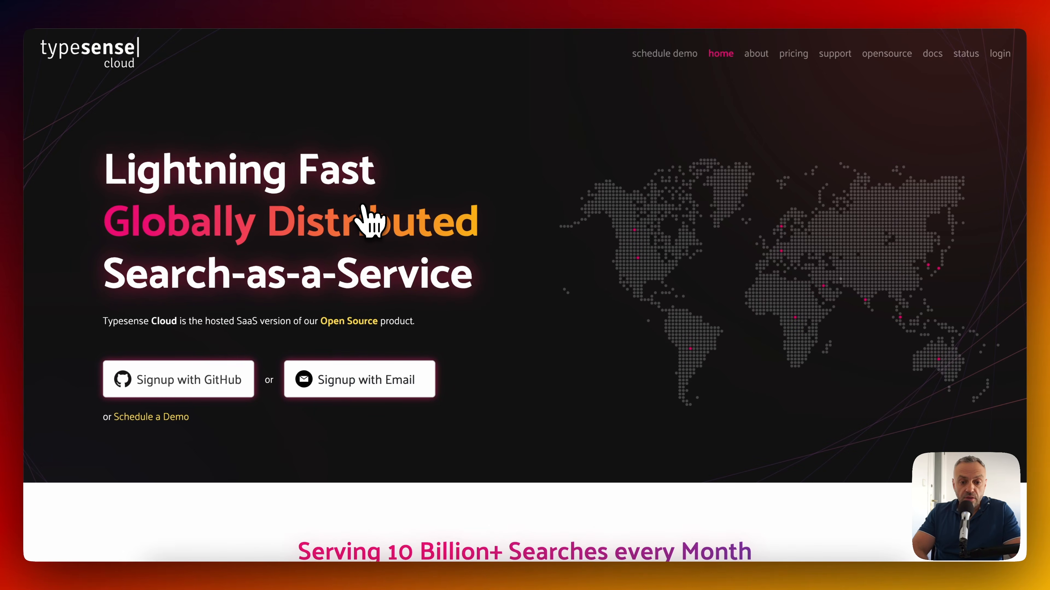
{"action": "scroll", "coordinate": [369, 220], "scroll_direction": "down", "scroll_amount": 10}
{"action": "scroll", "coordinate": [426, 218], "scroll_direction": "up", "scroll_amount": 10}
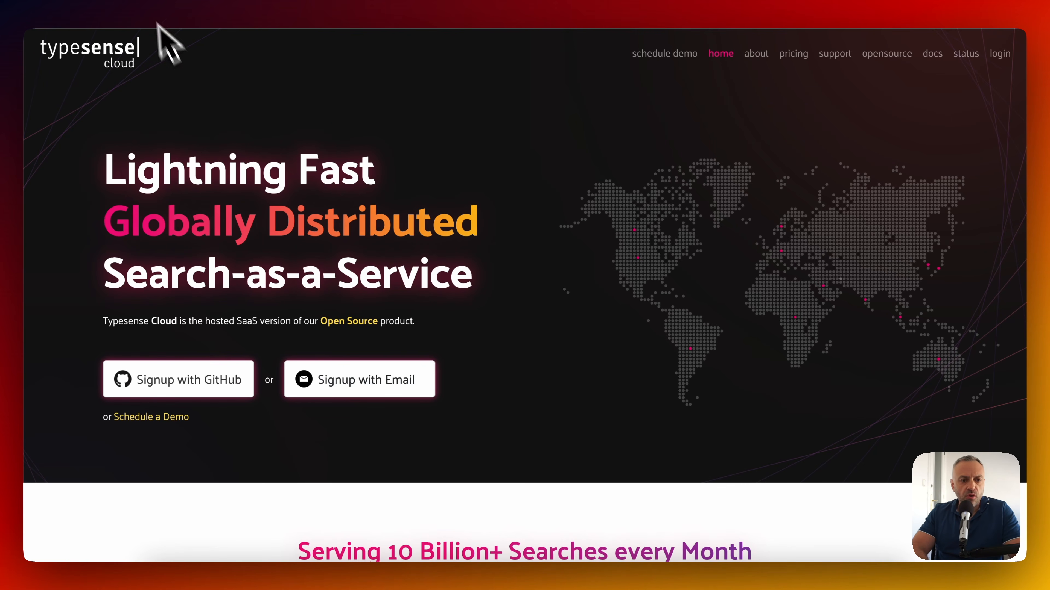
{"action": "left_click", "coordinate": [144, 1]}
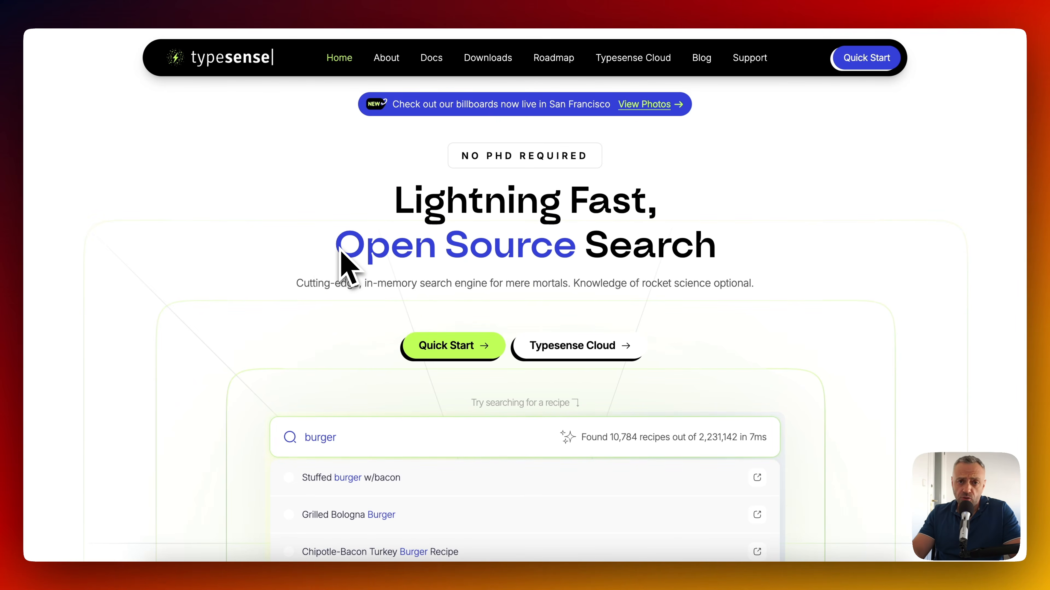
Open the Quick Start Install Typesense guide and copy its Docker shell command block.
{"action": "left_click", "coordinate": [456, 352]}
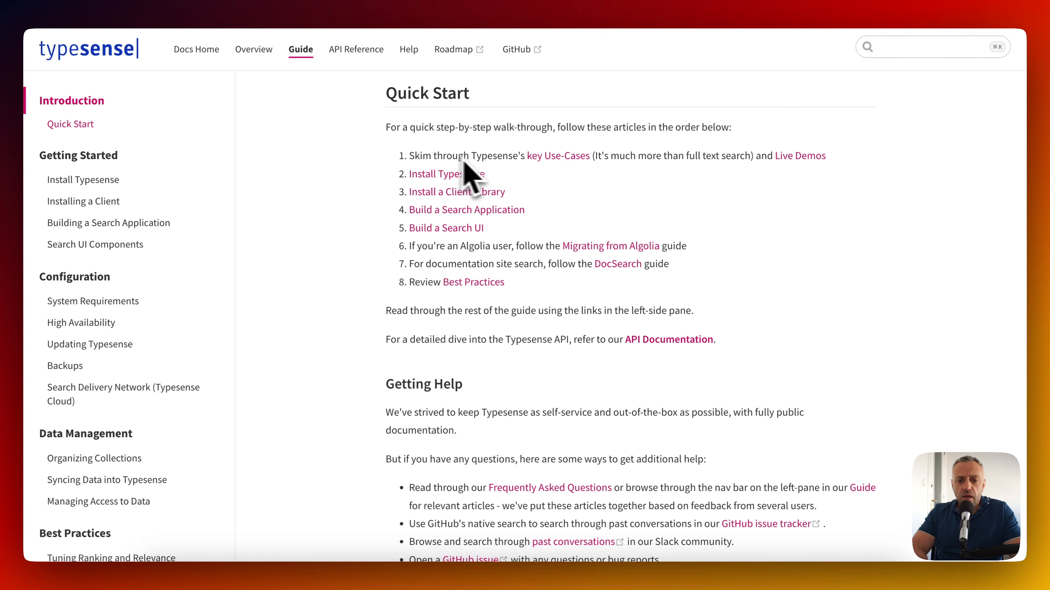
{"action": "left_click", "coordinate": [452, 176]}
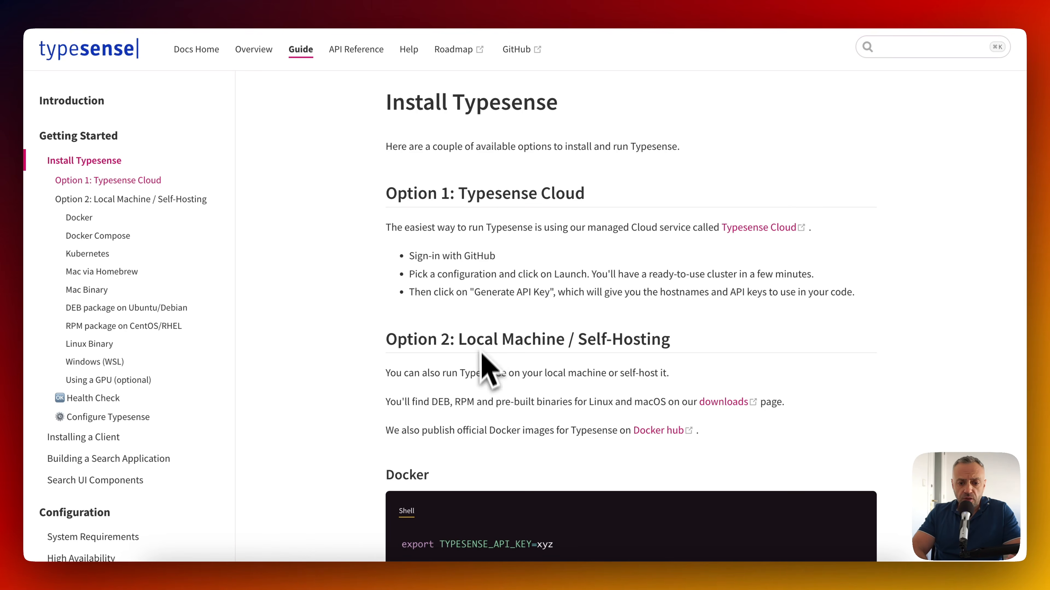
{"action": "scroll", "coordinate": [481, 366], "scroll_direction": "down", "scroll_amount": 2}
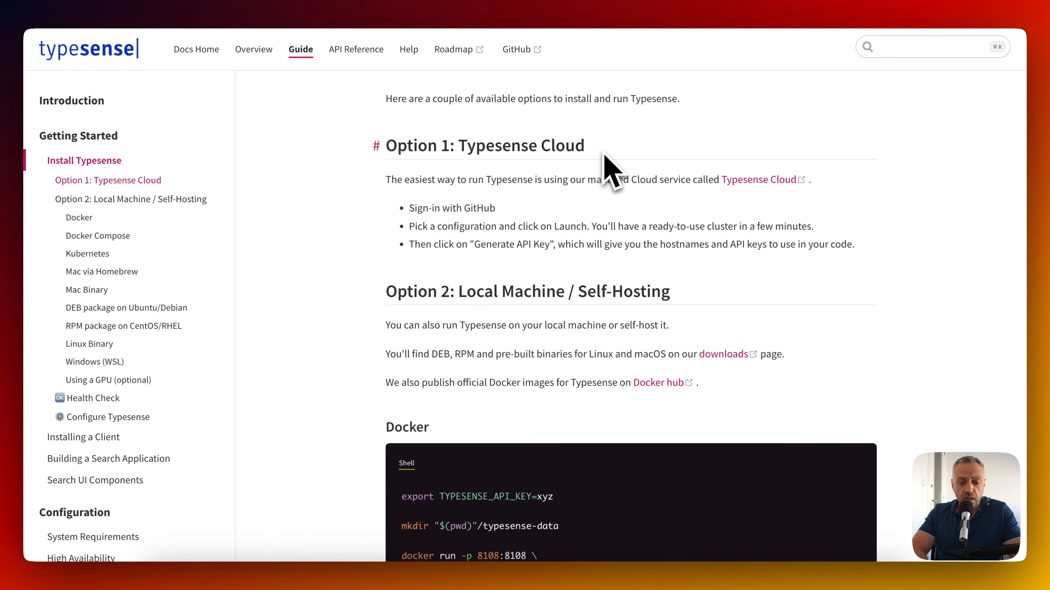
{"action": "scroll", "coordinate": [421, 234], "scroll_direction": "down", "scroll_amount": 5}
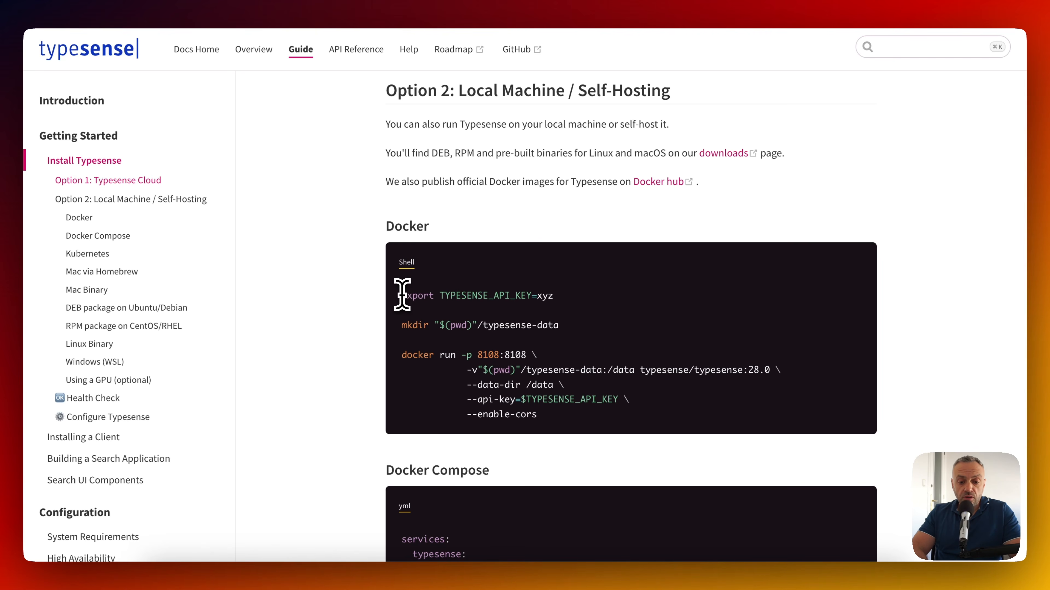
{"action": "left_click_drag", "start_coordinate": [402, 296], "coordinate": [547, 297]}
{"action": "key", "text": "super+c"}
{"action": "left_click", "coordinate": [541, 419]}
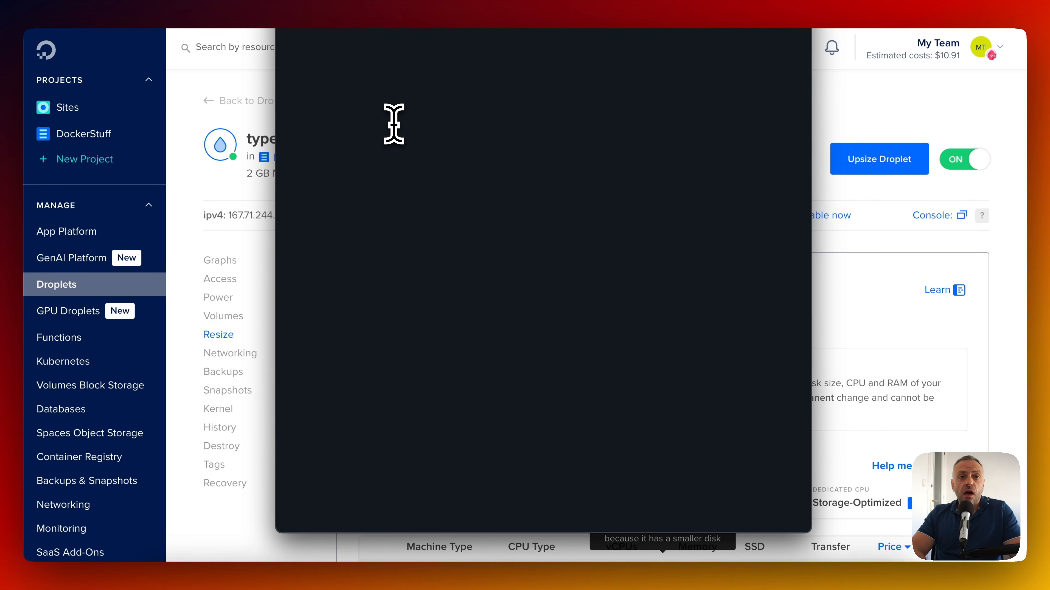
Paste the Docker setup commands into the droplet console and run them to start Typesense.
{"action": "key", "text": "super+v"}
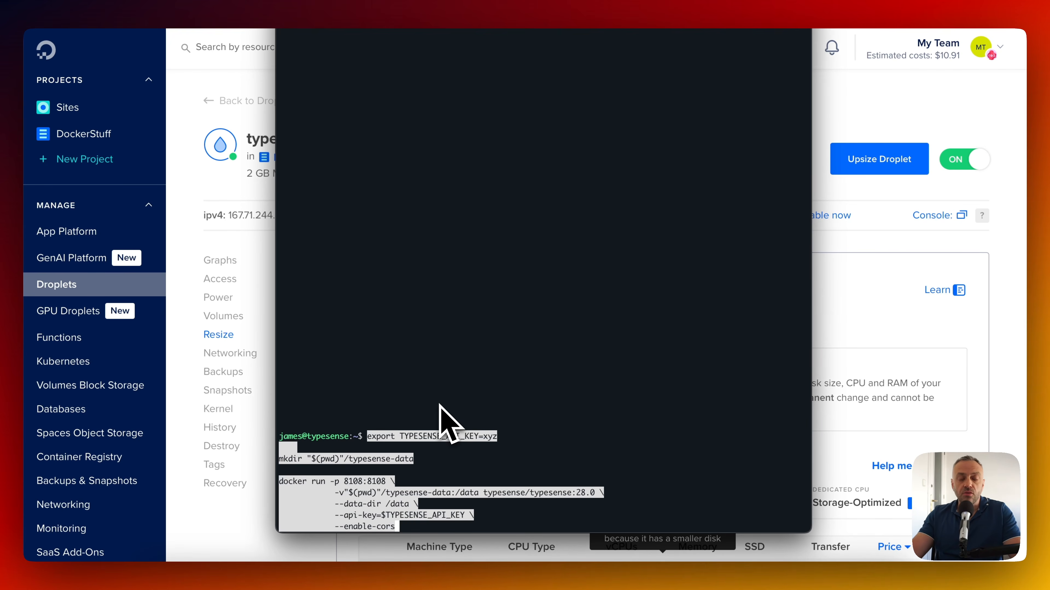
{"action": "key", "text": "Return"}
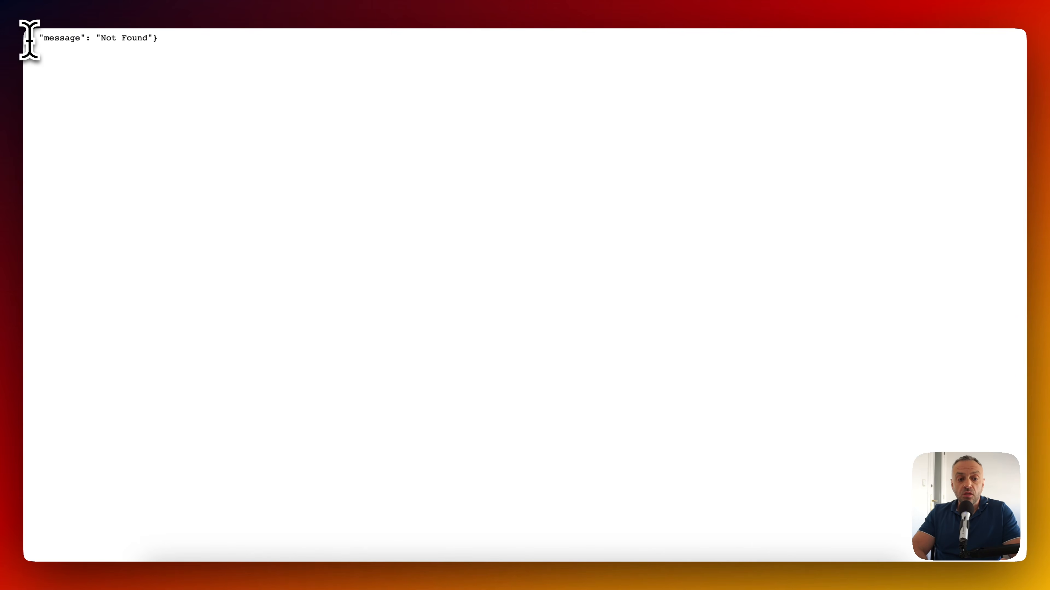
Highlight the server's Not Found JSON response, then clear the highlight.
{"action": "left_click_drag", "start_coordinate": [29, 41], "coordinate": [202, 33]}
{"action": "left_click", "coordinate": [195, 36]}
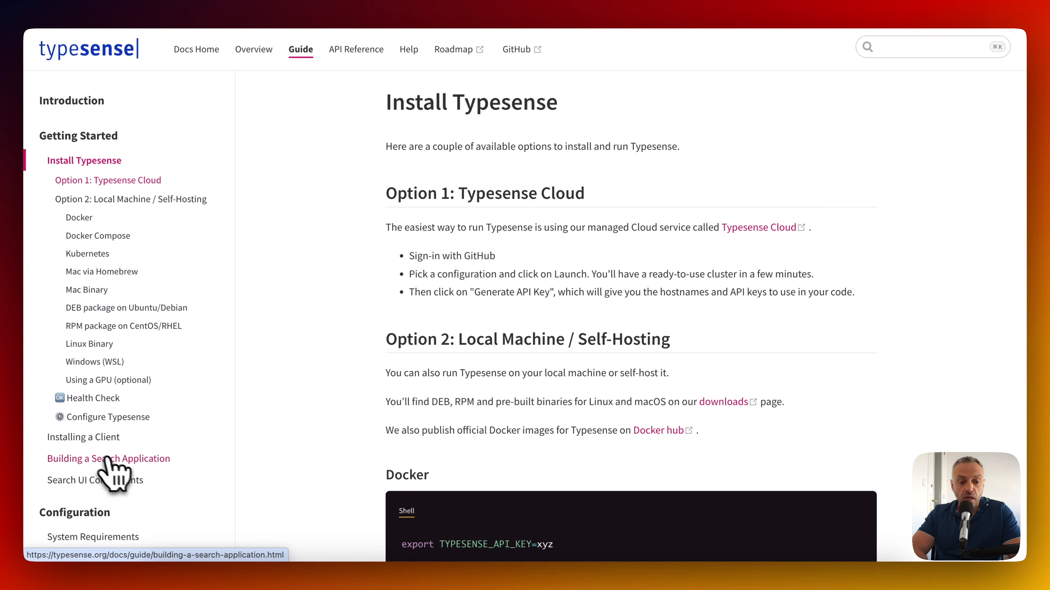
Open the Building a Search Application guide from the docs sidebar.
{"action": "left_click", "coordinate": [101, 460]}
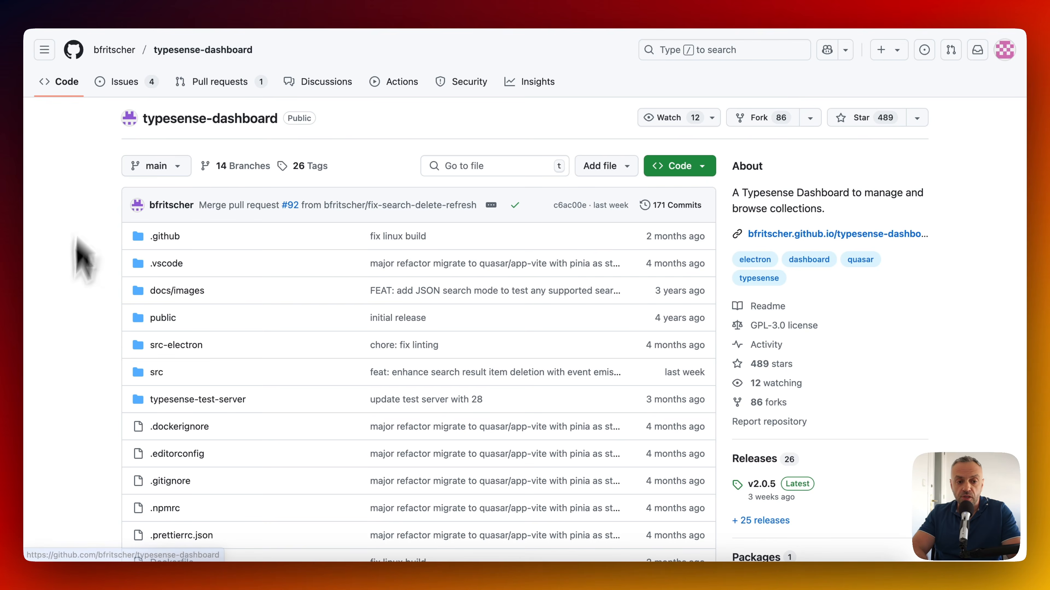
{"action": "scroll", "coordinate": [93, 228], "scroll_direction": "down", "scroll_amount": 1}
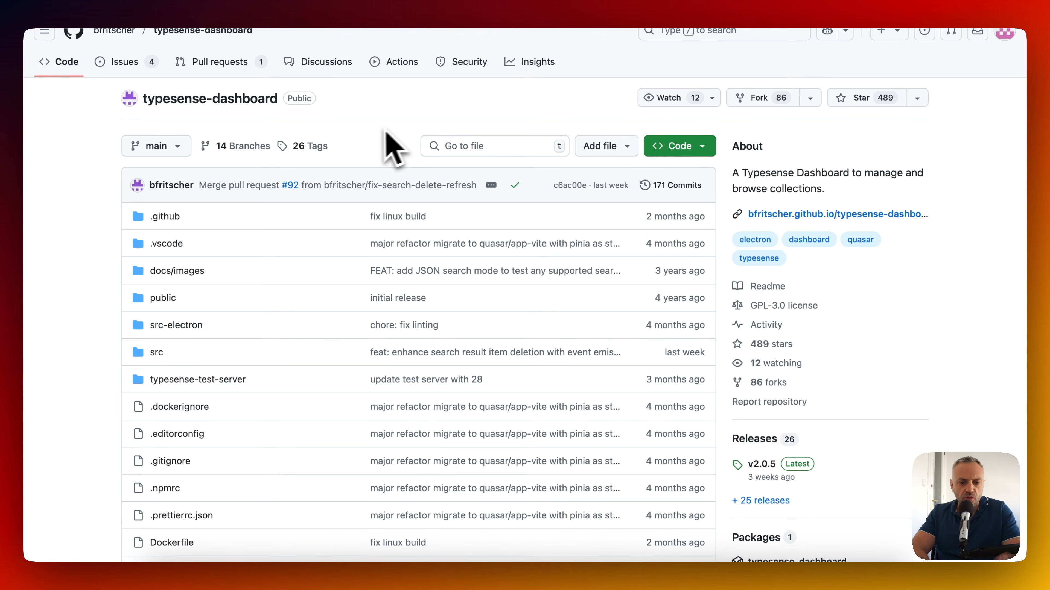
{"action": "scroll", "coordinate": [373, 136], "scroll_direction": "up", "scroll_amount": 1}
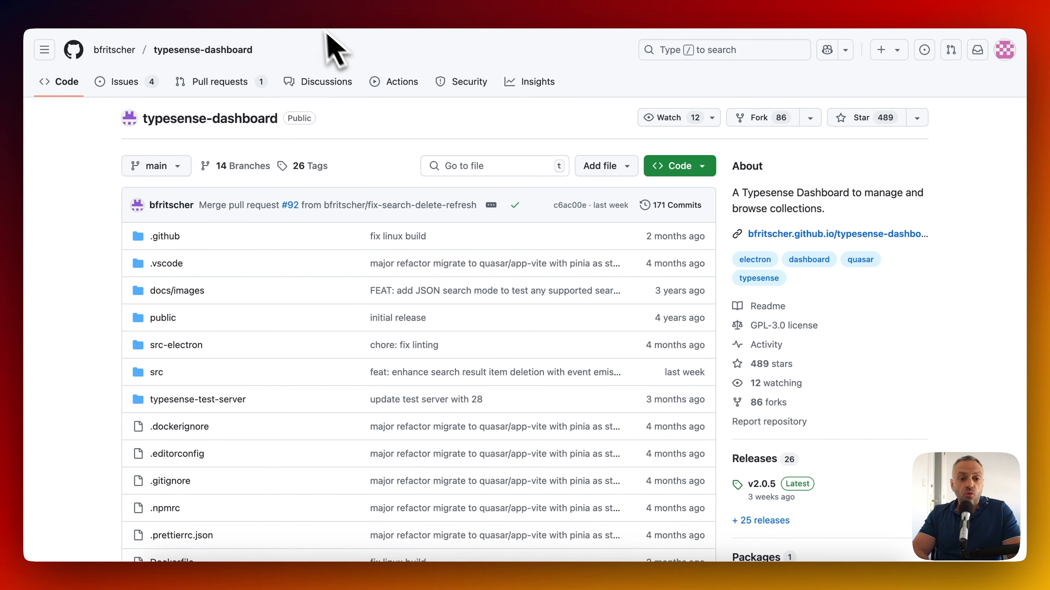
Start git clone and npm install in the terminal, cancelling both and clearing the screen.
{"action": "key", "text": "super+Tab"}
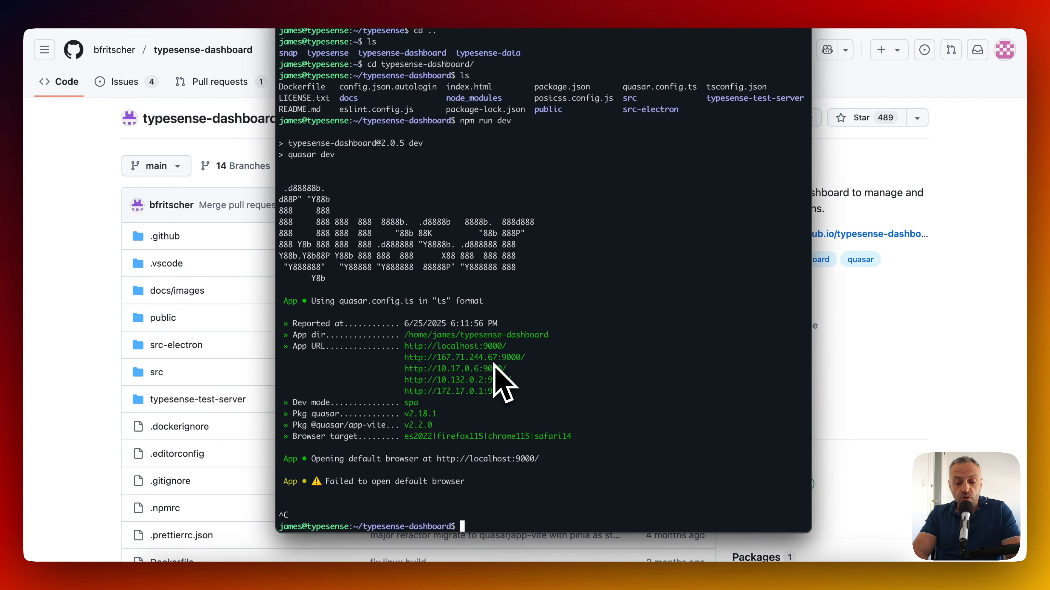
{"action": "type", "text": "git clone"}
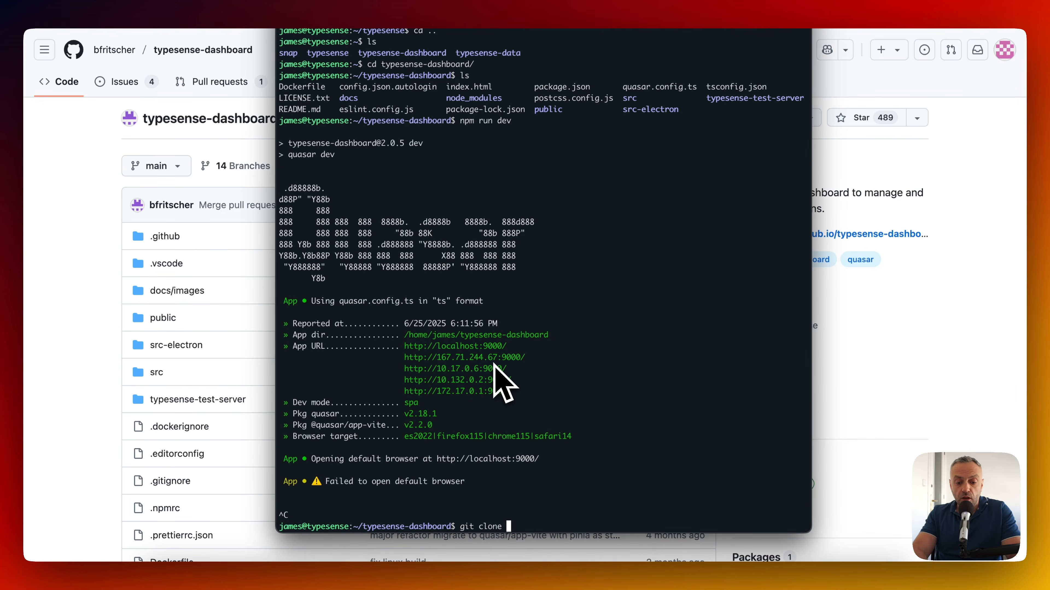
{"action": "type", "text": "https://github.com/bfritscher/typesense-dashboard"}
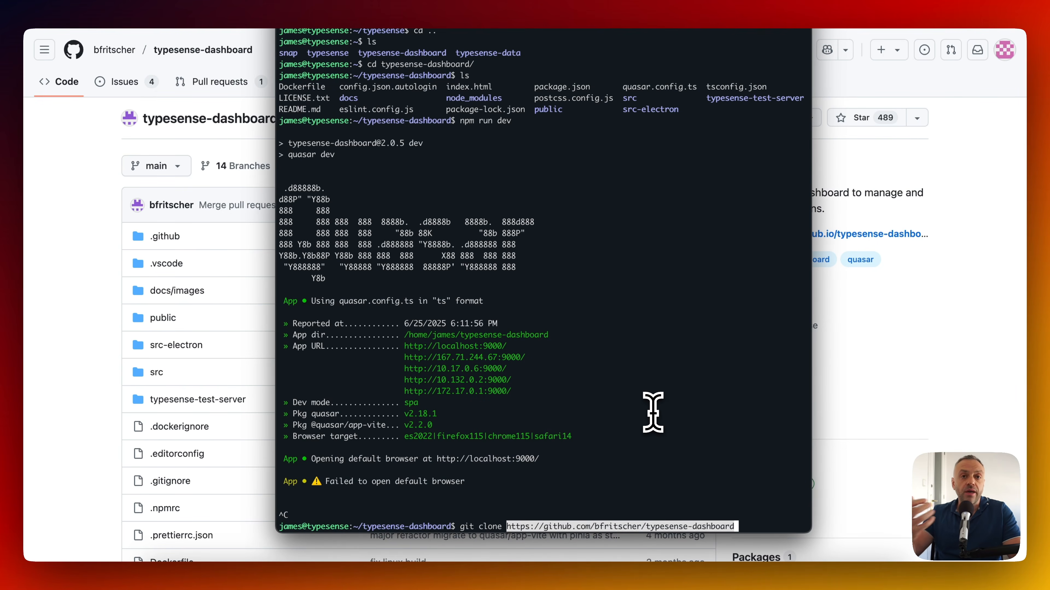
{"action": "key", "text": "ctrl+c"}
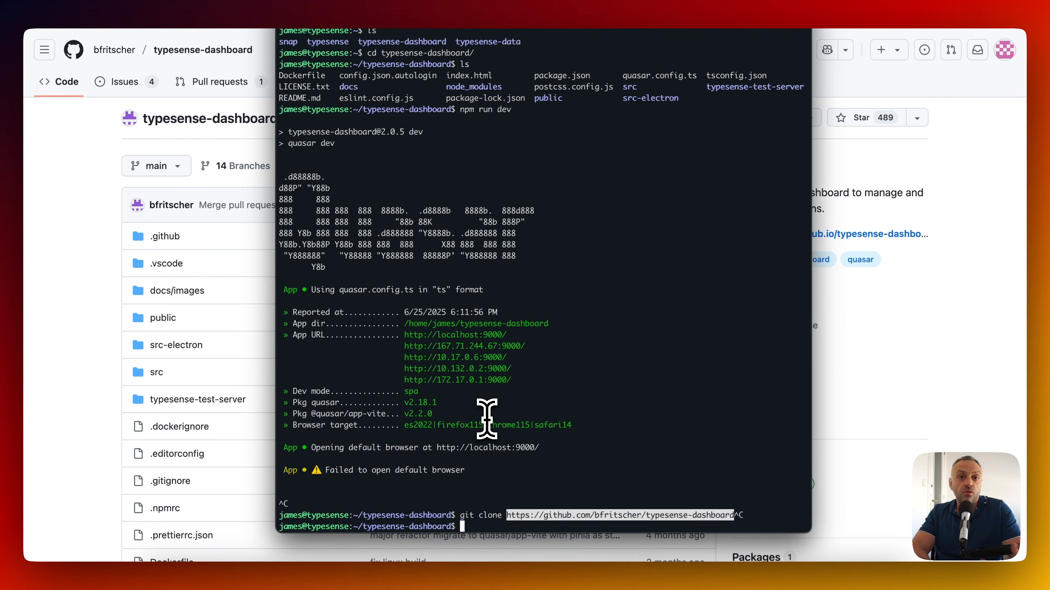
{"action": "key", "text": "ctrl+l"}
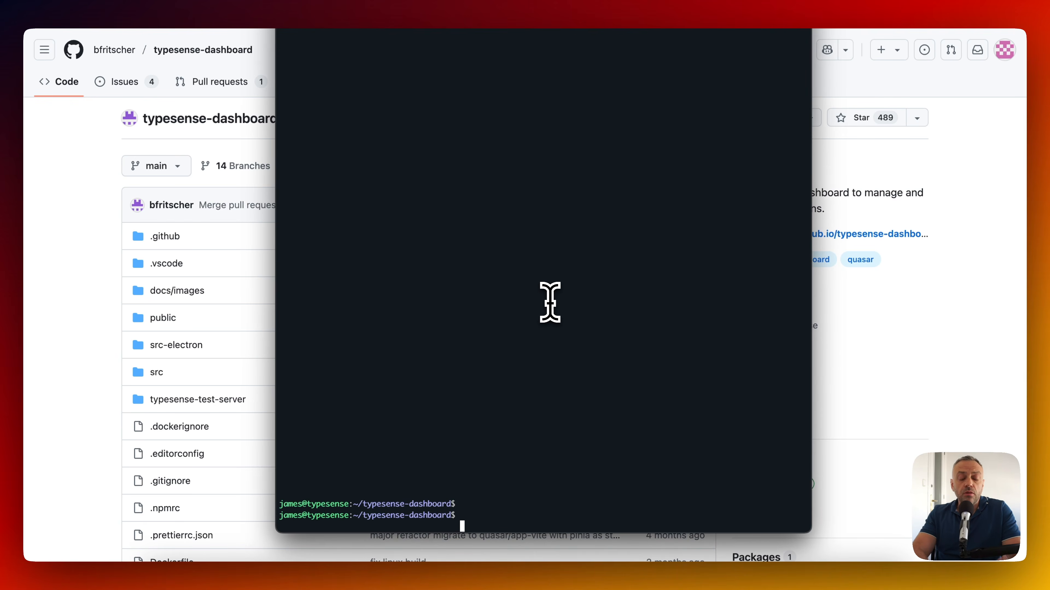
{"action": "type", "text": "npm install"}
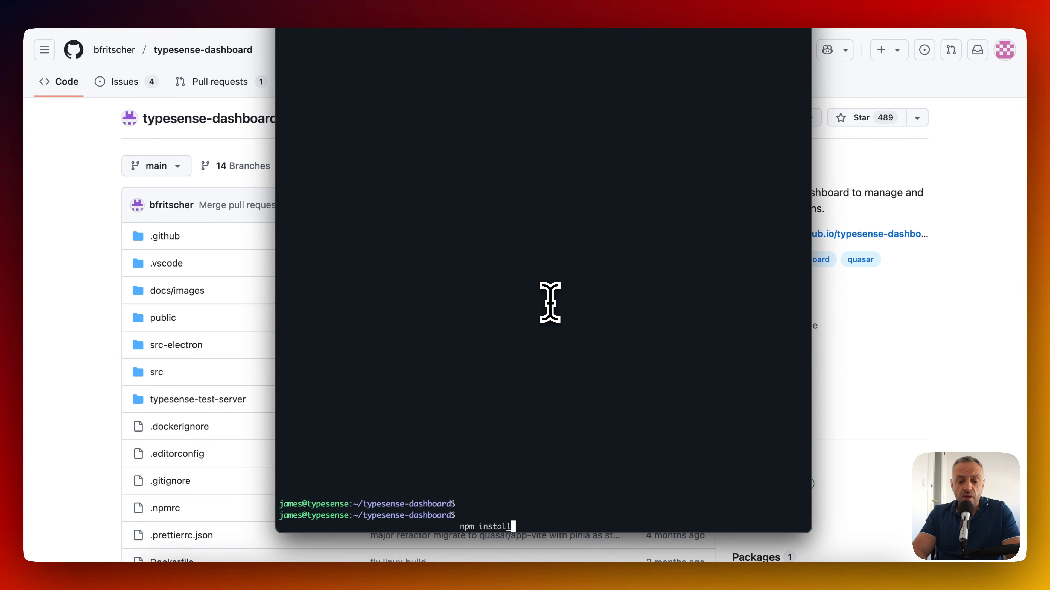
{"action": "key", "text": "ctrl+c"}
Run npm run dev and load the dashboard's public App URL in a new browser tab.
{"action": "type", "text": "npm run dev"}
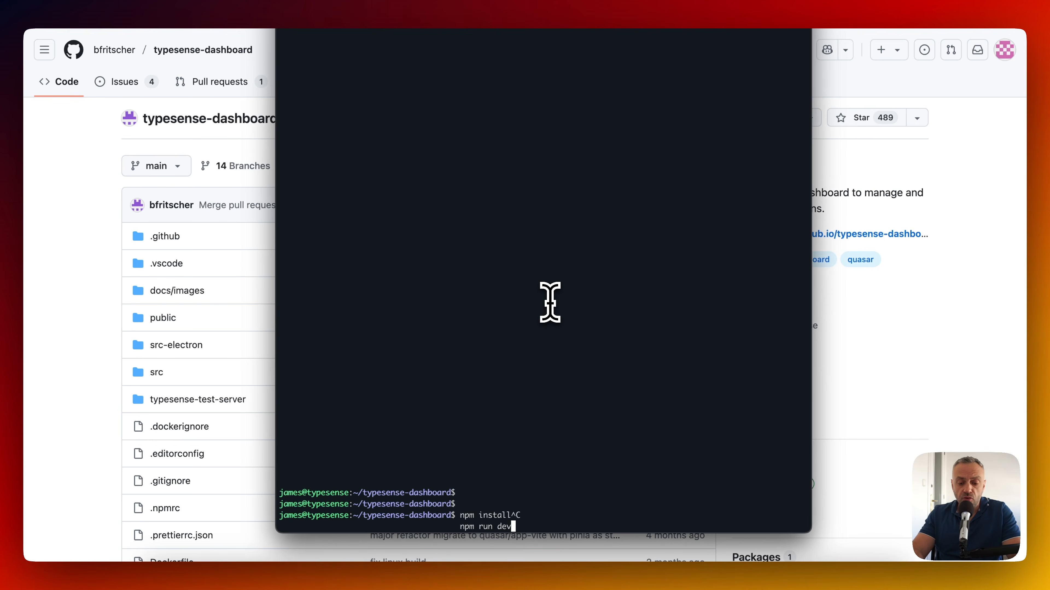
{"action": "key", "text": "Return"}
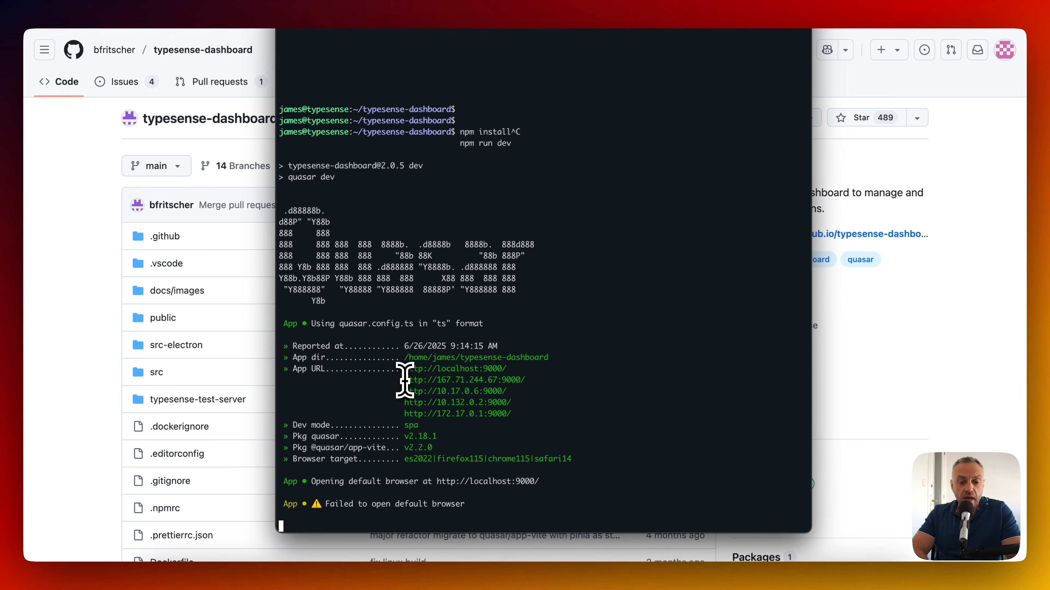
{"action": "left_click_drag", "start_coordinate": [404, 380], "coordinate": [526, 377]}
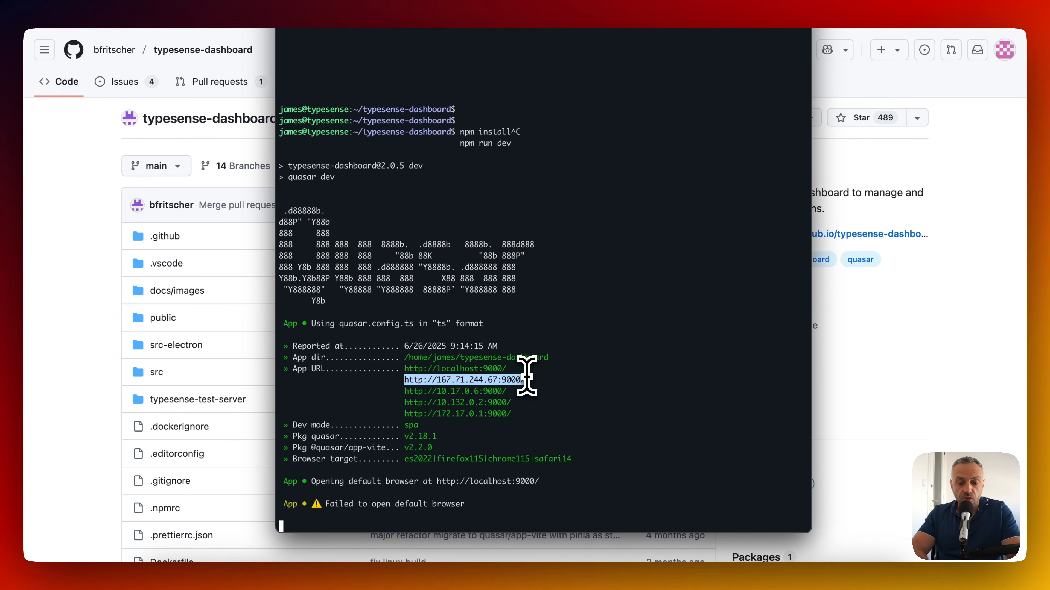
{"action": "key", "text": "super+t"}
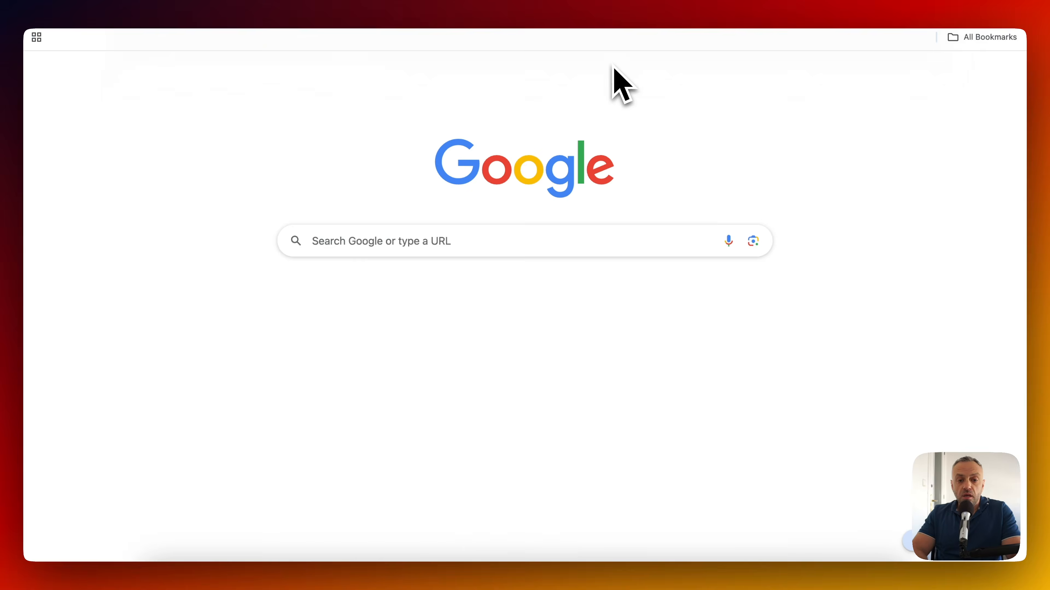
{"action": "key", "text": "super+v"}
{"action": "key", "text": "Return"}
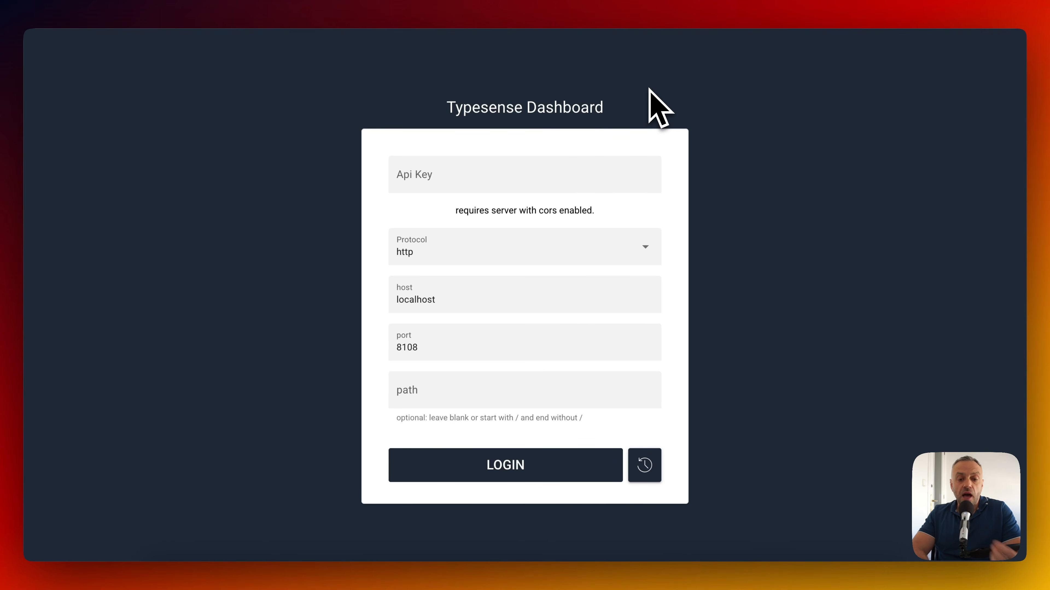
Enter the API key and replace localhost with 167.71.244.67 as the host.
{"action": "left_click", "coordinate": [455, 182]}
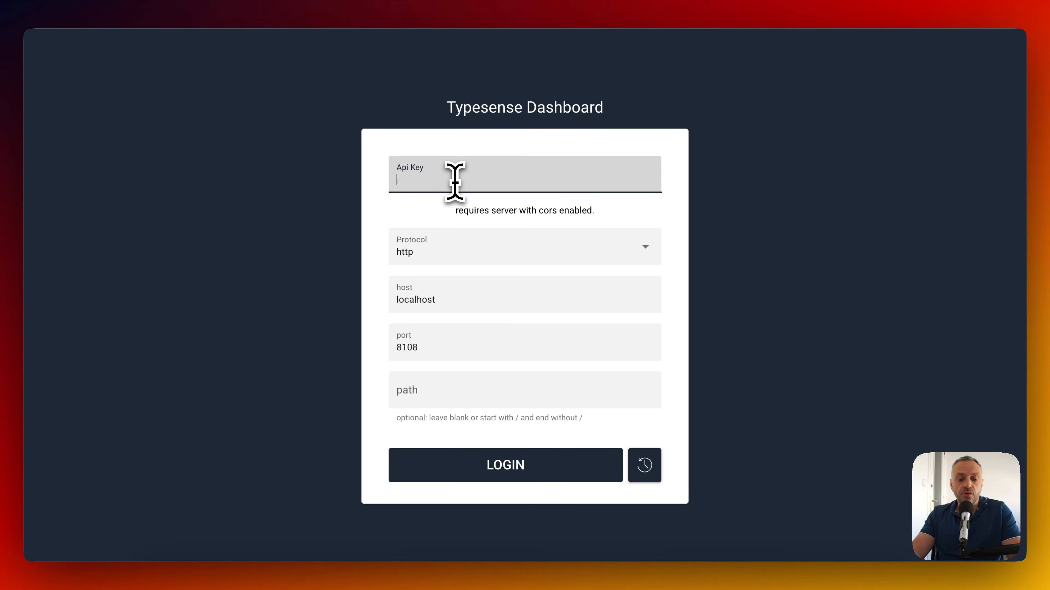
{"action": "type", "text": "•••"}
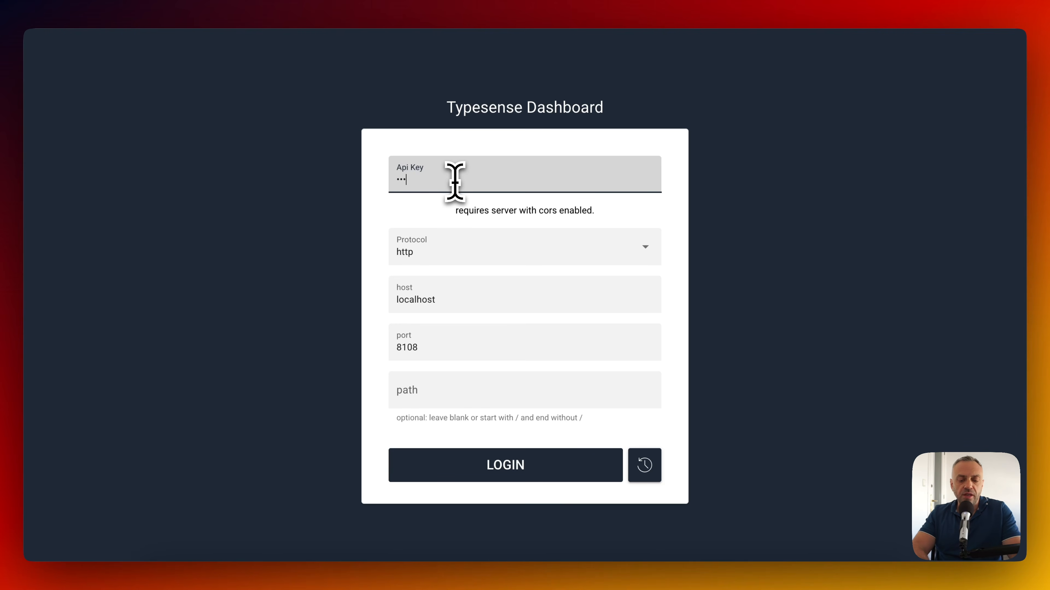
{"action": "left_click", "coordinate": [457, 293]}
{"action": "double_click", "coordinate": [446, 301]}
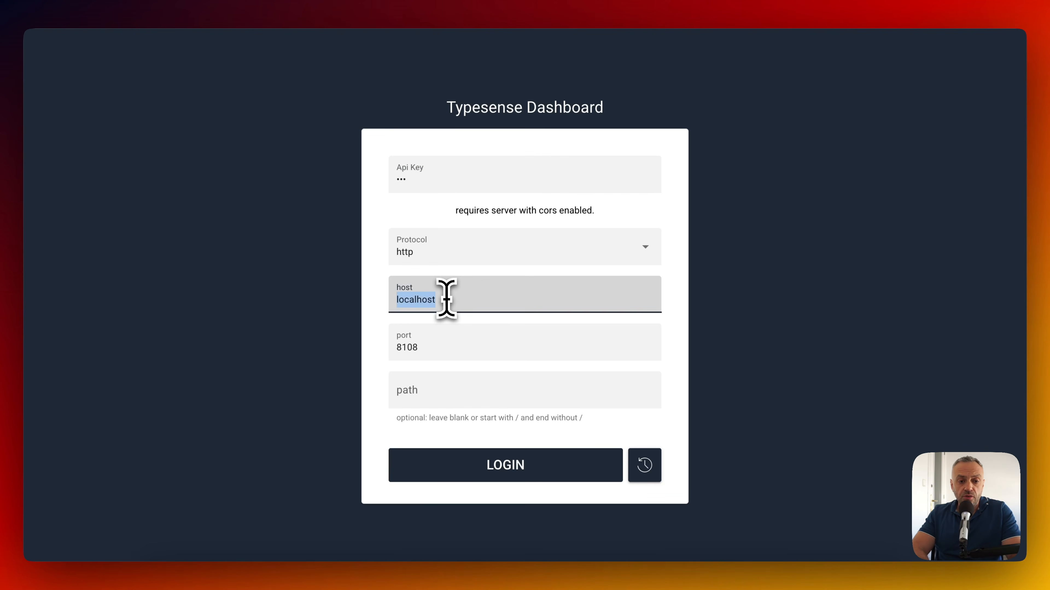
{"action": "left_click", "coordinate": [235, 13]}
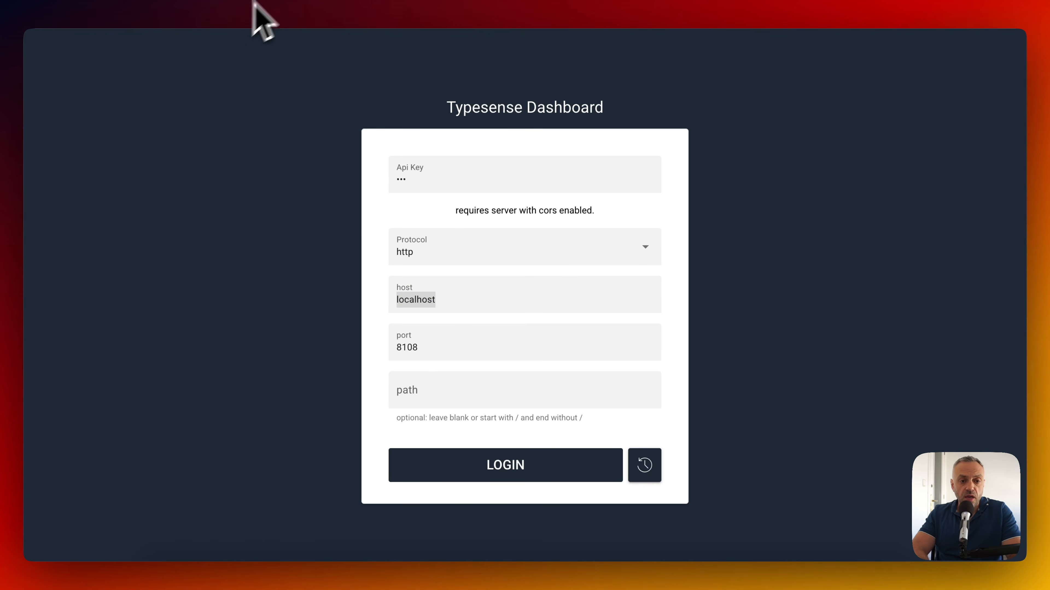
{"action": "left_click", "coordinate": [475, 305]}
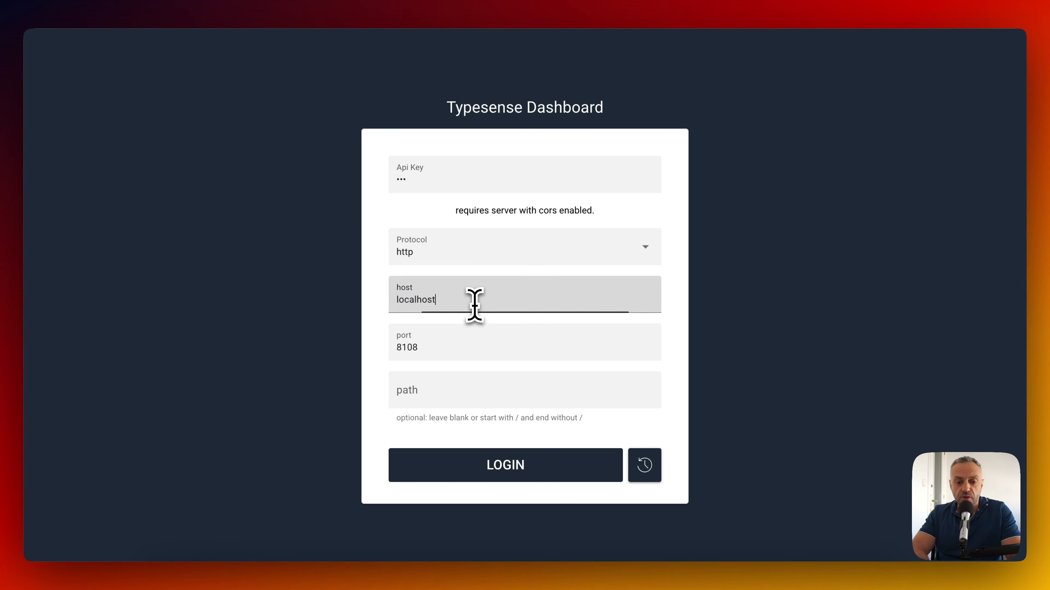
{"action": "key", "text": "super+v"}
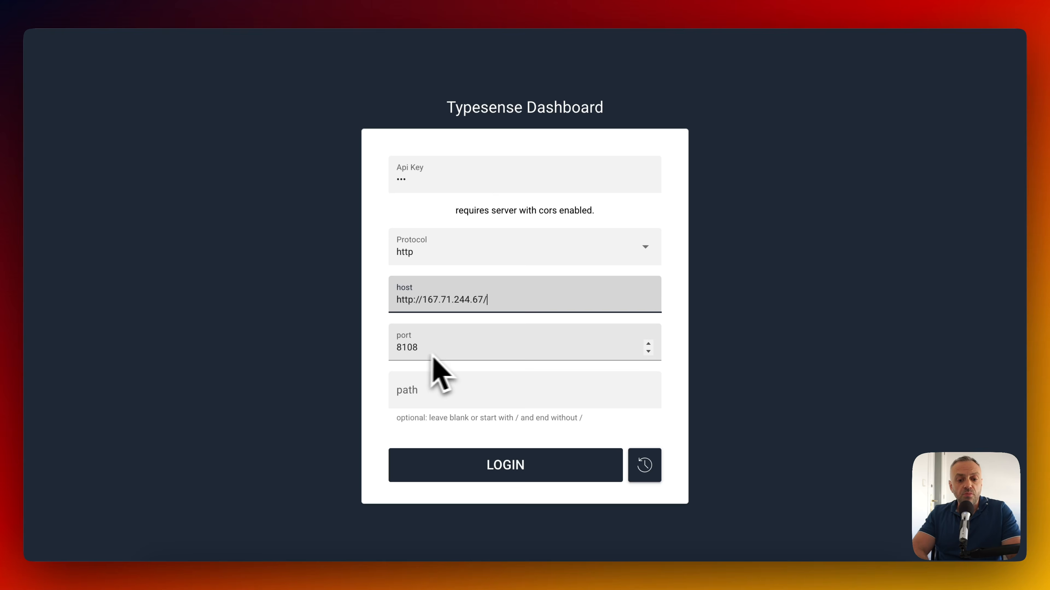
Log in, decline saving the password, and open Collections to find 'books' with 9979 documents.
{"action": "left_click", "coordinate": [521, 466]}
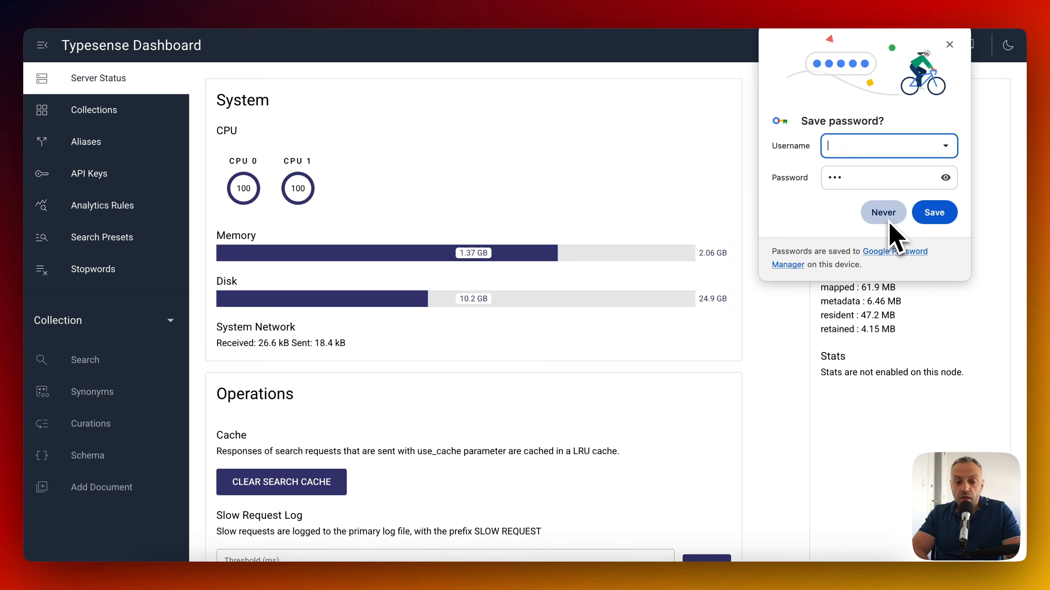
{"action": "left_click", "coordinate": [884, 213]}
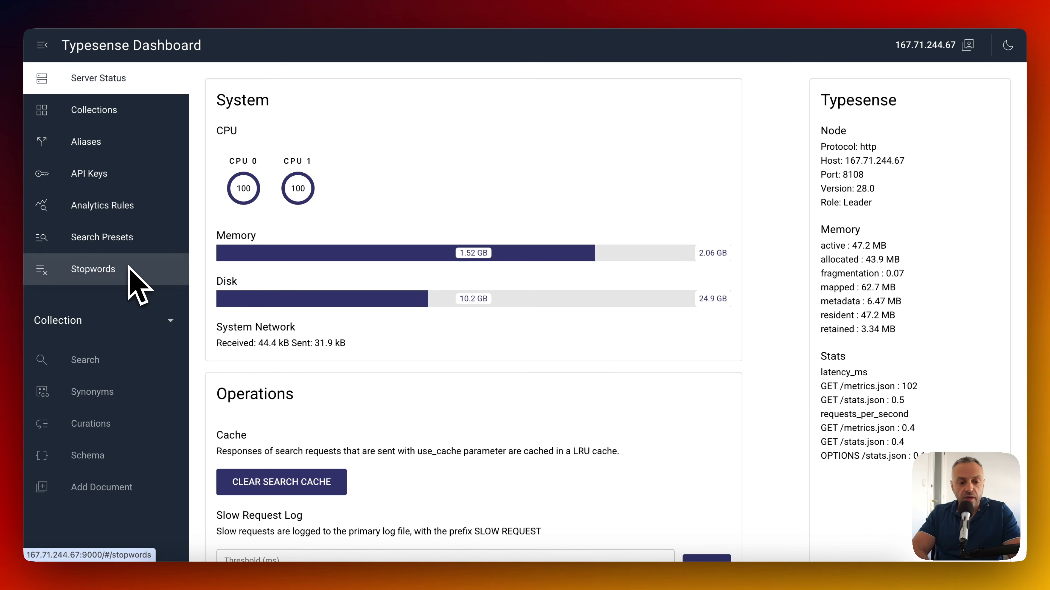
{"action": "left_click", "coordinate": [143, 124]}
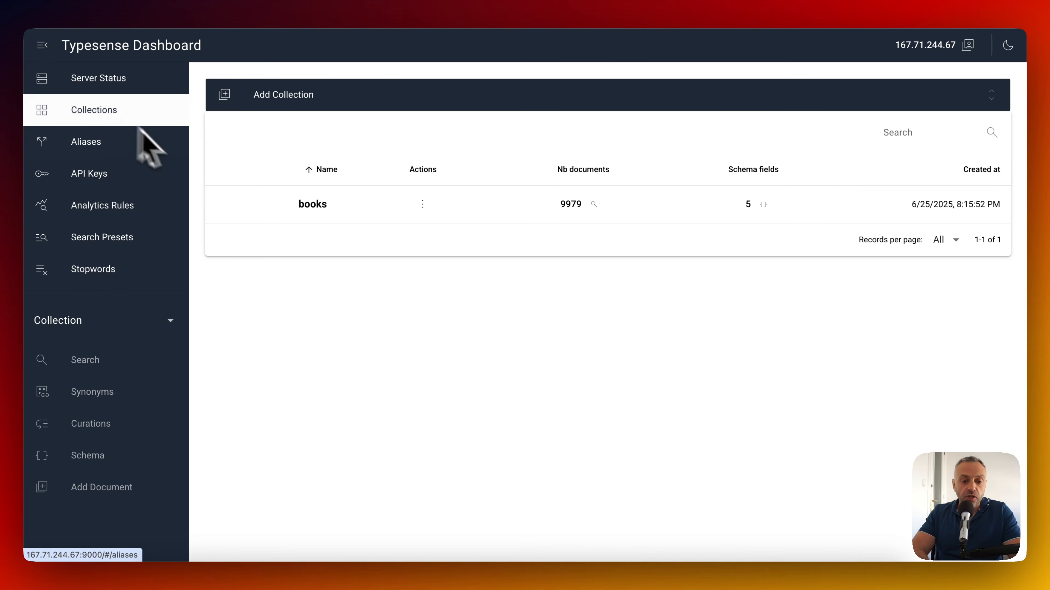
Scroll through the books collection's 9,979 search hits, then switch to the Build A Search Application docs tab.
{"action": "left_click", "coordinate": [319, 206]}
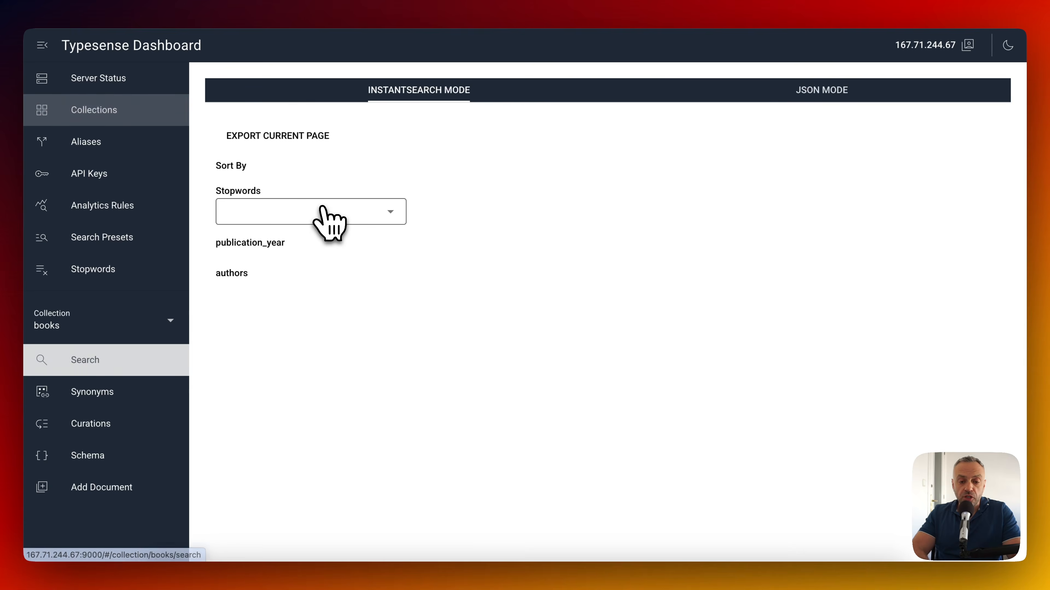
{"action": "scroll", "coordinate": [494, 268], "scroll_direction": "down", "scroll_amount": 7}
{"action": "scroll", "coordinate": [495, 268], "scroll_direction": "down", "scroll_amount": 3}
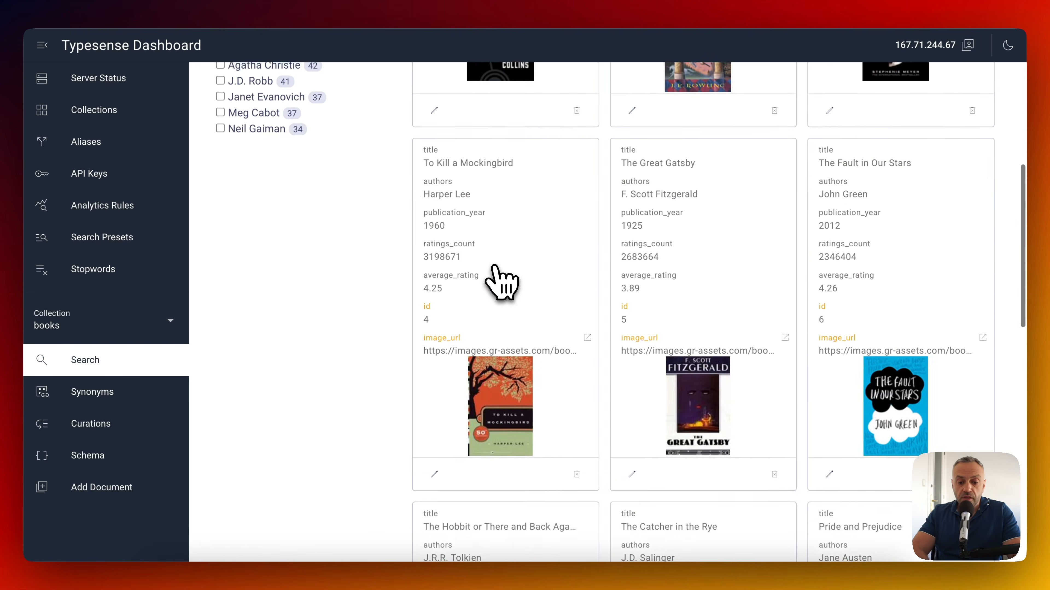
{"action": "scroll", "coordinate": [499, 281], "scroll_direction": "up", "scroll_amount": 10}
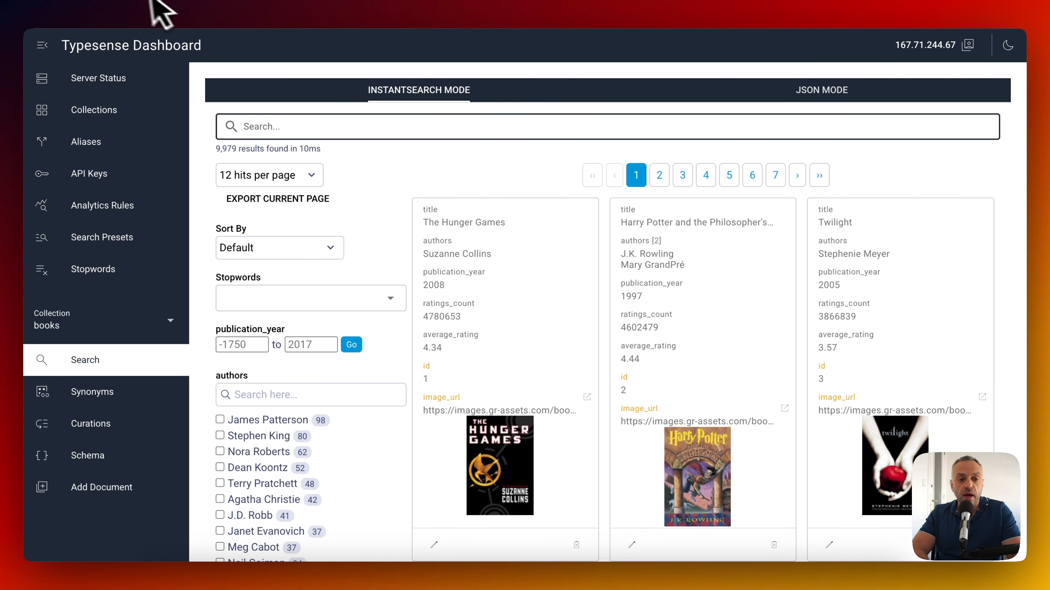
{"action": "left_click", "coordinate": [163, 4]}
{"action": "left_click", "coordinate": [198, 2]}
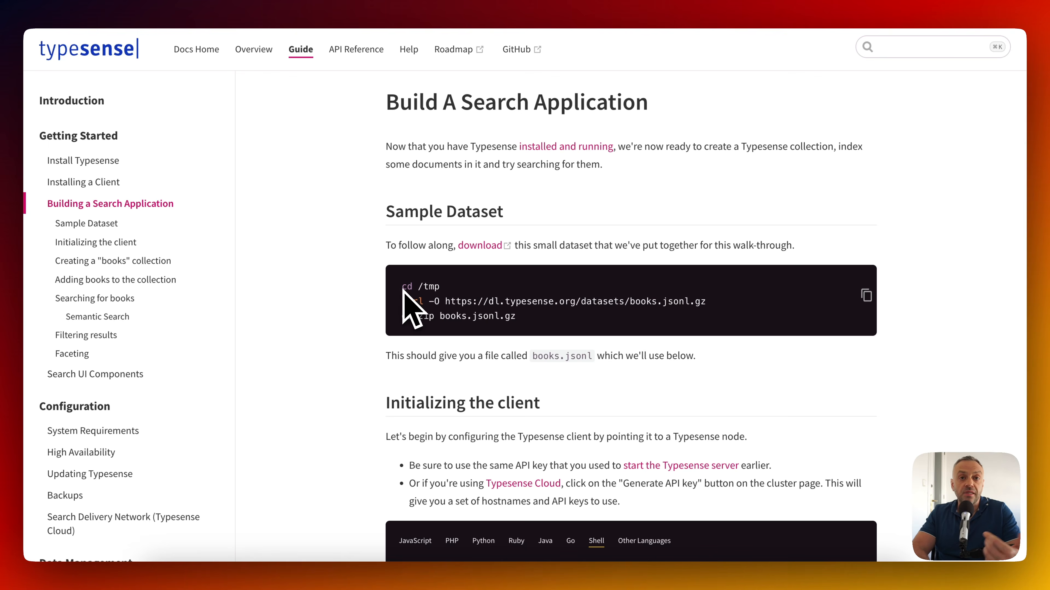
Run the sample dataset download commands in the terminal, confirming overwrite of books.jsonl in /tmp.
{"action": "left_click", "coordinate": [866, 296]}
{"action": "key", "text": "super+Tab"}
{"action": "key", "text": "super+v"}
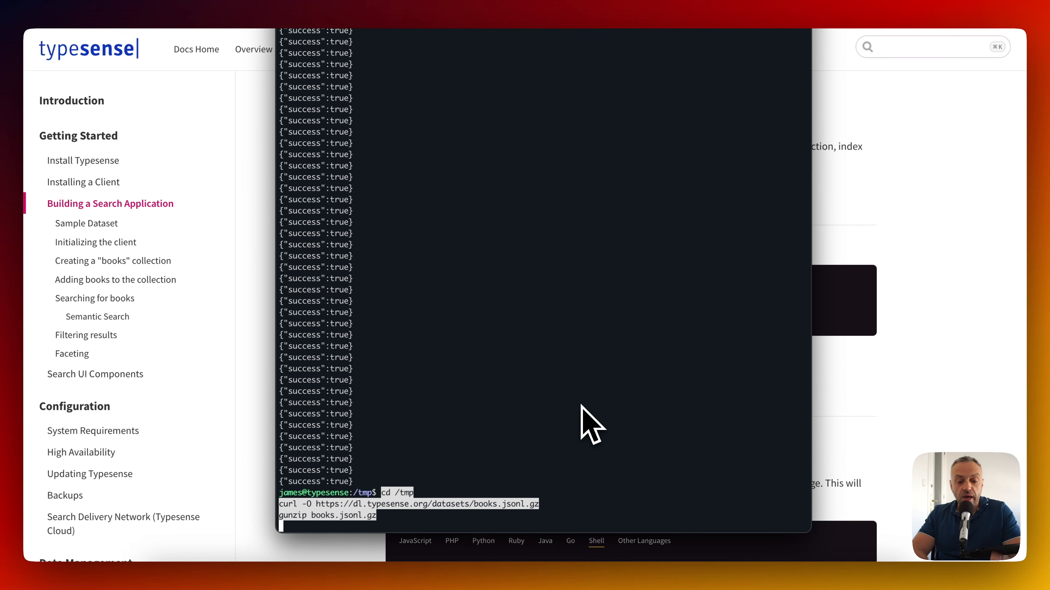
{"action": "key", "text": "Return"}
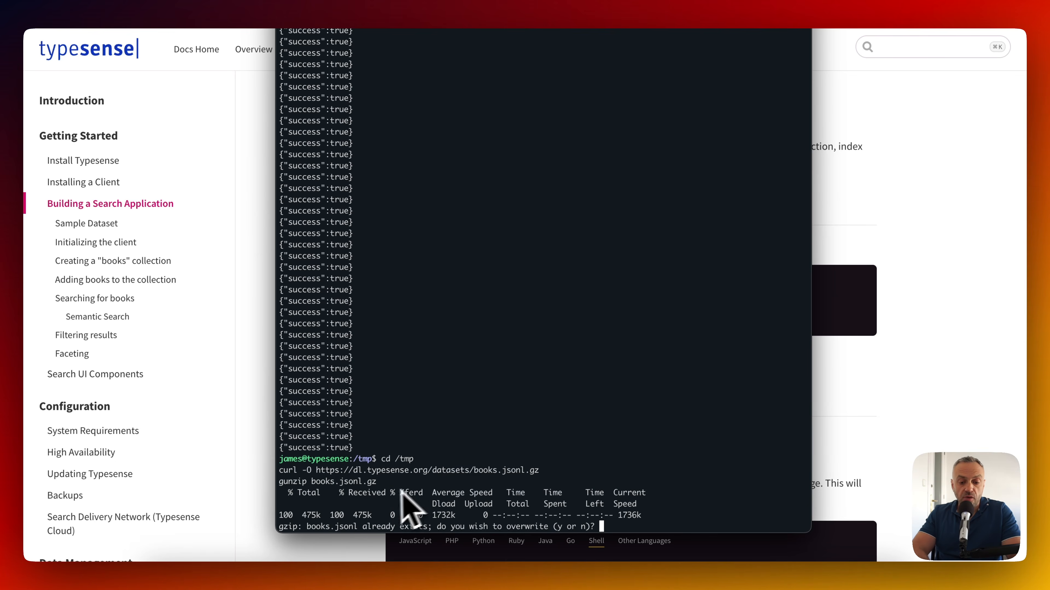
{"action": "type", "text": "y"}
{"action": "key", "text": "Return"}
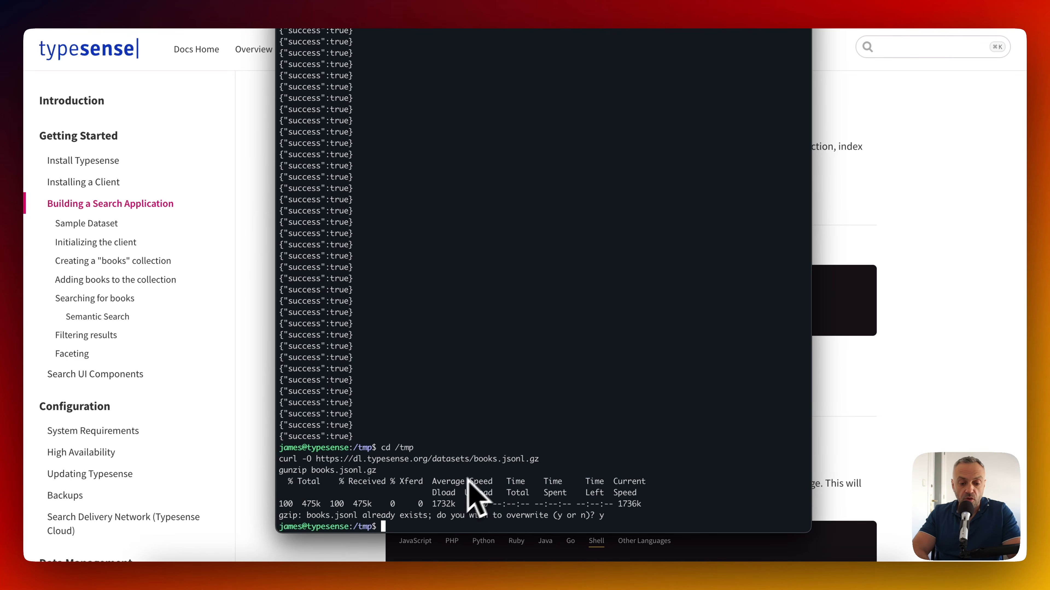
List /tmp and page through books.jsonl's book records, then return to the docs.
{"action": "type", "text": "ls"}
{"action": "key", "text": "Return"}
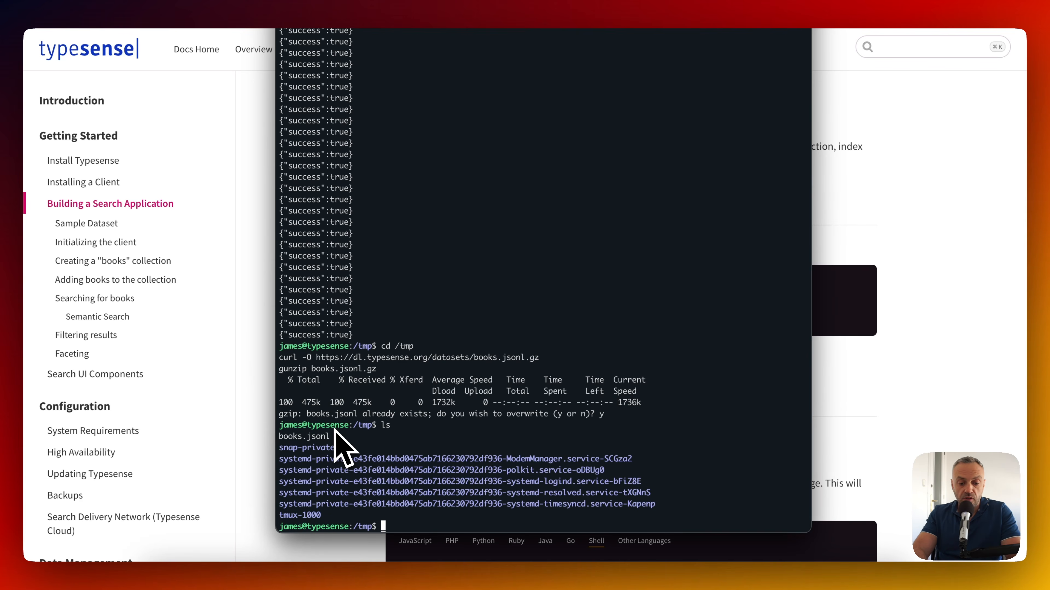
{"action": "type", "text": "more books.jsonl"}
{"action": "key", "text": "Return"}
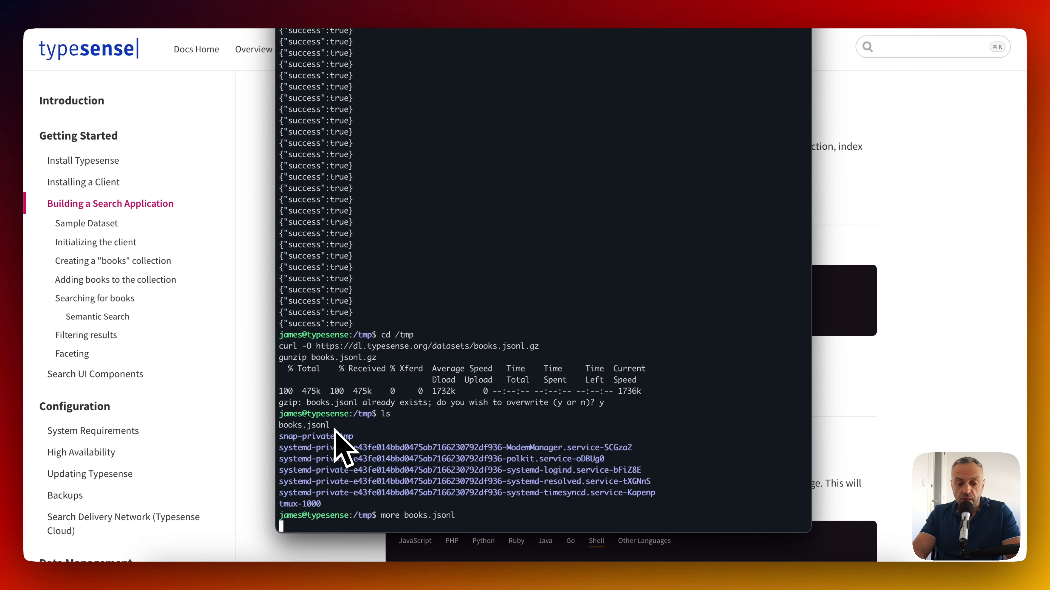
{"action": "key", "text": "q"}
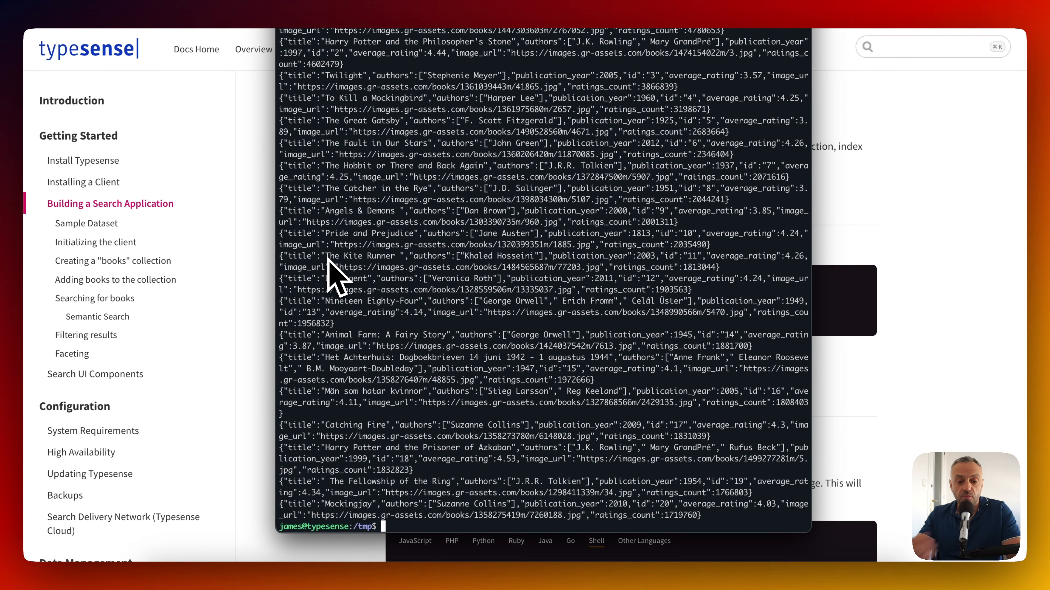
{"action": "key", "text": "super+Tab"}
{"action": "scroll", "coordinate": [291, 405], "scroll_direction": "down", "scroll_amount": 5}
Go to the Typesense Dashboard's Collections list.
{"action": "scroll", "coordinate": [325, 271], "scroll_direction": "up", "scroll_amount": 3}
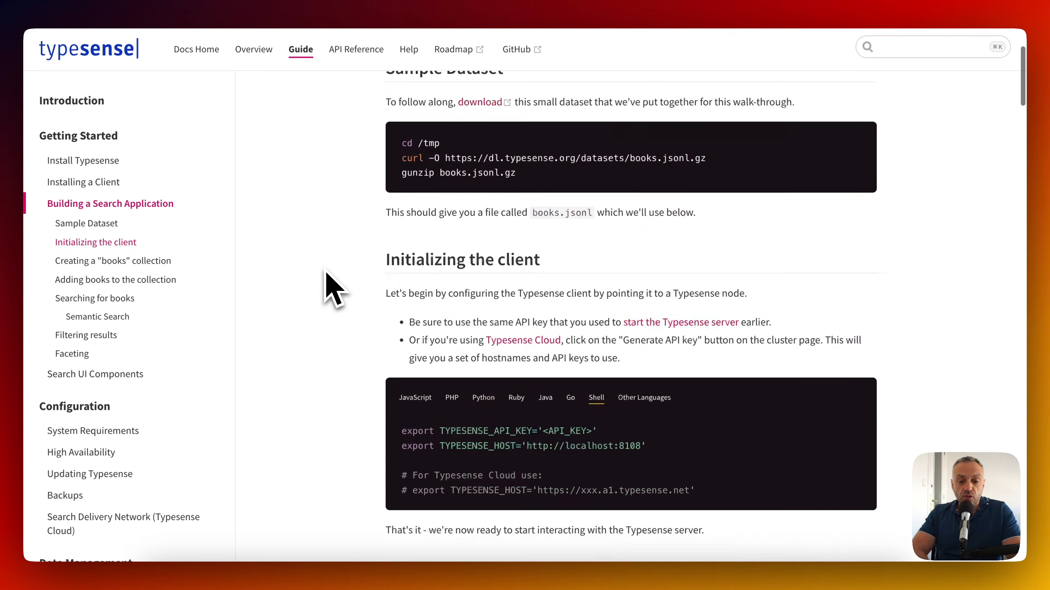
{"action": "scroll", "coordinate": [324, 271], "scroll_direction": "down", "scroll_amount": 5}
{"action": "scroll", "coordinate": [325, 272], "scroll_direction": "down", "scroll_amount": 5}
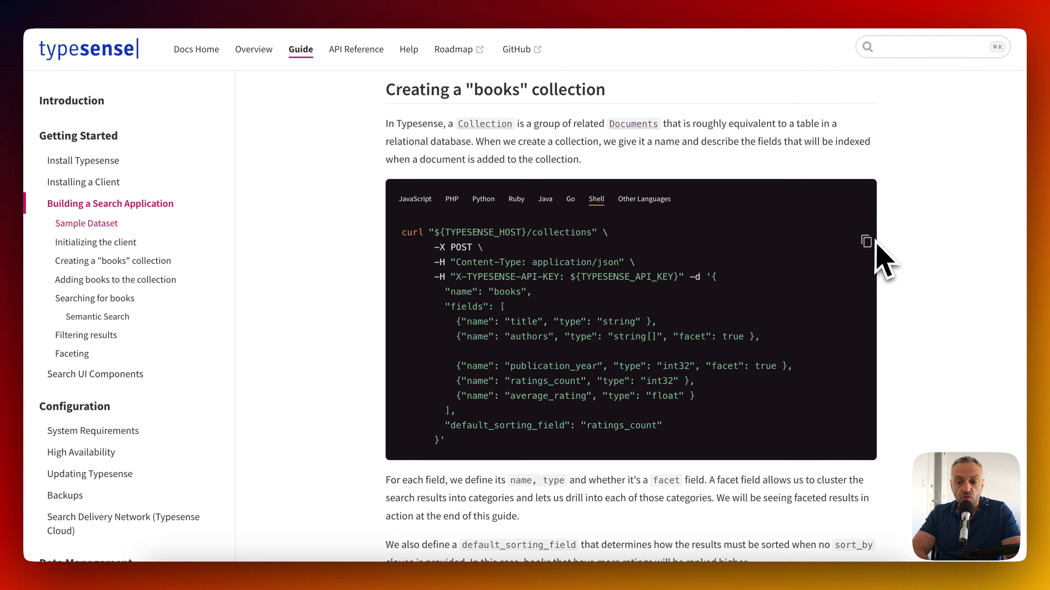
{"action": "scroll", "coordinate": [660, 276], "scroll_direction": "down", "scroll_amount": 1}
{"action": "scroll", "coordinate": [659, 290], "scroll_direction": "down", "scroll_amount": 10}
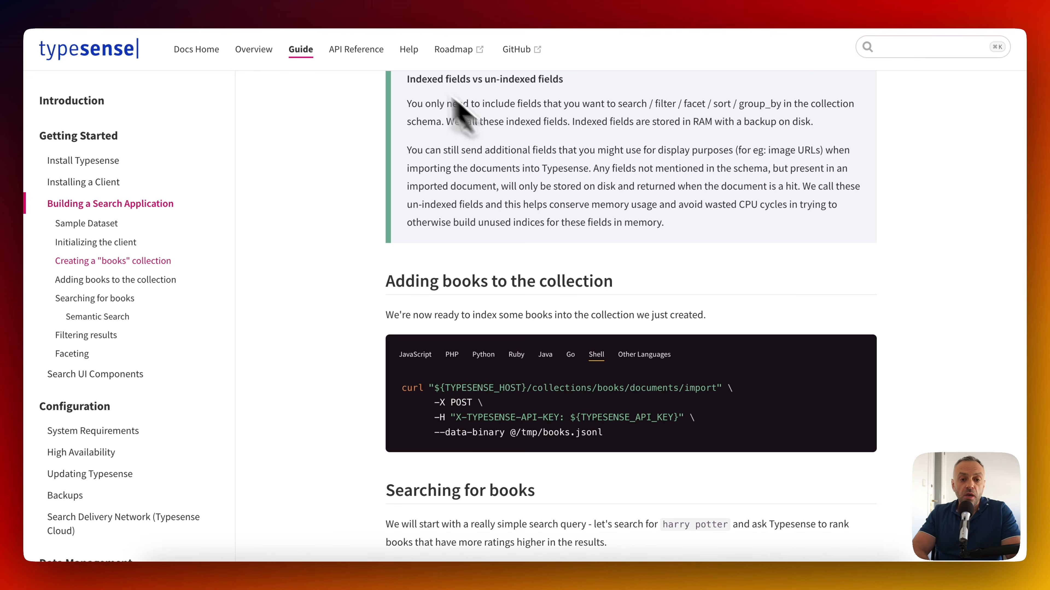
{"action": "left_click", "coordinate": [889, 0]}
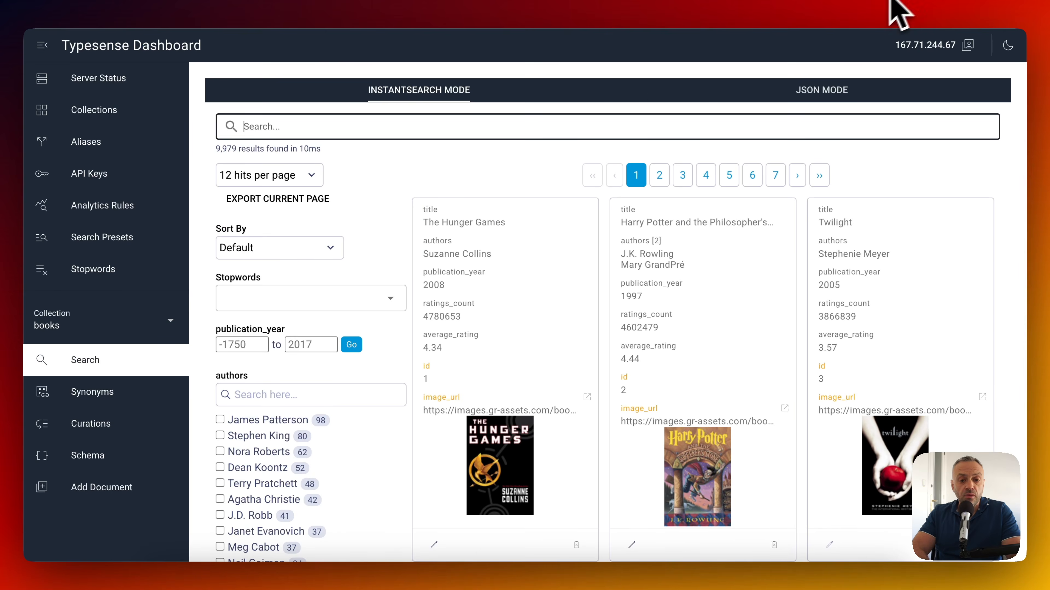
{"action": "left_click", "coordinate": [111, 110]}
Start a new collection and toggle its default schema between Form and JSON mode, ending on JSON.
{"action": "left_click", "coordinate": [291, 95]}
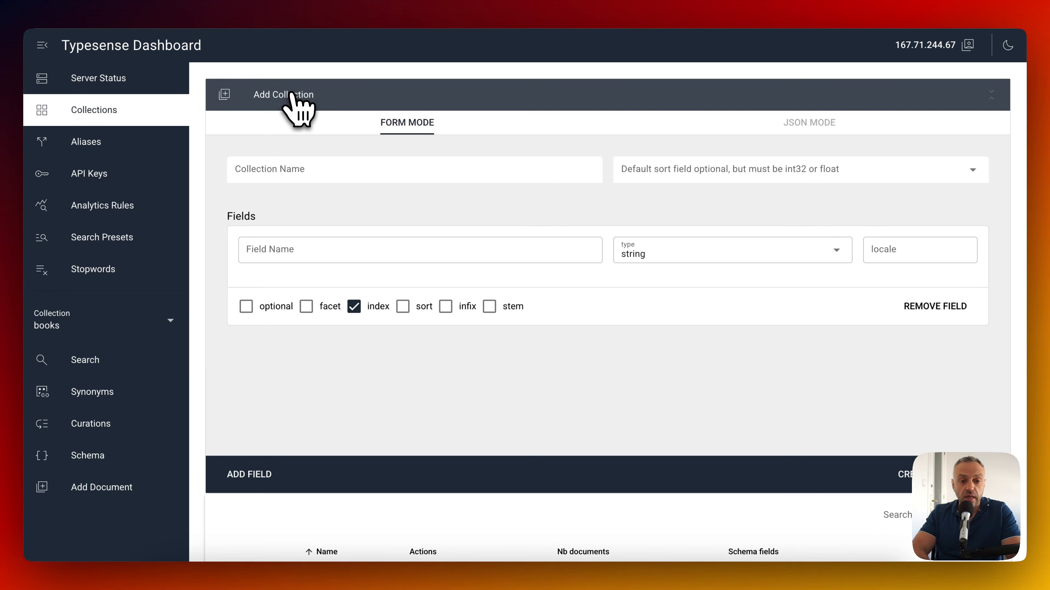
{"action": "left_click", "coordinate": [809, 124]}
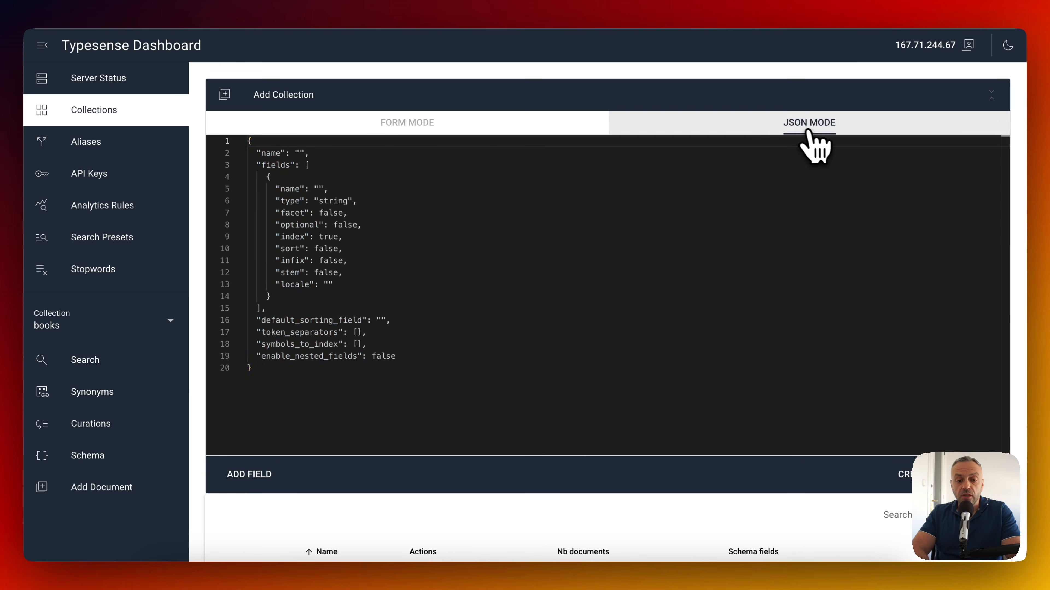
{"action": "left_click", "coordinate": [411, 126]}
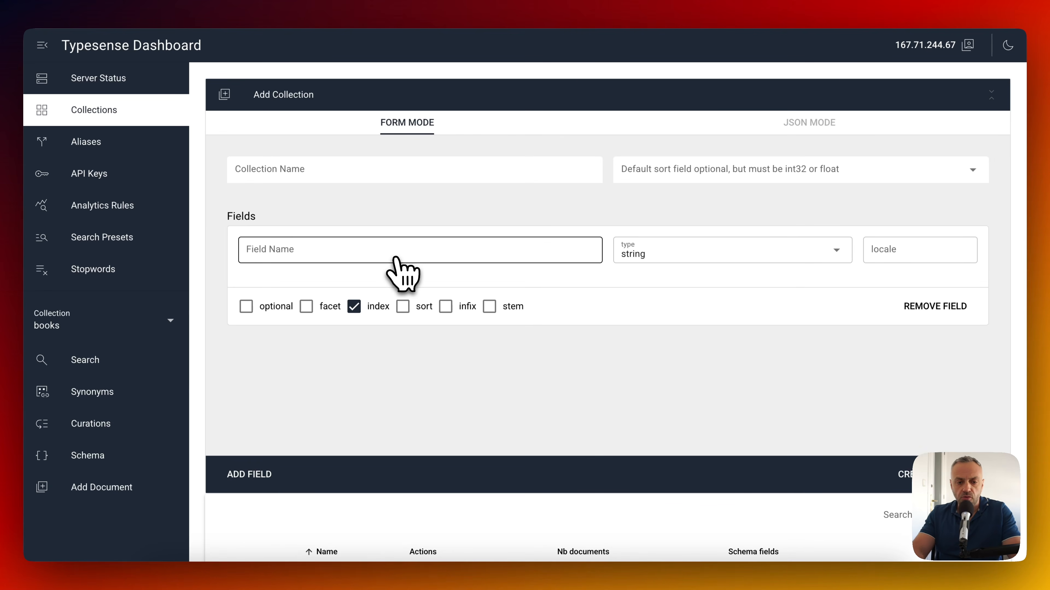
{"action": "left_click", "coordinate": [820, 139]}
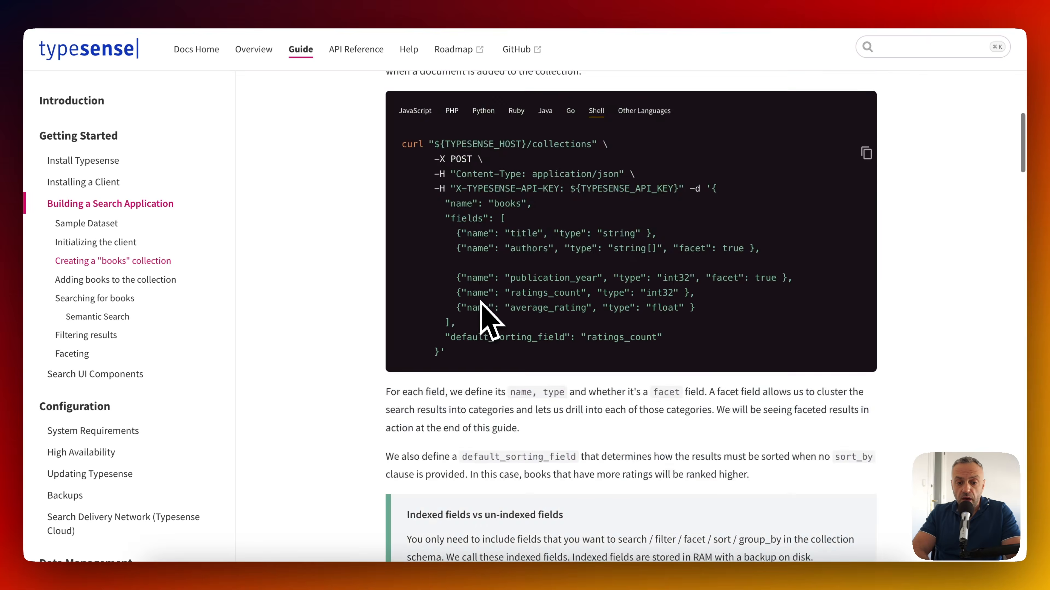
Copy the books collection schema JSON from the docs' Shell example.
{"action": "scroll", "coordinate": [492, 320], "scroll_direction": "up", "scroll_amount": 3}
{"action": "scroll", "coordinate": [538, 301], "scroll_direction": "down", "scroll_amount": 2}
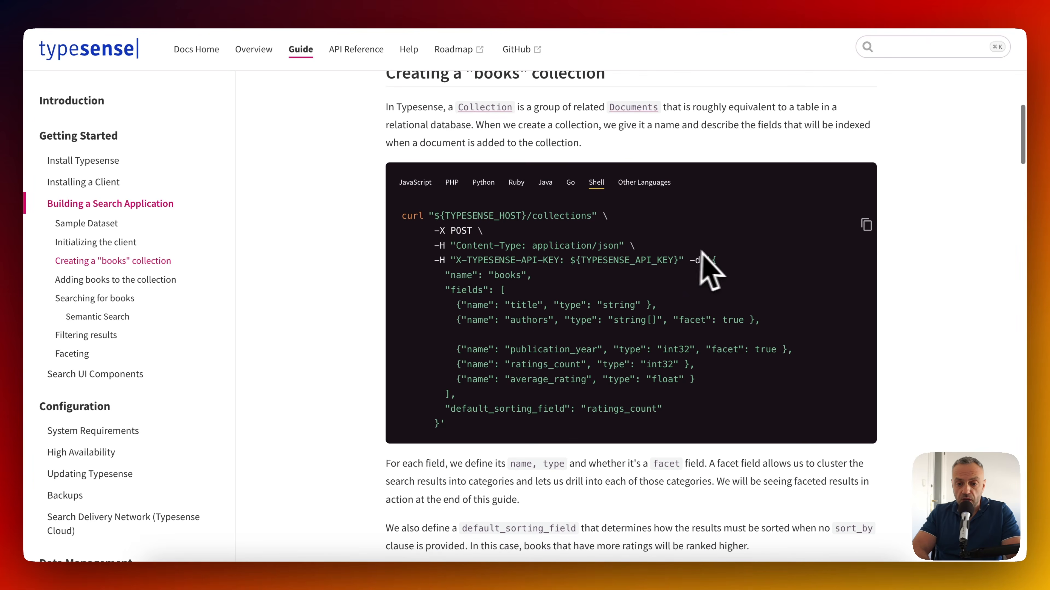
{"action": "left_click_drag", "start_coordinate": [713, 265], "coordinate": [442, 421]}
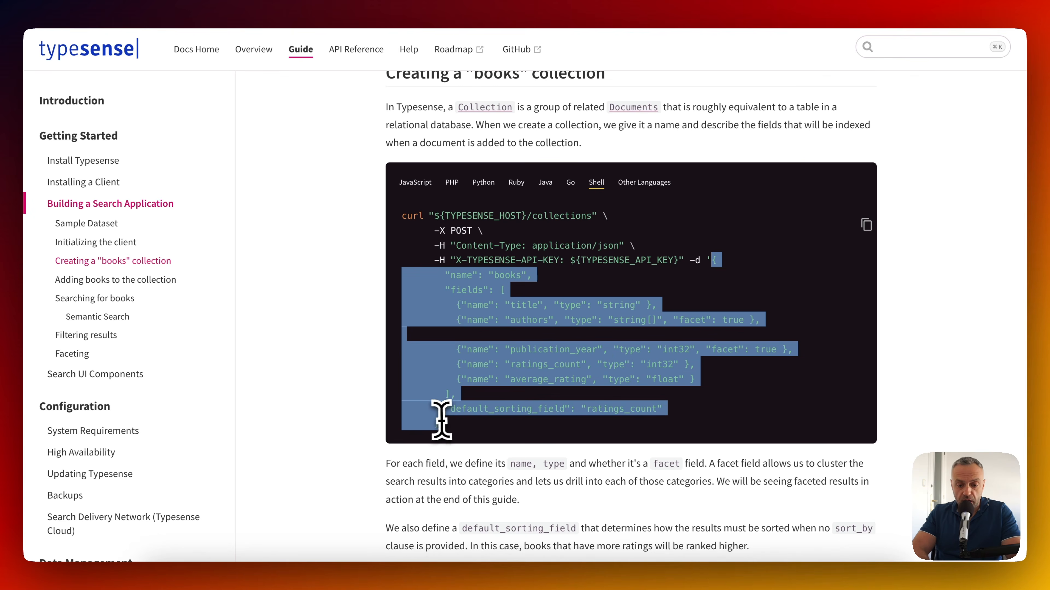
{"action": "key", "text": "super+c"}
Replace the new collection's default JSON schema with the copied books schema.
{"action": "left_click", "coordinate": [888, 4]}
{"action": "left_click", "coordinate": [415, 274]}
{"action": "key", "text": "super+a"}
{"action": "key", "text": "super+v"}
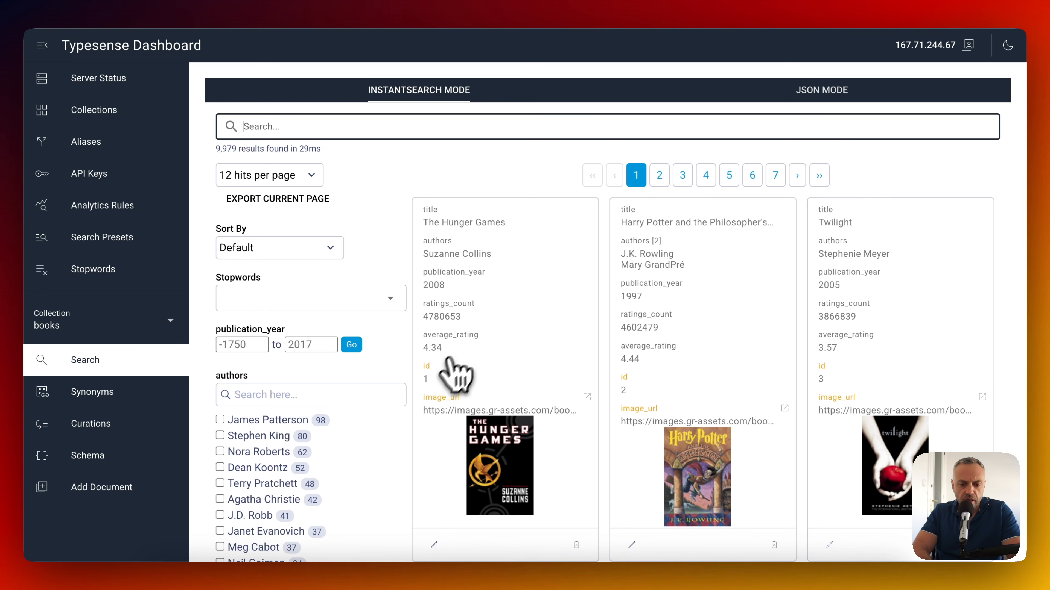
Copy the 'harry potter' curl example from Searching for books, then bring up RapidAPI.
{"action": "scroll", "coordinate": [496, 454], "scroll_direction": "down", "scroll_amount": 10}
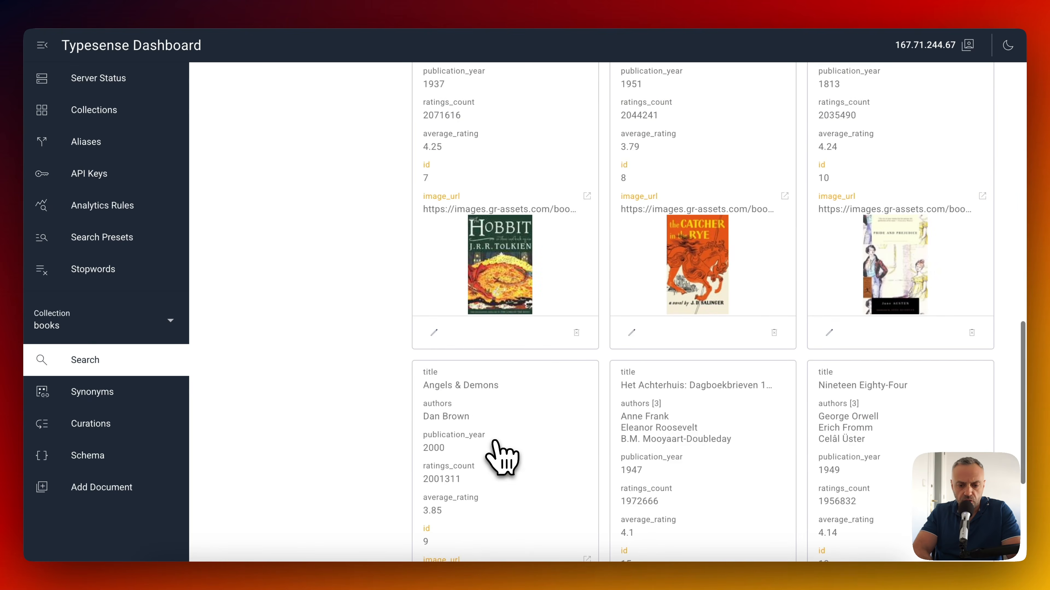
{"action": "scroll", "coordinate": [501, 459], "scroll_direction": "up", "scroll_amount": 10}
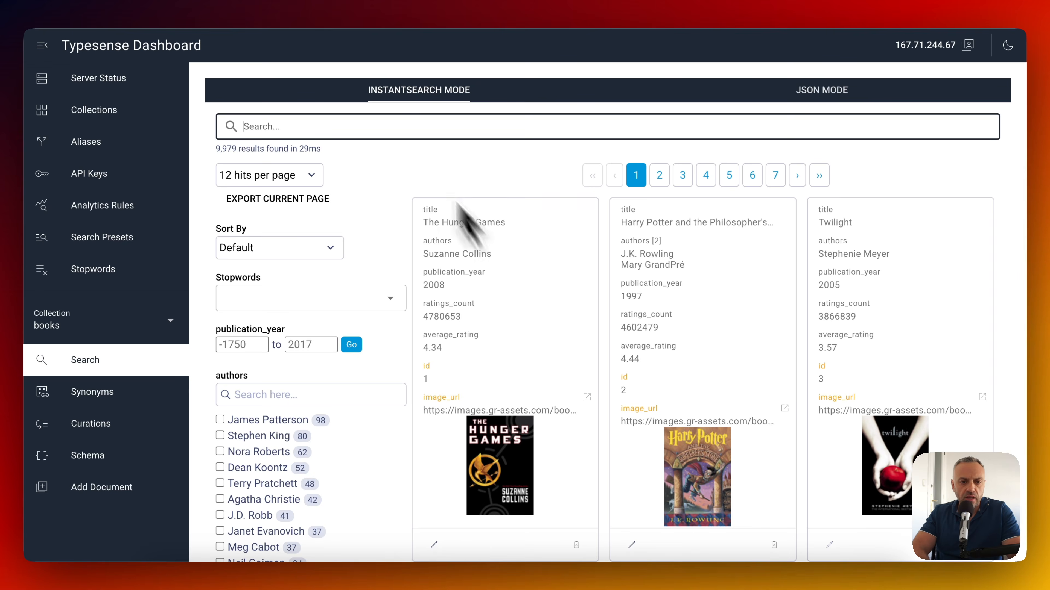
{"action": "left_click", "coordinate": [243, 1]}
{"action": "scroll", "coordinate": [319, 315], "scroll_direction": "down", "scroll_amount": 10}
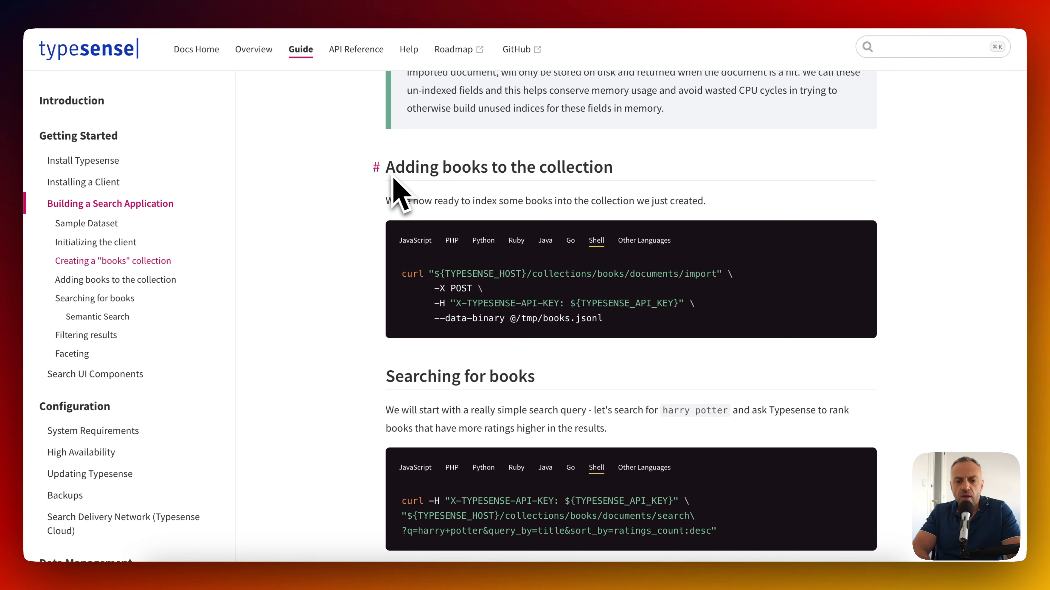
{"action": "scroll", "coordinate": [360, 331], "scroll_direction": "down", "scroll_amount": 5}
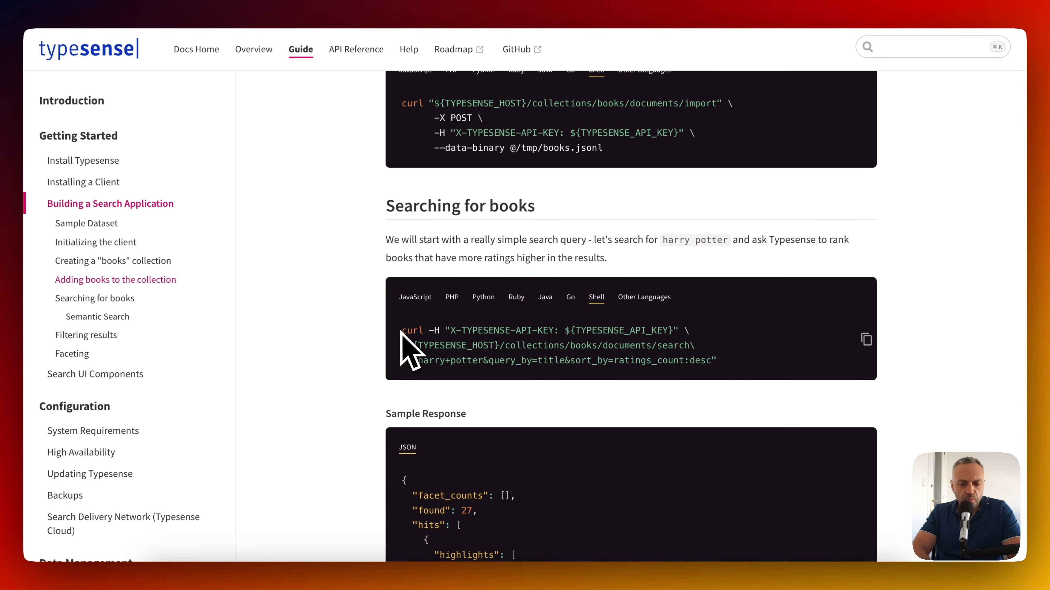
{"action": "scroll", "coordinate": [614, 366], "scroll_direction": "down", "scroll_amount": 2}
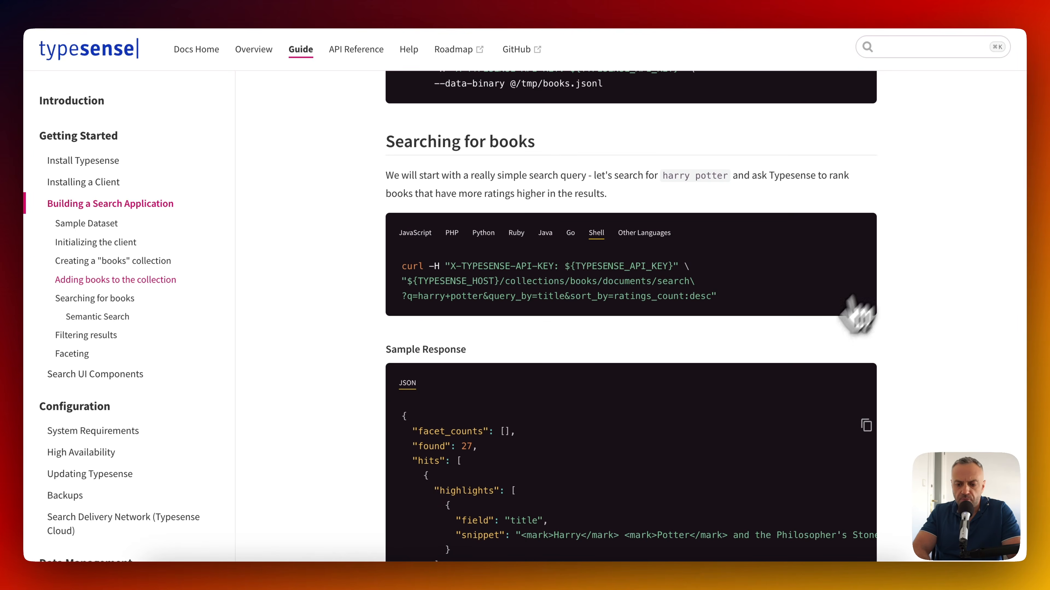
{"action": "left_click", "coordinate": [782, 572]}
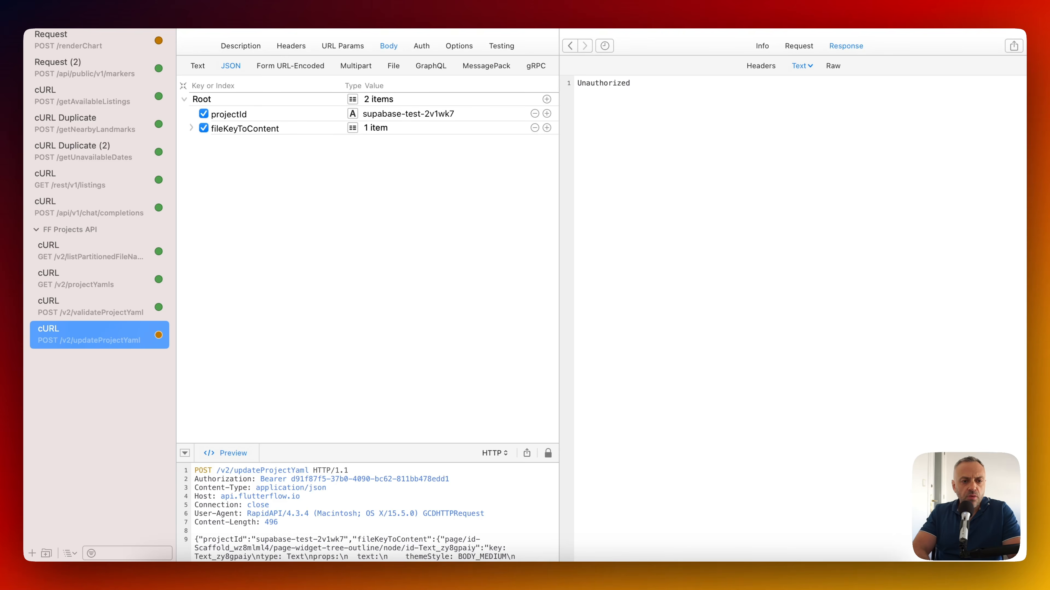
Import the copied harry potter curl command into RapidAPI as a new request from text.
{"action": "left_click", "coordinate": [128, 5]}
{"action": "mouse_move", "coordinate": [161, 149]}
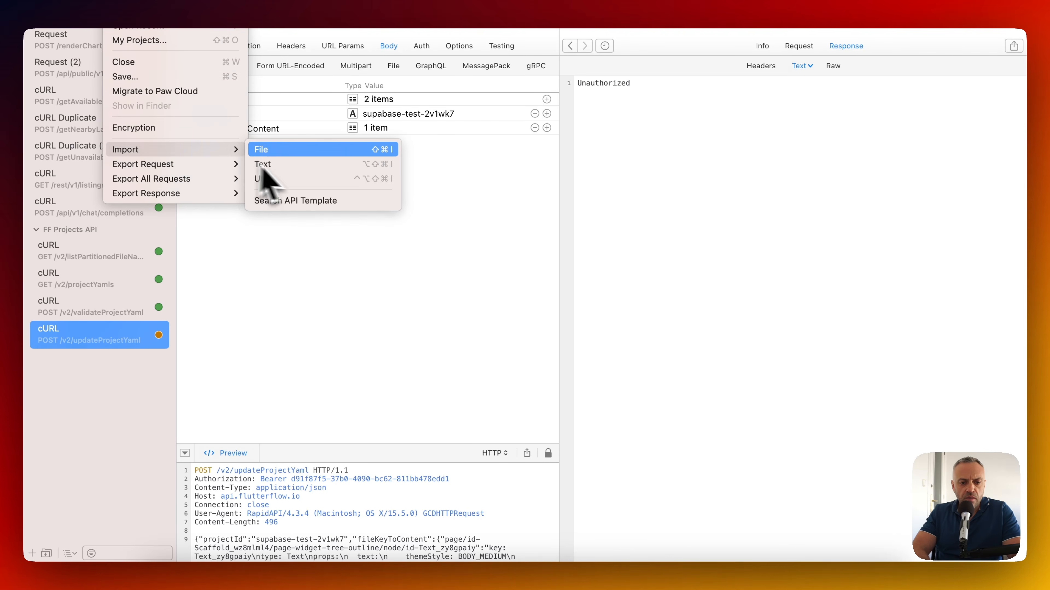
{"action": "left_click", "coordinate": [288, 169]}
{"action": "key", "text": "super+v"}
{"action": "left_click", "coordinate": [652, 338]}
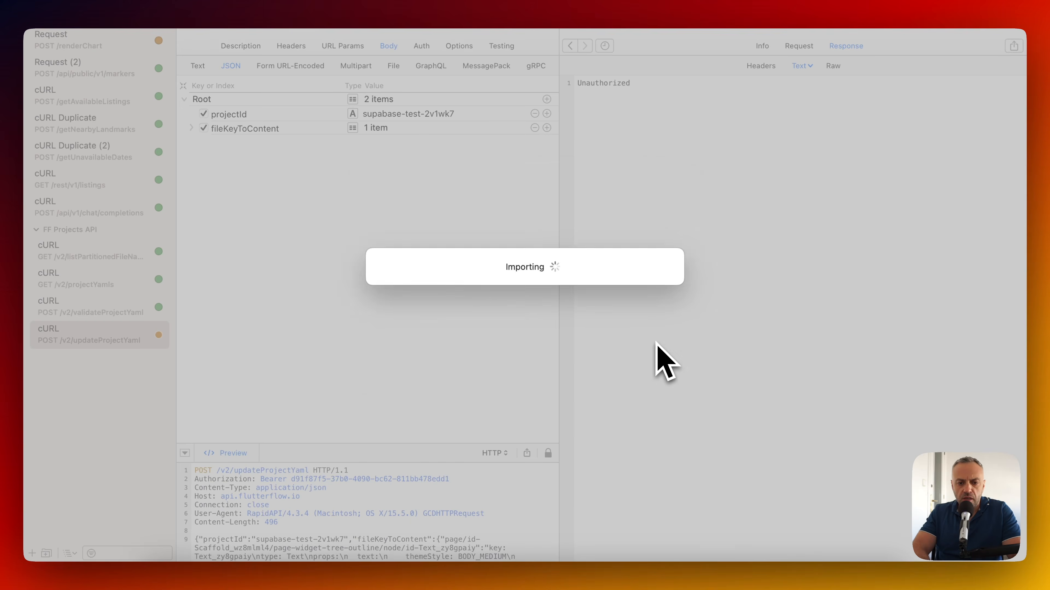
Replace the X-Typesense-Api-Key header value with the API key.
{"action": "left_click", "coordinate": [298, 52]}
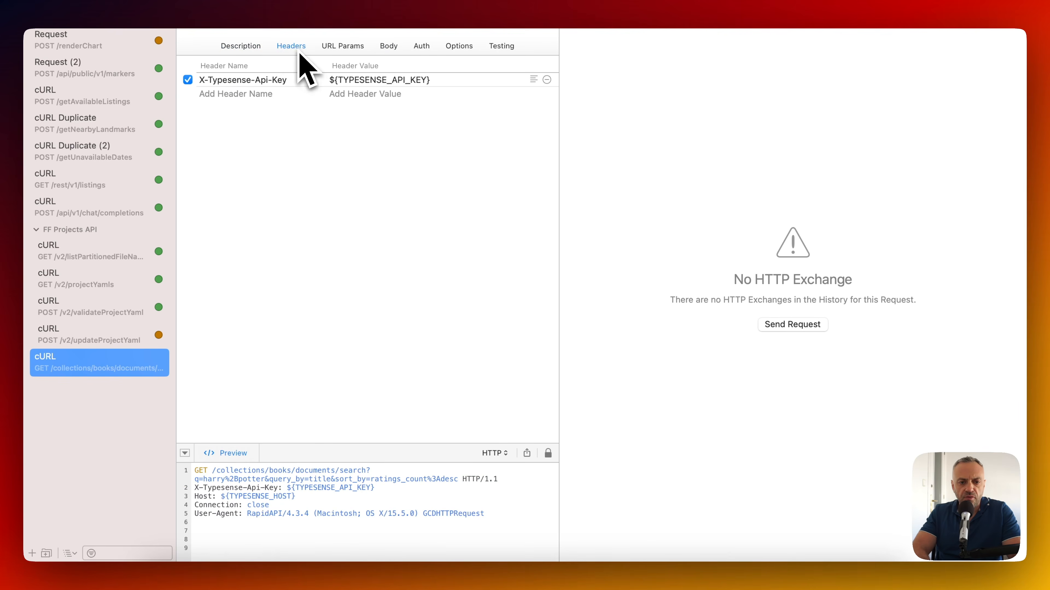
{"action": "left_click", "coordinate": [441, 80]}
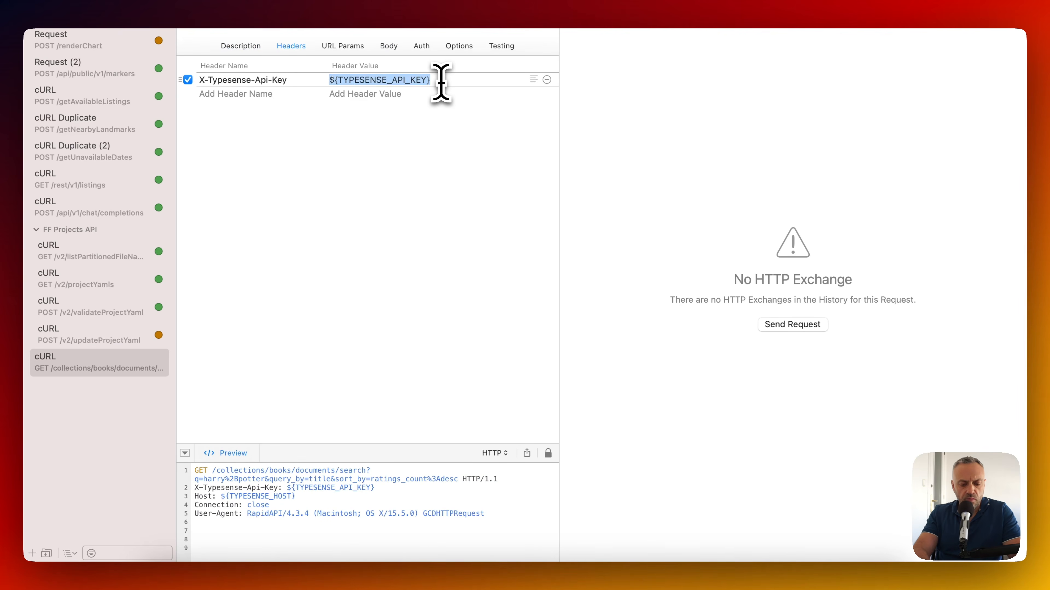
{"action": "type", "text": "xyz"}
{"action": "key", "text": "Return"}
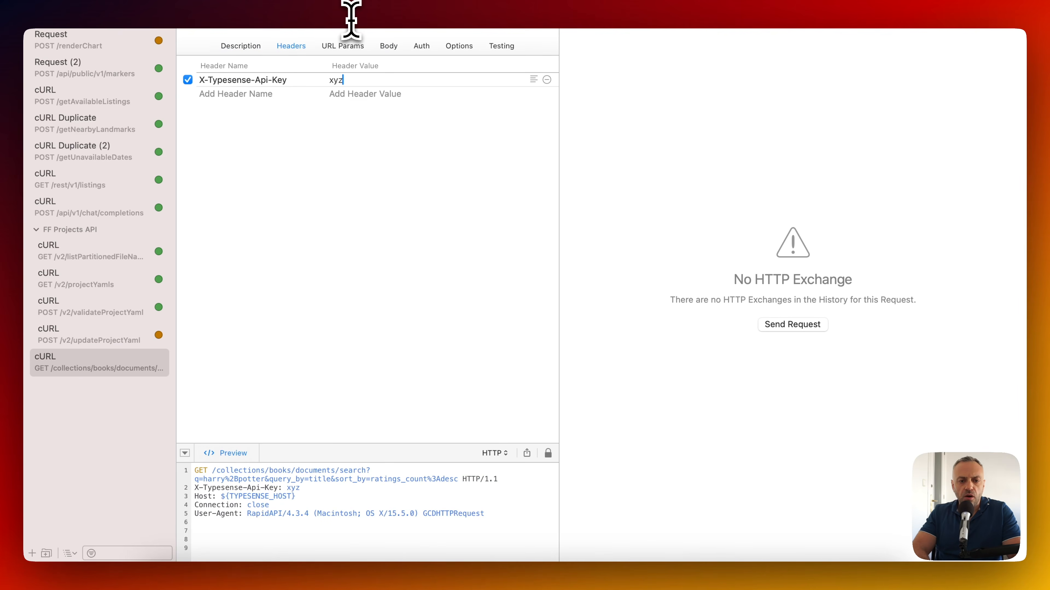
Paste the Typesense server host from the dashboard into the request URL.
{"action": "key", "text": "super+Tab"}
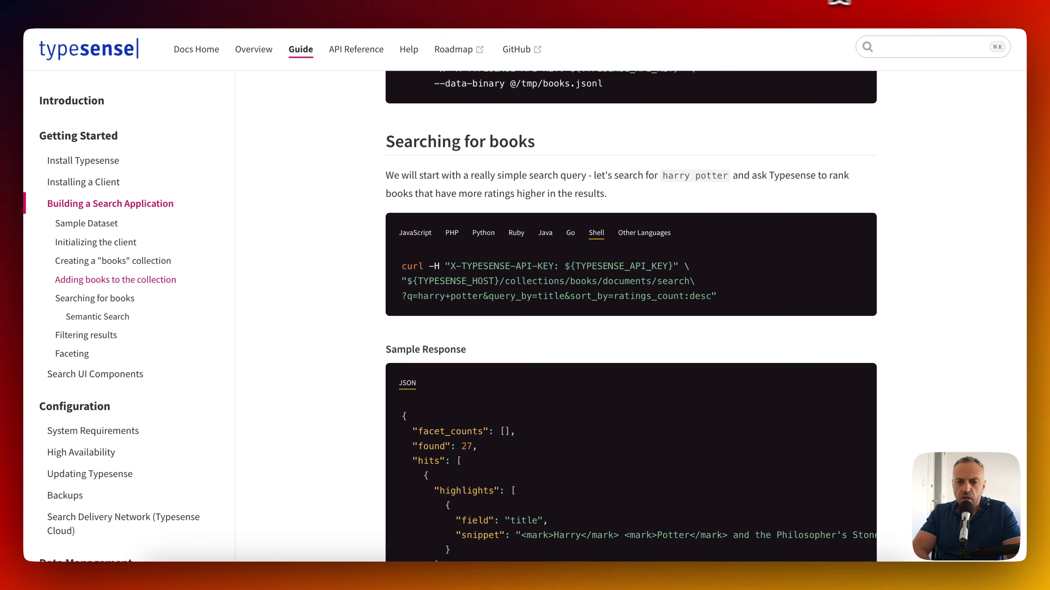
{"action": "key", "text": "super+Tab"}
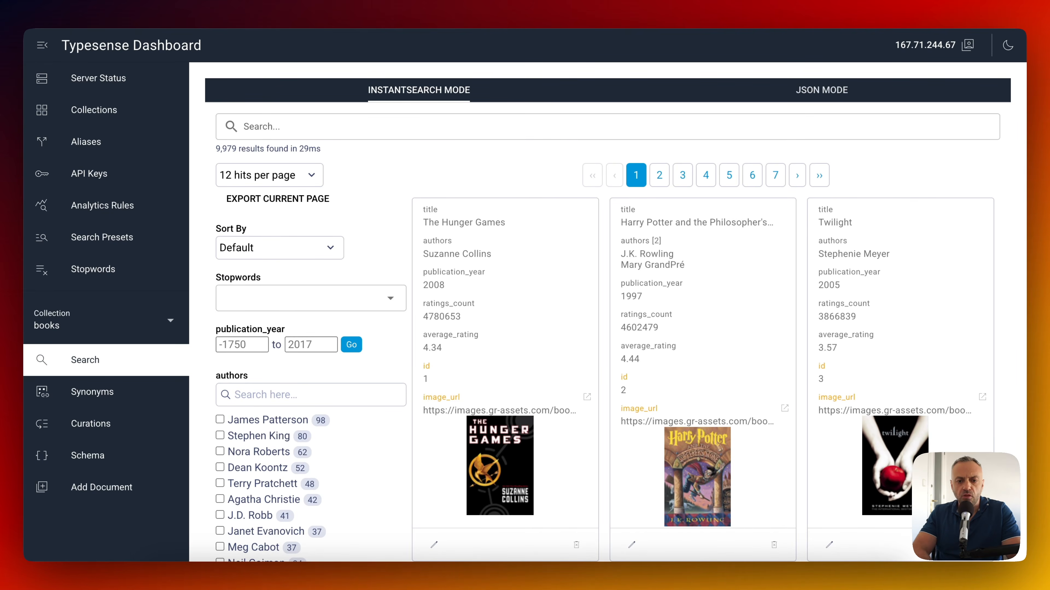
{"action": "key", "text": "super+Tab"}
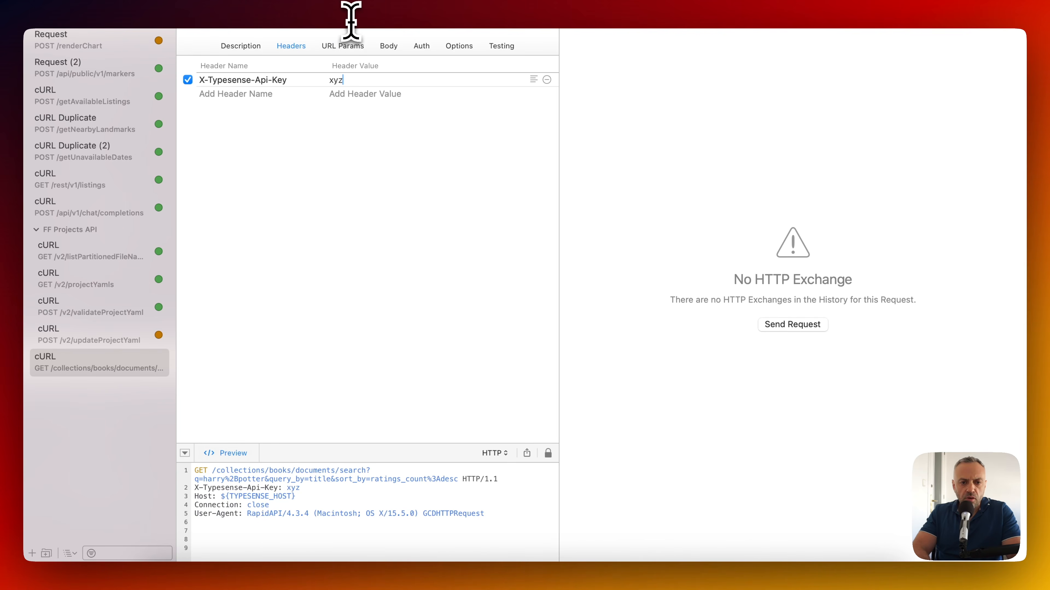
{"action": "left_click", "coordinate": [350, 22]}
{"action": "key", "text": "super+v"}
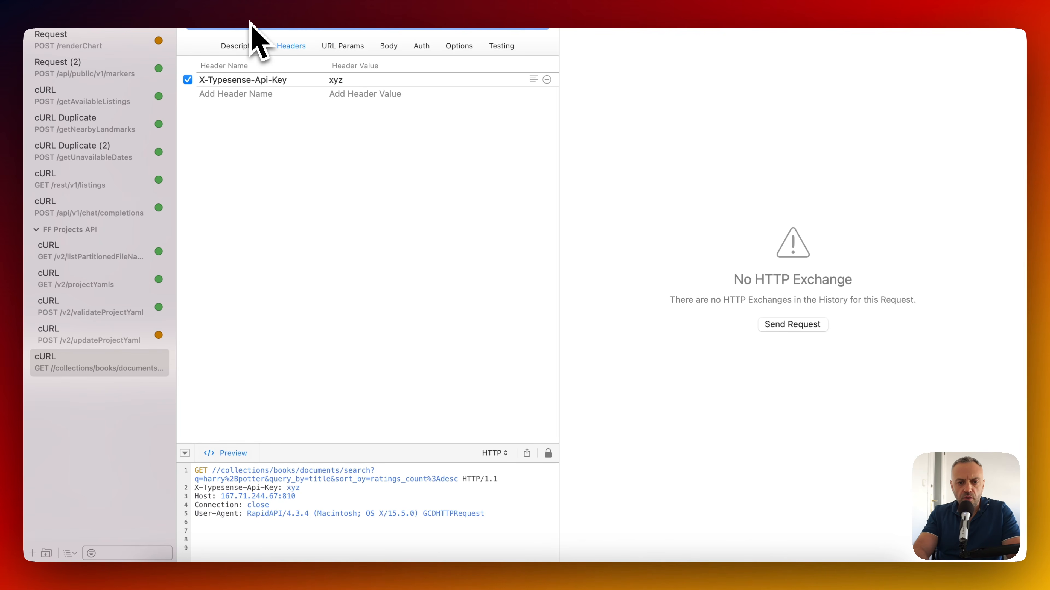
Review the query parameters and show the 17-hit response as JSON text.
{"action": "left_click", "coordinate": [349, 46]}
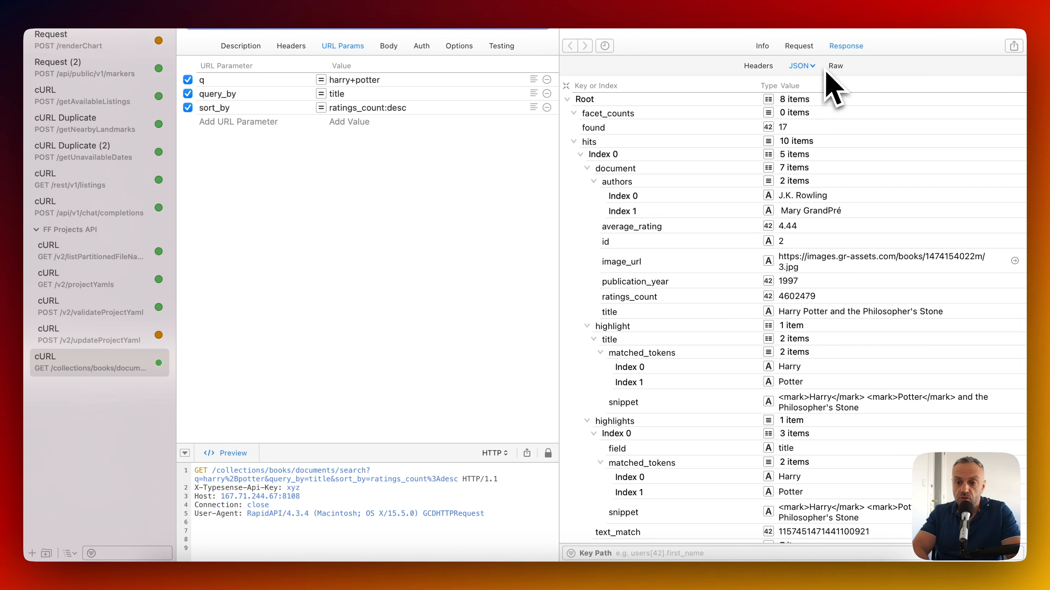
{"action": "left_click", "coordinate": [806, 66]}
{"action": "left_click", "coordinate": [818, 78]}
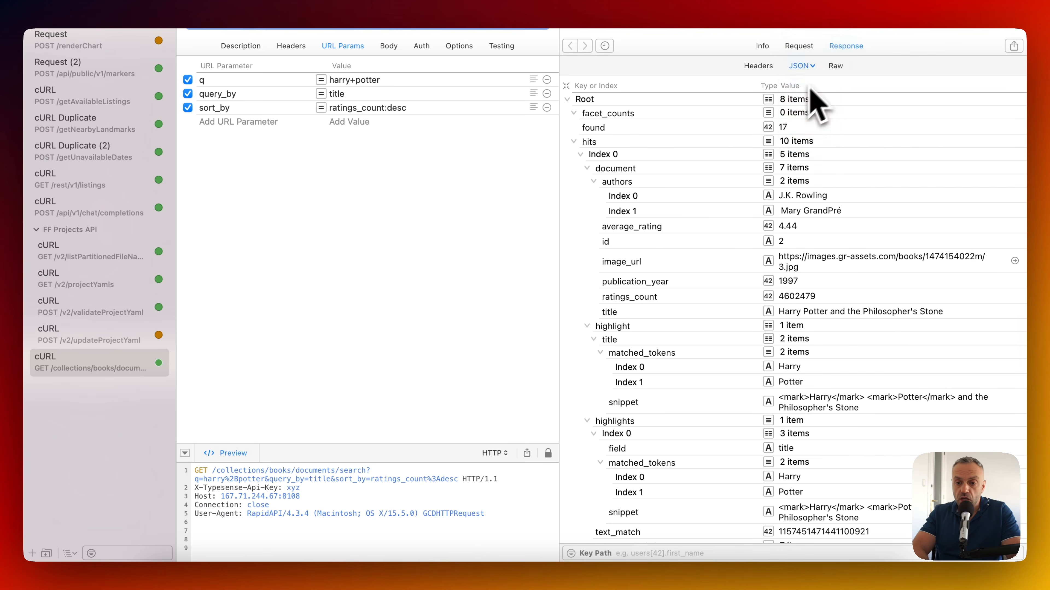
{"action": "scroll", "coordinate": [715, 387], "scroll_direction": "down", "scroll_amount": 2}
{"action": "scroll", "coordinate": [715, 387], "scroll_direction": "up", "scroll_amount": 2}
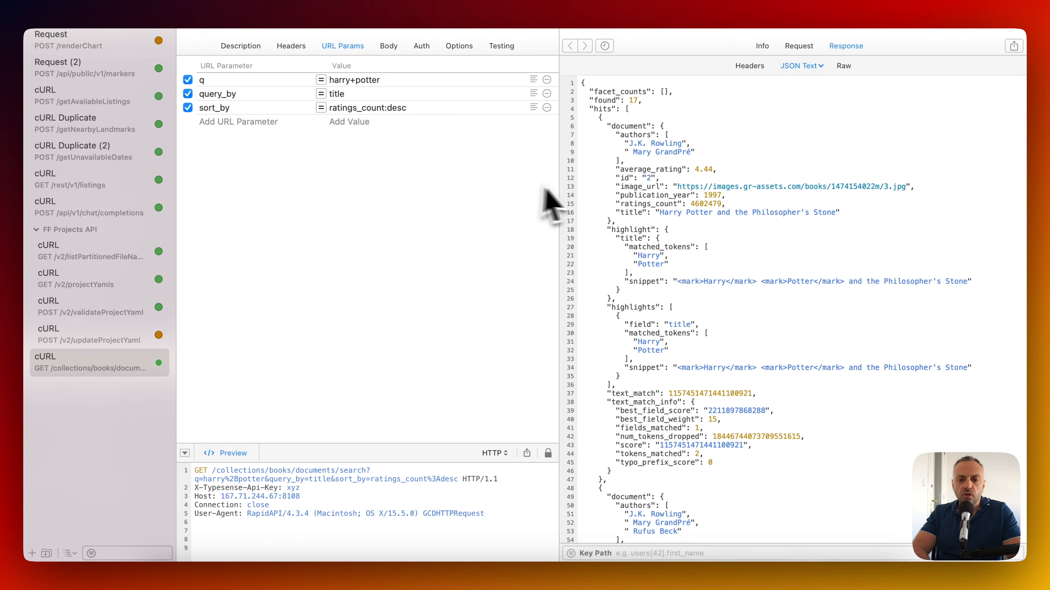
{"action": "key", "text": "super+Tab"}
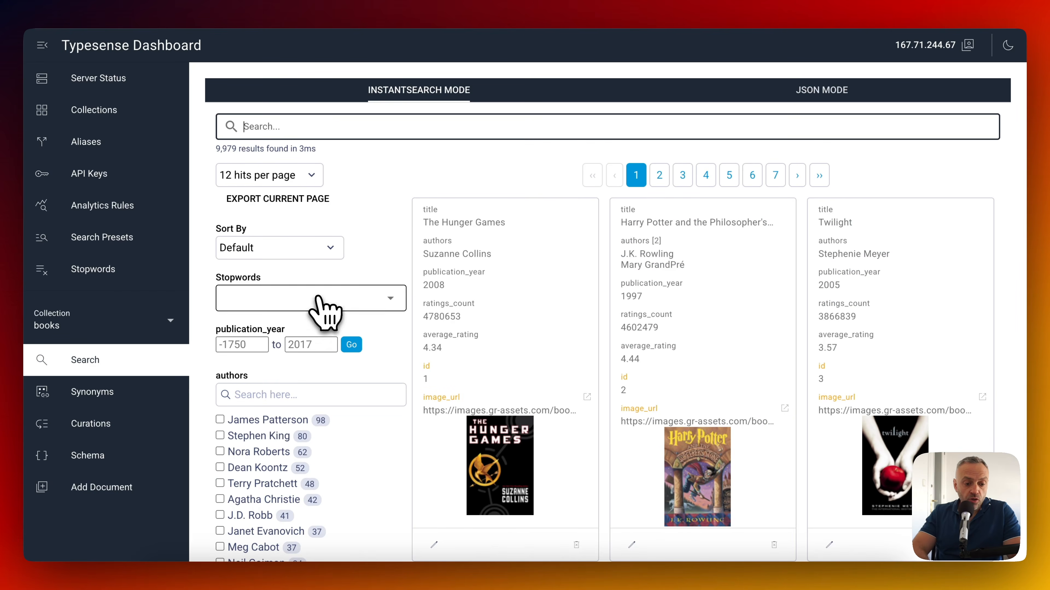
Open the books collection schema and review its fields as raw JSON.
{"action": "left_click", "coordinate": [107, 459]}
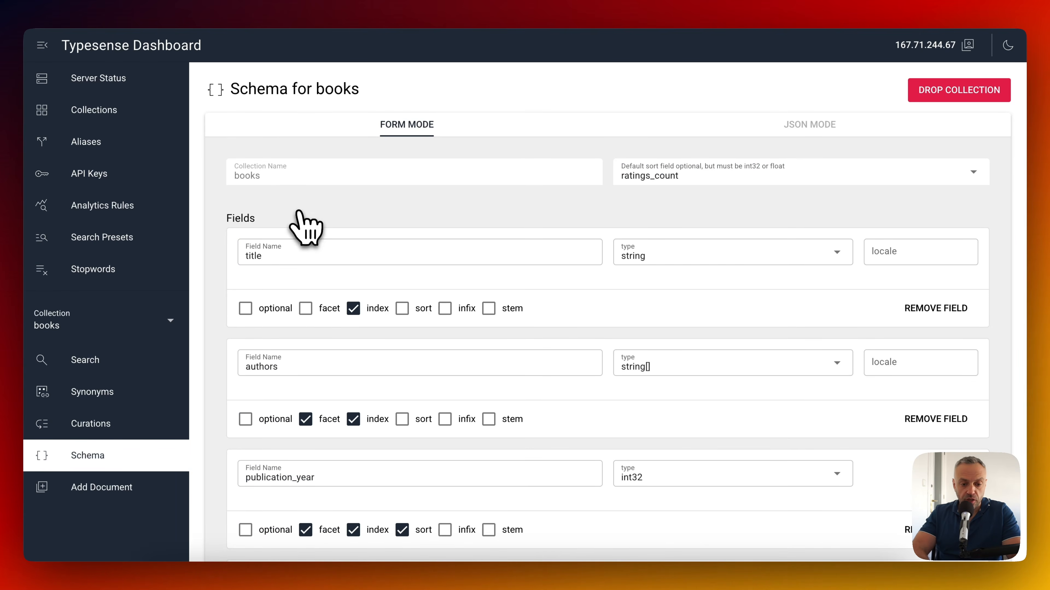
{"action": "scroll", "coordinate": [301, 223], "scroll_direction": "down", "scroll_amount": 4}
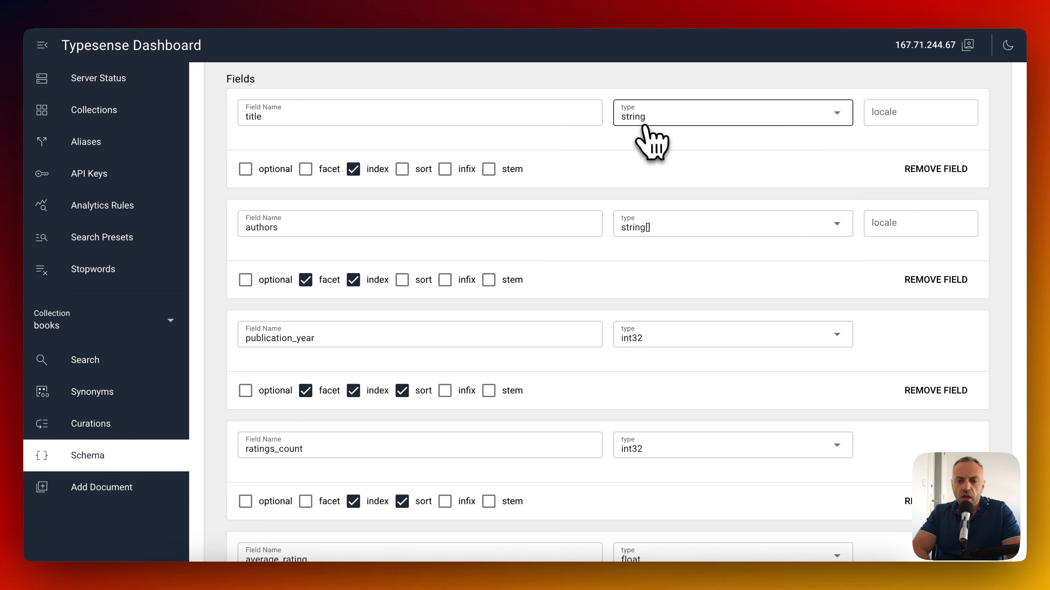
{"action": "scroll", "coordinate": [645, 120], "scroll_direction": "up", "scroll_amount": 4}
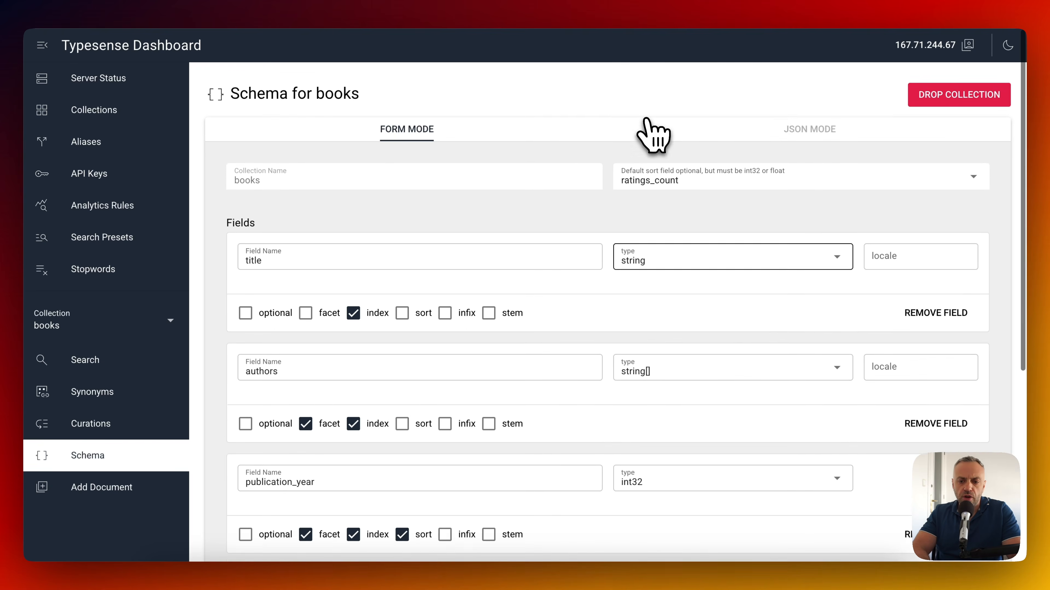
{"action": "left_click", "coordinate": [832, 126]}
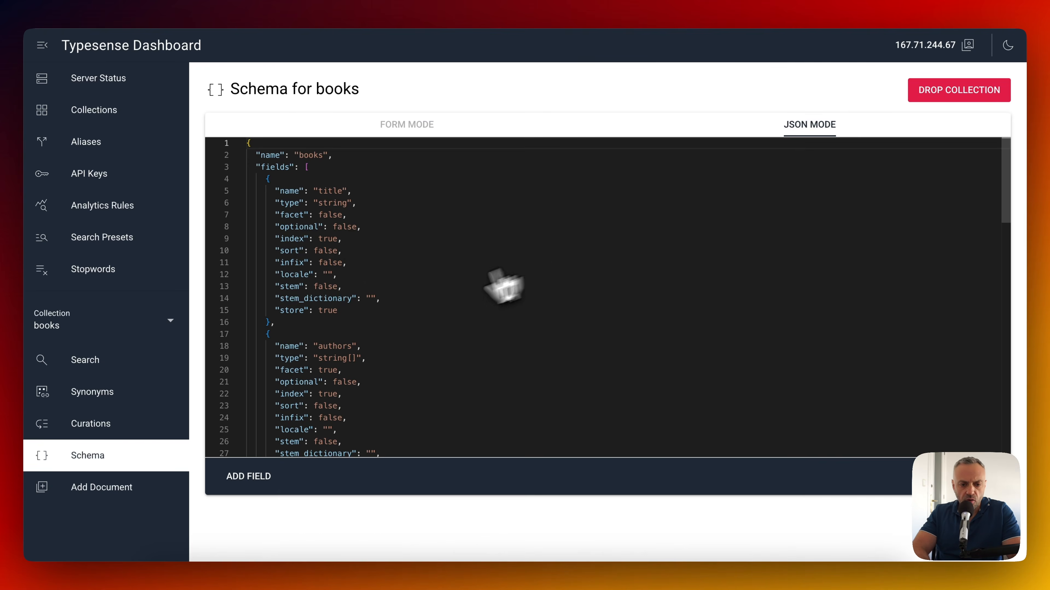
{"action": "scroll", "coordinate": [309, 298], "scroll_direction": "down", "scroll_amount": 5}
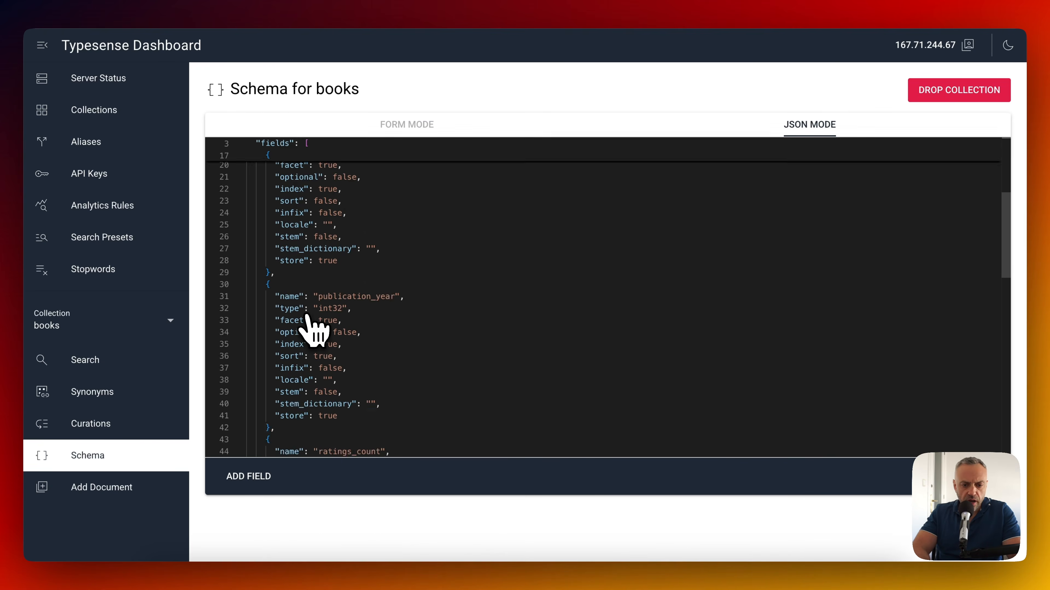
{"action": "scroll", "coordinate": [315, 324], "scroll_direction": "up", "scroll_amount": 5}
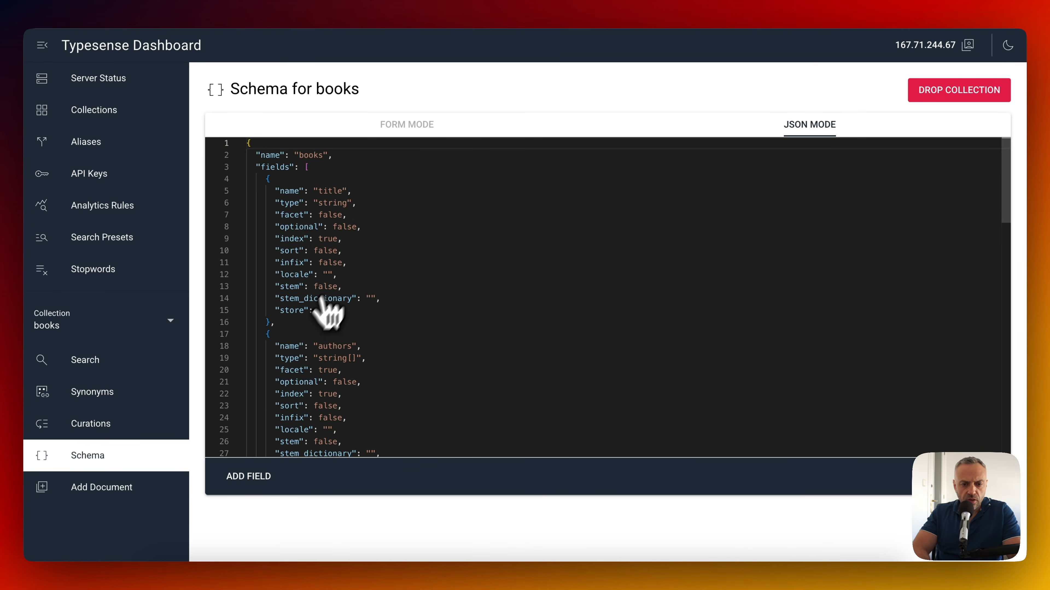
{"action": "scroll", "coordinate": [339, 315], "scroll_direction": "down", "scroll_amount": 3}
{"action": "scroll", "coordinate": [334, 306], "scroll_direction": "down", "scroll_amount": 3}
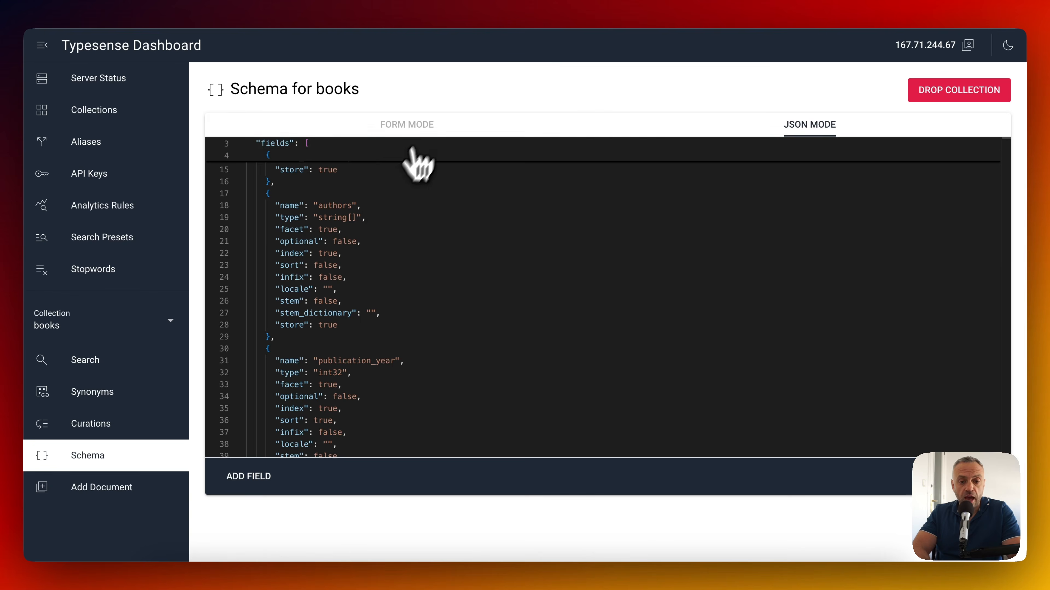
Switch the books schema to Form Mode and scroll through the field rows.
{"action": "left_click", "coordinate": [425, 126]}
{"action": "scroll", "coordinate": [549, 269], "scroll_direction": "down", "scroll_amount": 4}
{"action": "scroll", "coordinate": [556, 286], "scroll_direction": "down", "scroll_amount": 3}
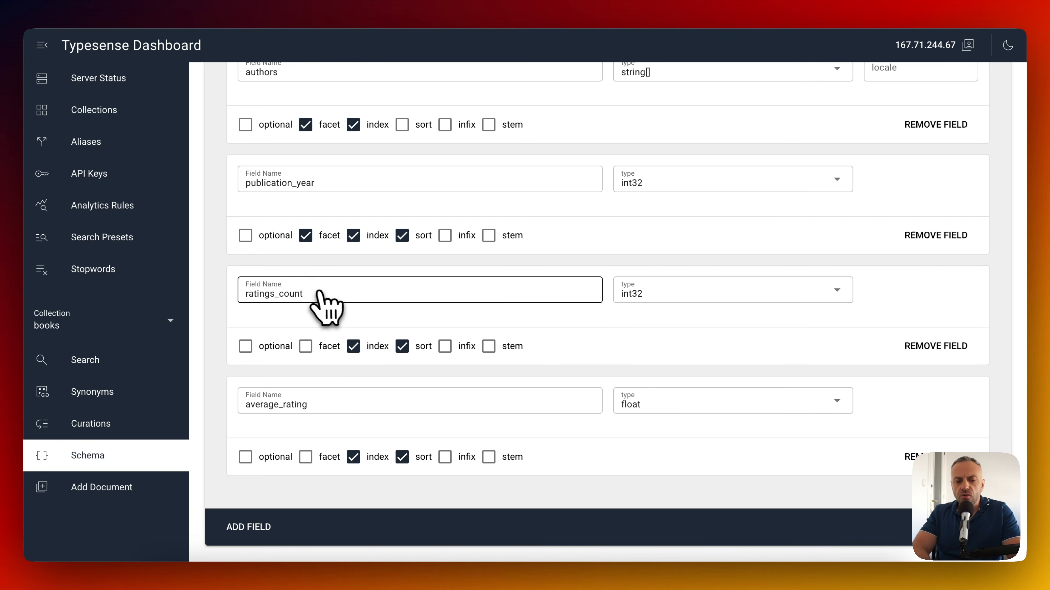
{"action": "scroll", "coordinate": [325, 298], "scroll_direction": "up", "scroll_amount": 5}
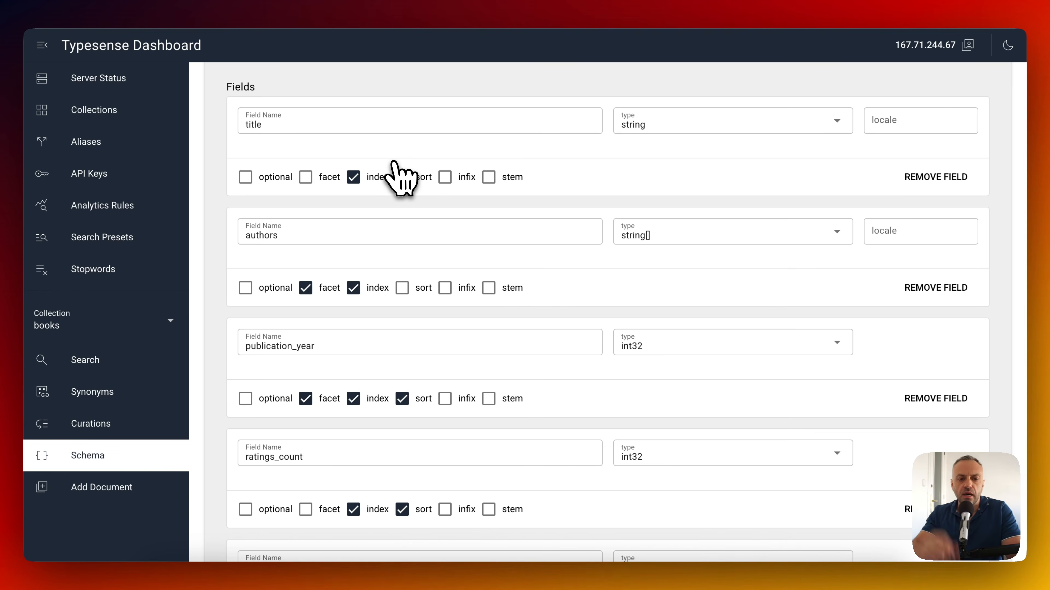
{"action": "scroll", "coordinate": [363, 136], "scroll_direction": "up", "scroll_amount": 1}
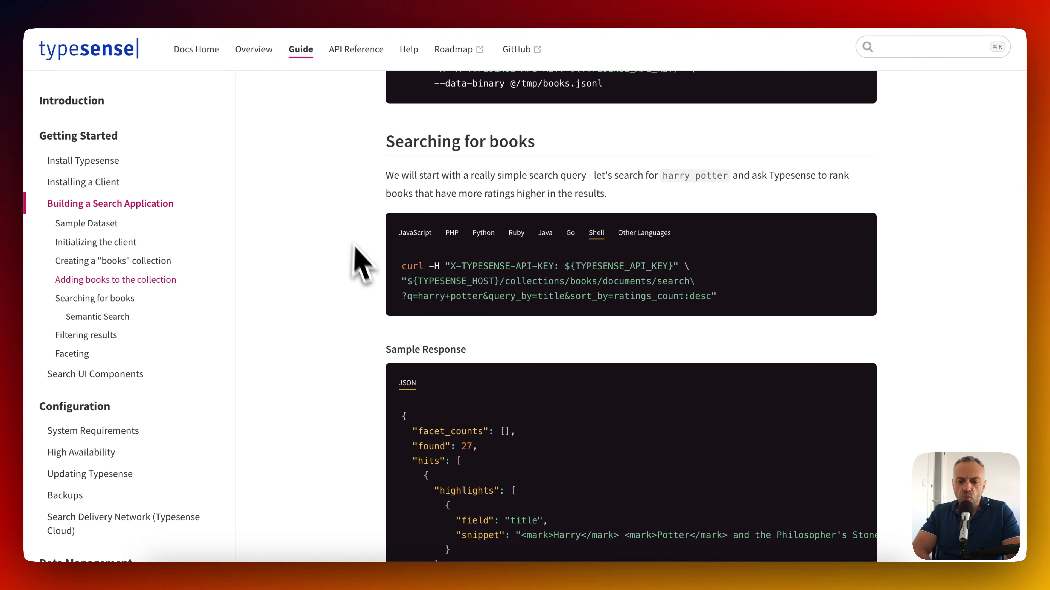
Copy the Filtering results curl that searches harry potter published before 1998.
{"action": "scroll", "coordinate": [356, 254], "scroll_direction": "down", "scroll_amount": 1}
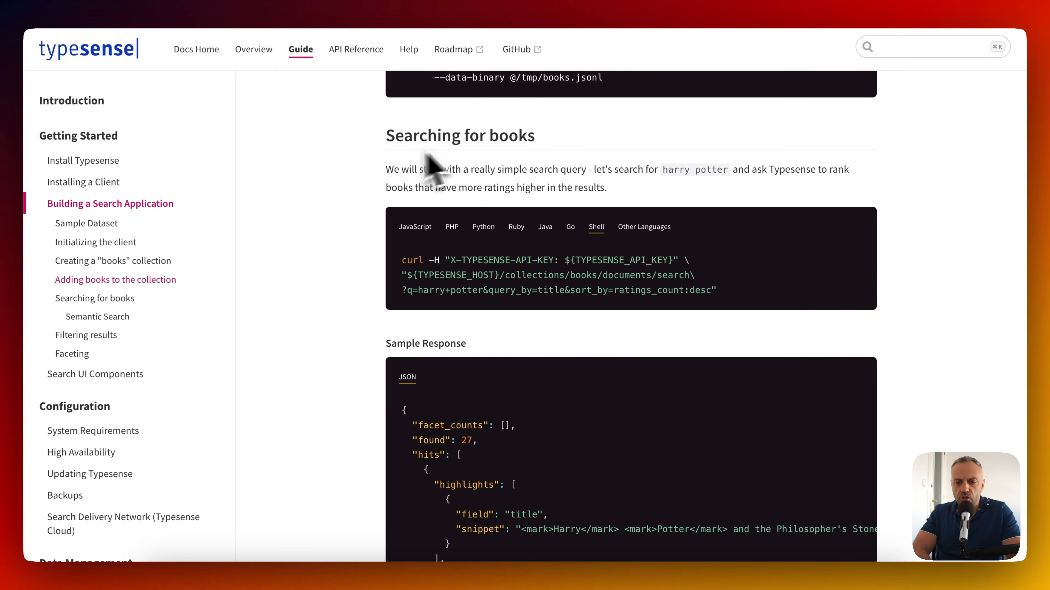
{"action": "scroll", "coordinate": [500, 235], "scroll_direction": "down", "scroll_amount": 10}
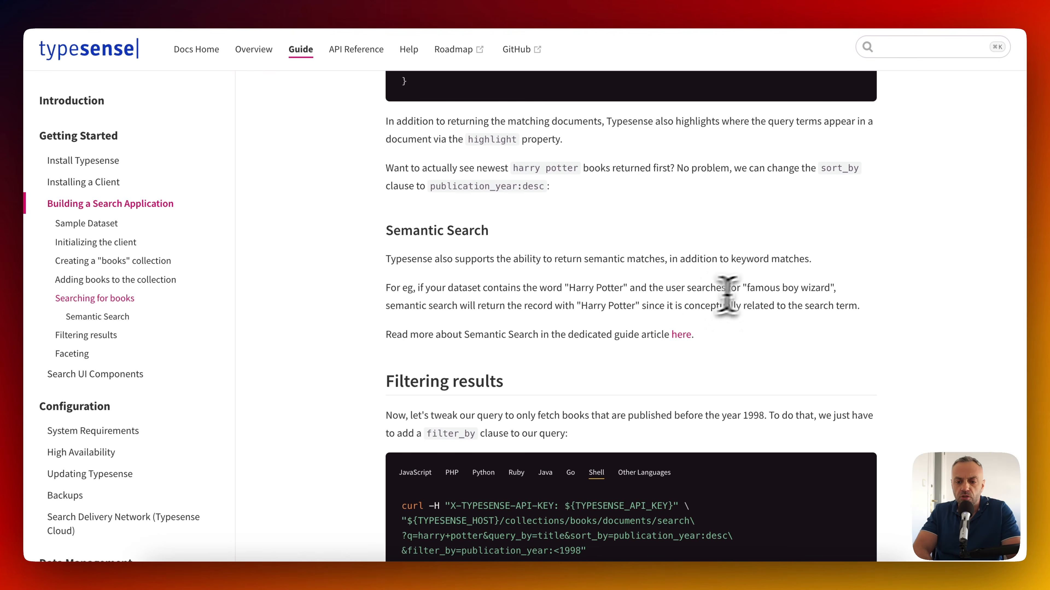
{"action": "left_click_drag", "start_coordinate": [747, 288], "coordinate": [829, 288]}
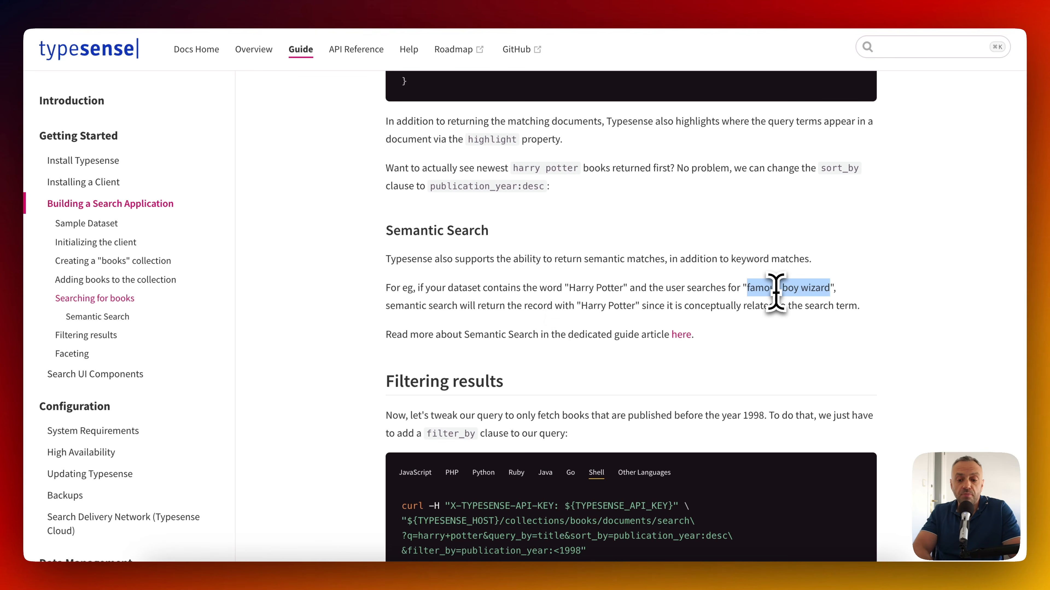
{"action": "scroll", "coordinate": [750, 344], "scroll_direction": "down", "scroll_amount": 5}
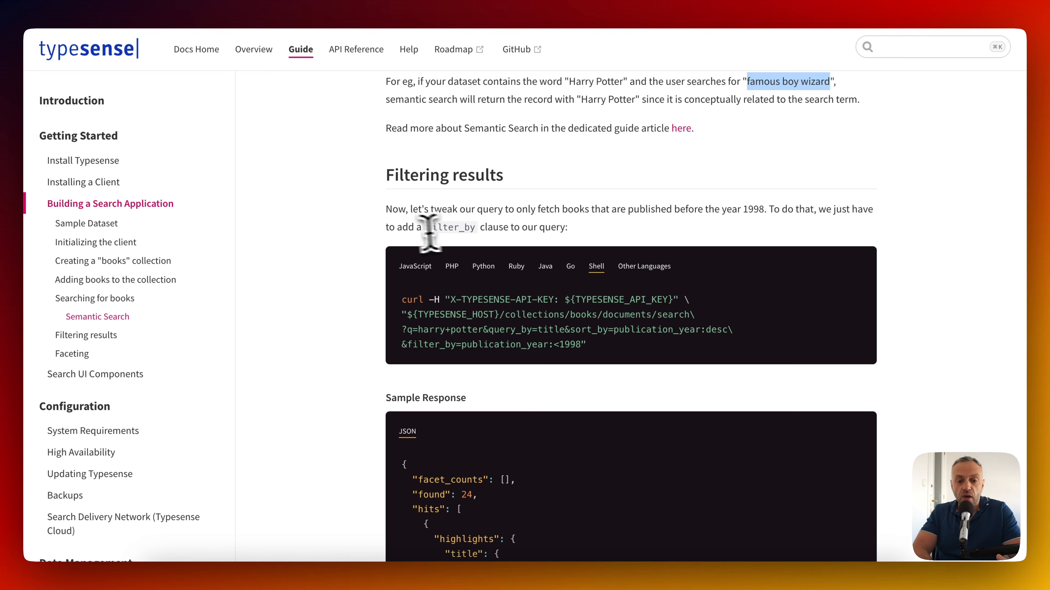
{"action": "mouse_move", "coordinate": [529, 263]}
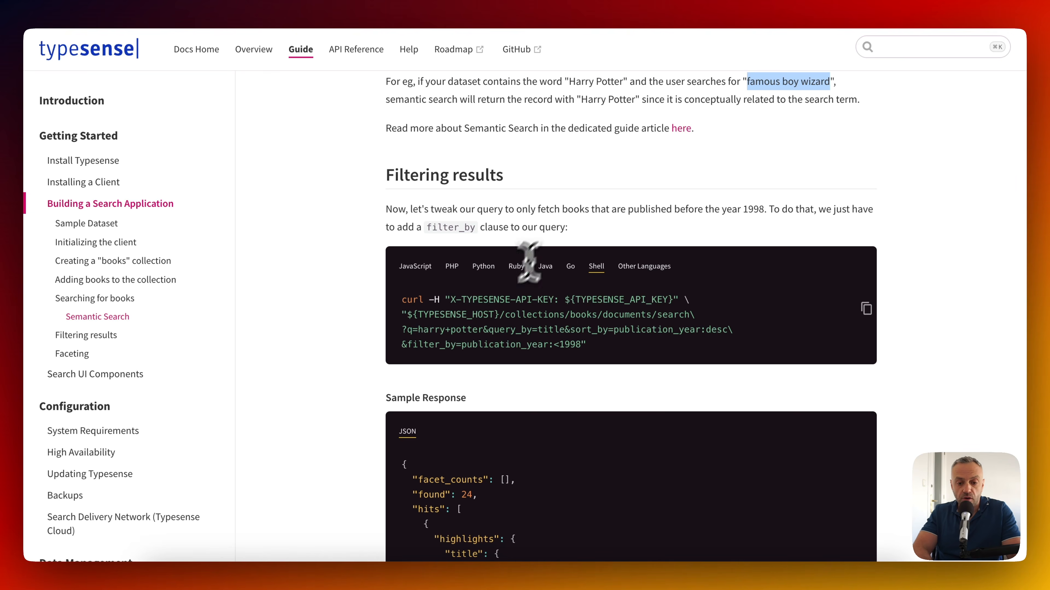
{"action": "left_click", "coordinate": [866, 312]}
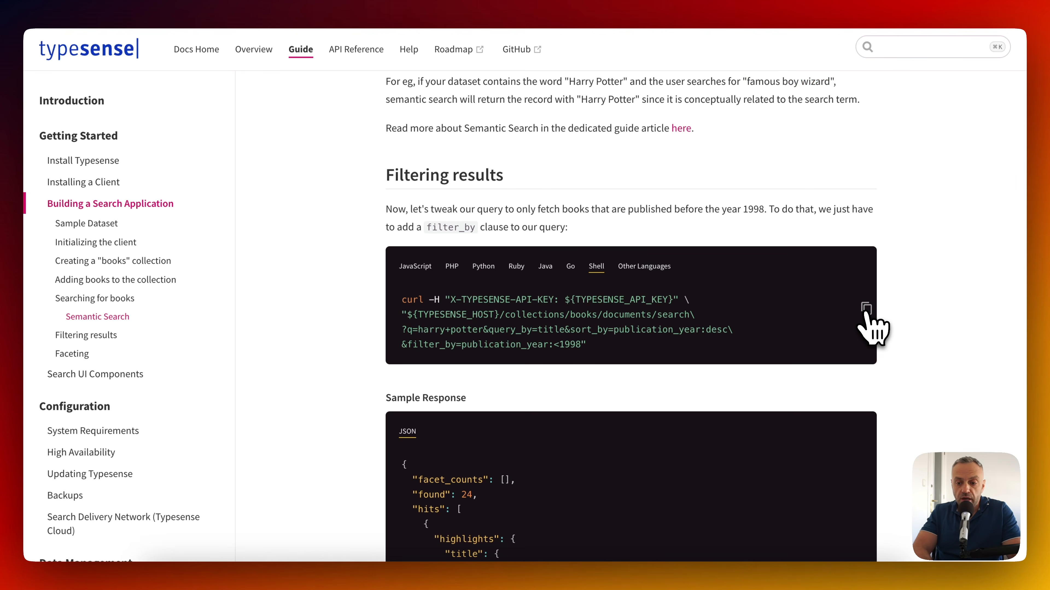
{"action": "key", "text": "super+Tab"}
Import the copied pre-1998 filtering curl as a new RapidAPI request.
{"action": "left_click", "coordinate": [116, 29]}
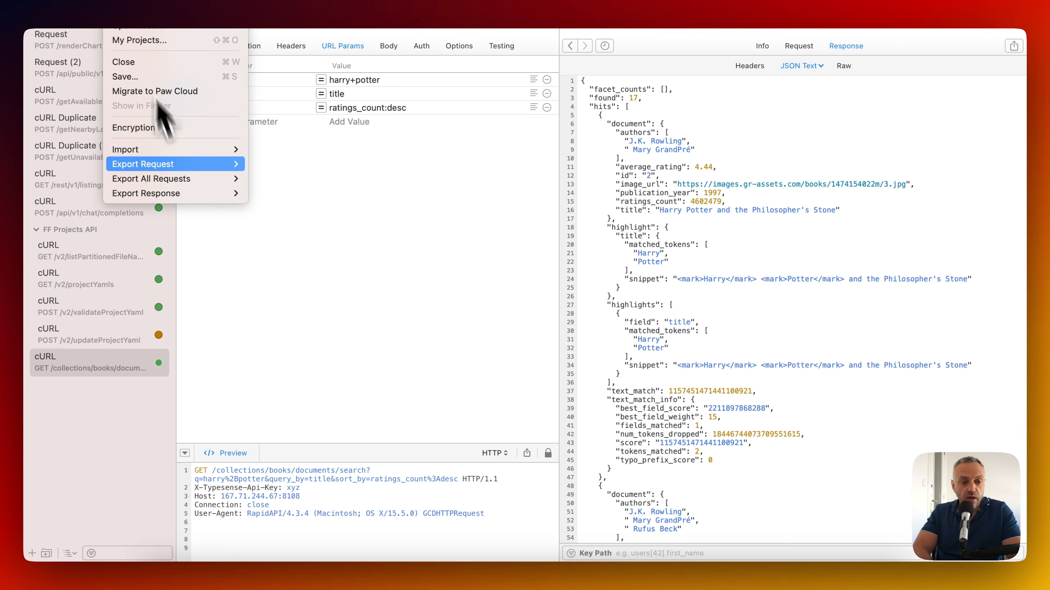
{"action": "mouse_move", "coordinate": [236, 150]}
{"action": "left_click", "coordinate": [289, 172]}
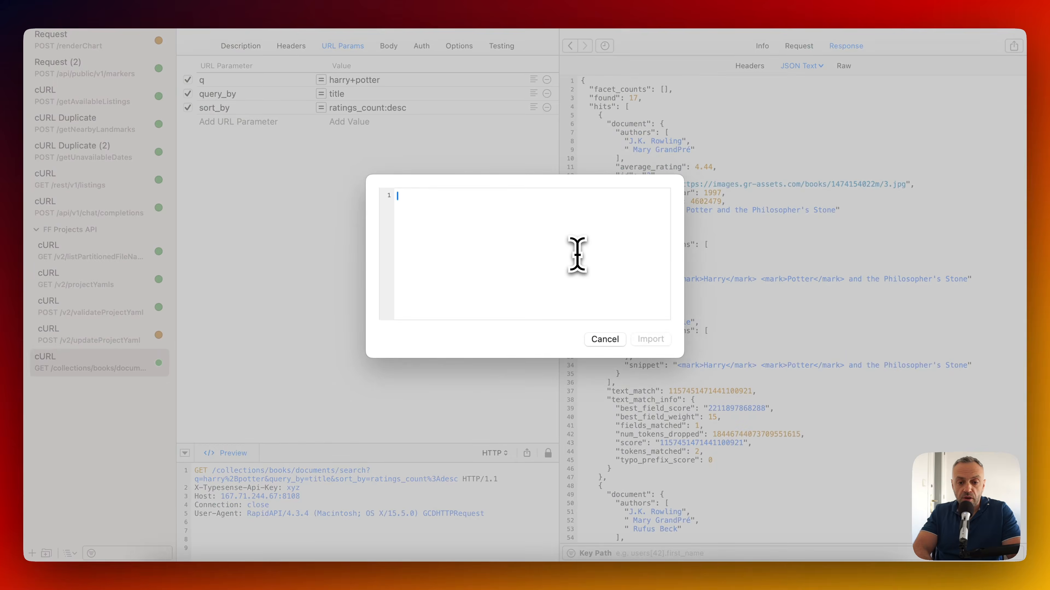
{"action": "key", "text": "super+v"}
{"action": "left_click", "coordinate": [651, 347]}
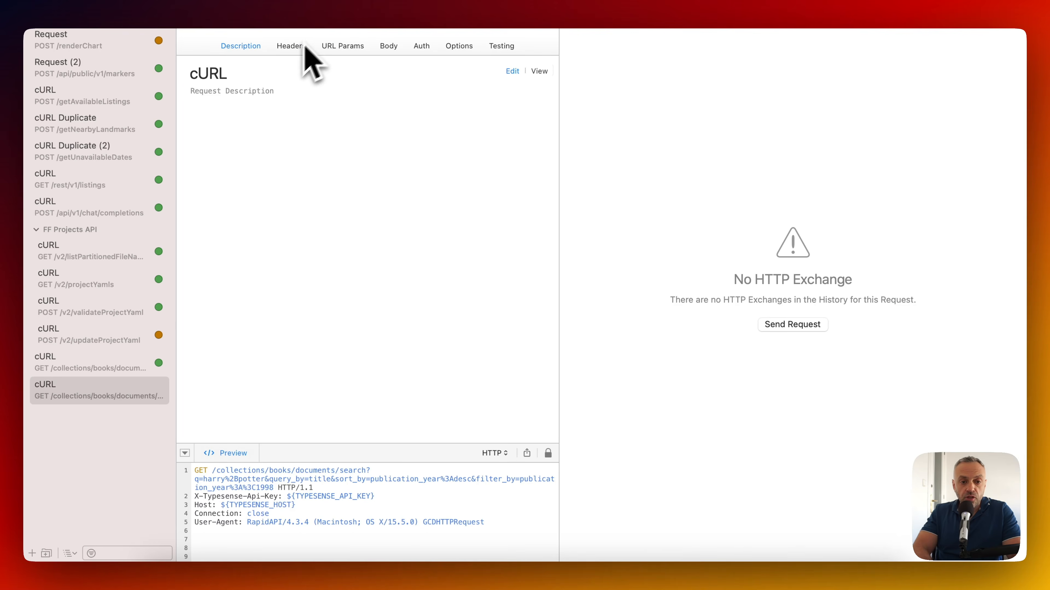
Replace the X-Typesense-Api-Key placeholder with the API key and check the URL parameters.
{"action": "left_click", "coordinate": [297, 46]}
{"action": "left_click_drag", "start_coordinate": [329, 79], "coordinate": [544, 78]}
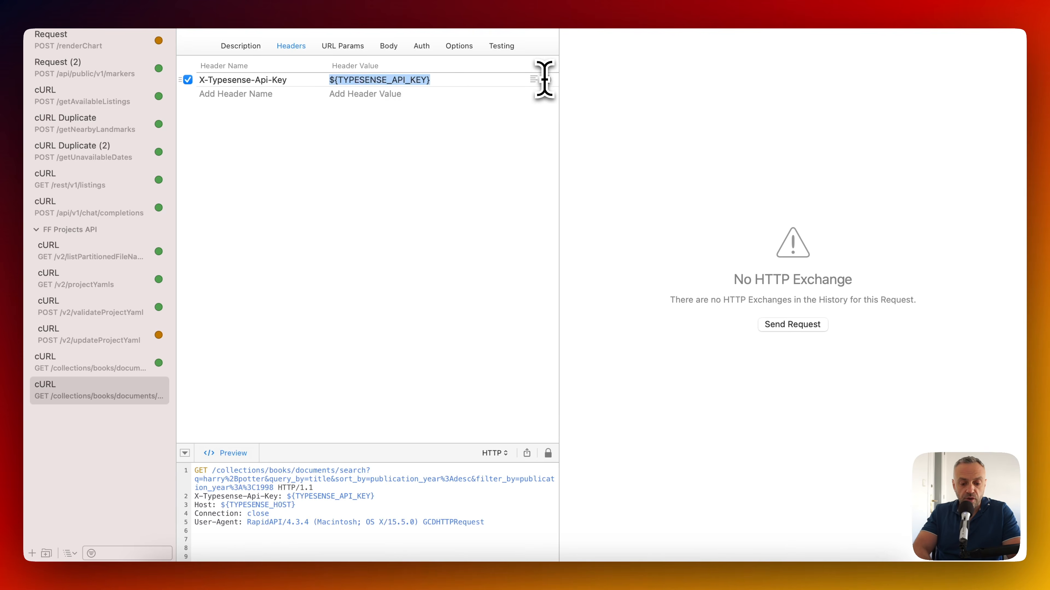
{"action": "type", "text": "cy"}
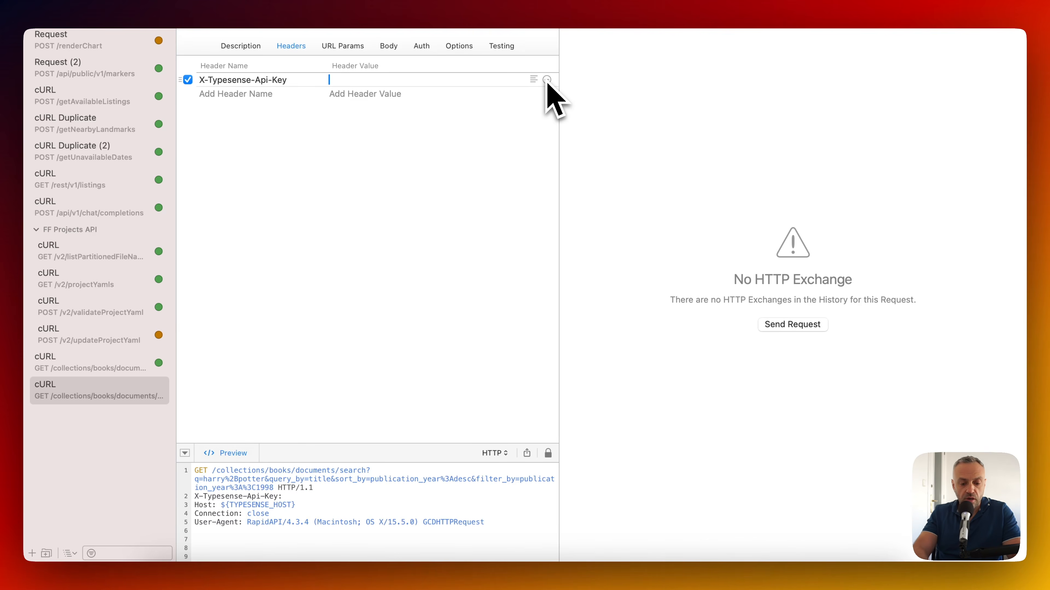
{"action": "type", "text": "xyz"}
{"action": "left_click", "coordinate": [349, 46]}
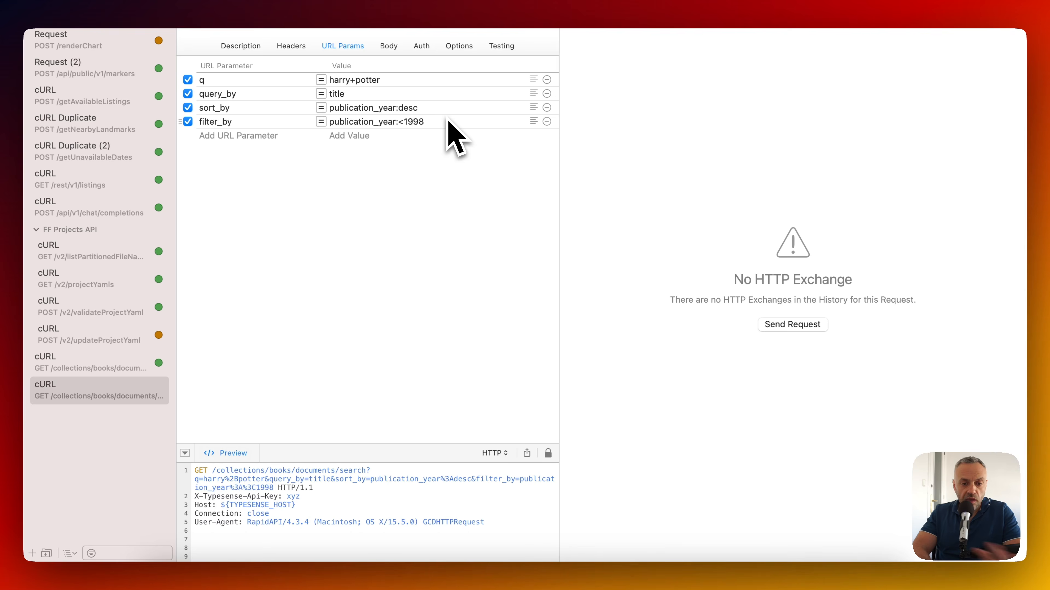
Get the server host from the dashboard, send the search, and show its 1-hit JSON response.
{"action": "key", "text": "super+Tab"}
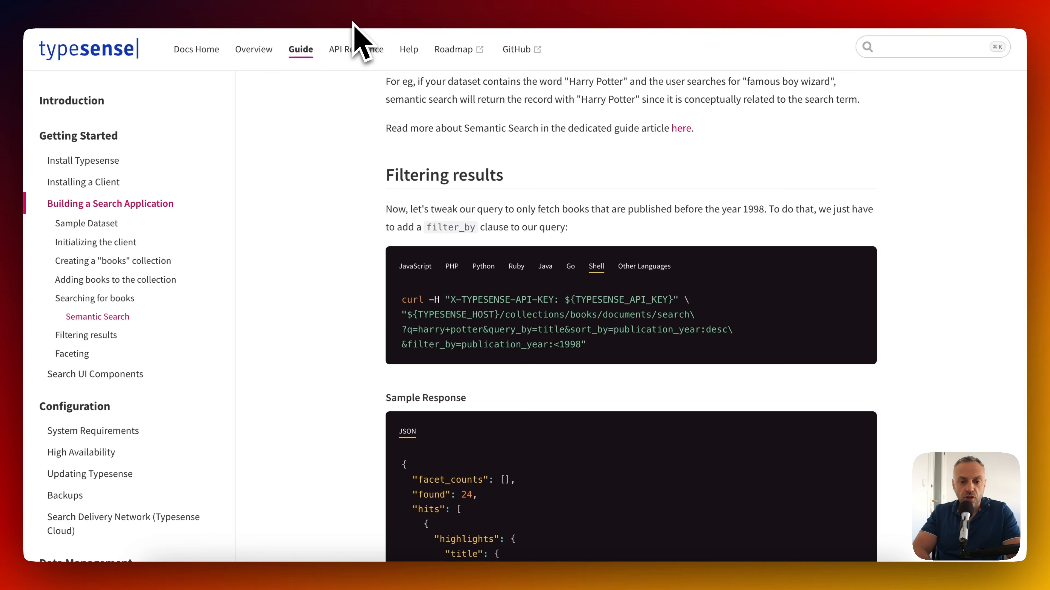
{"action": "left_click", "coordinate": [855, 2]}
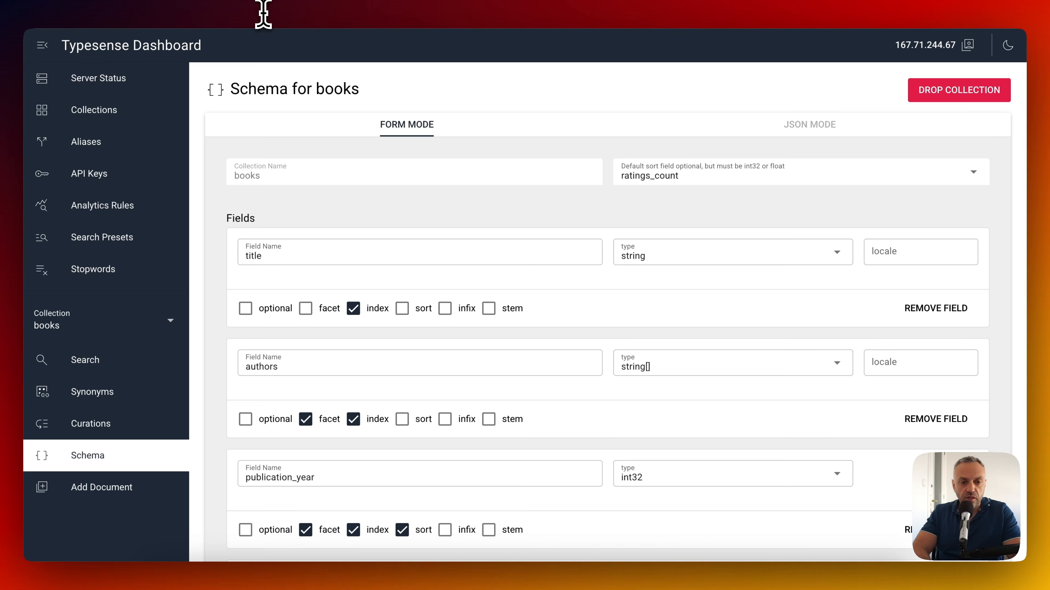
{"action": "key", "text": "super+Tab"}
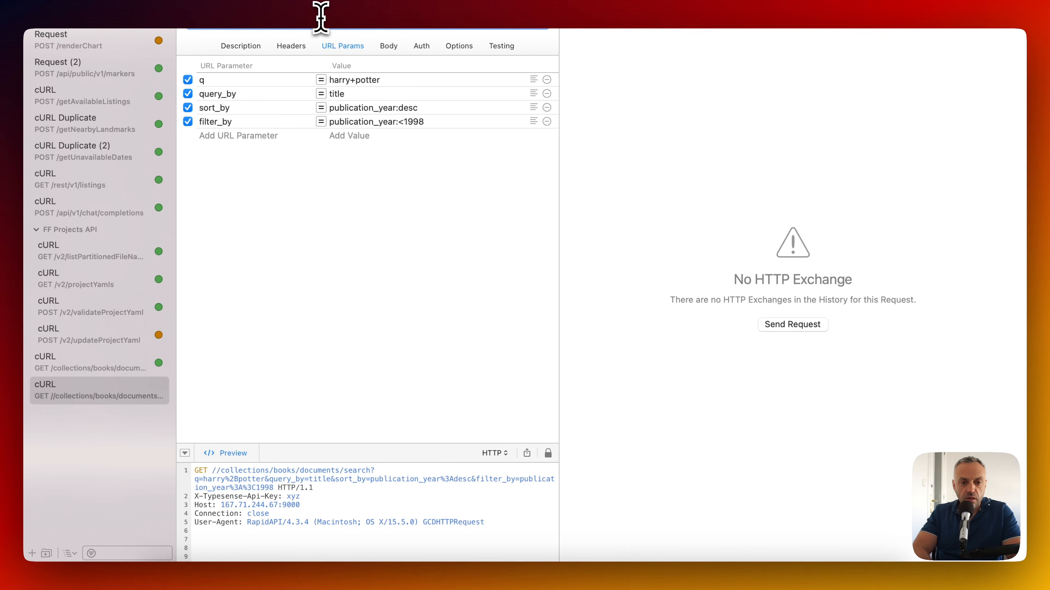
{"action": "key", "text": "super+r"}
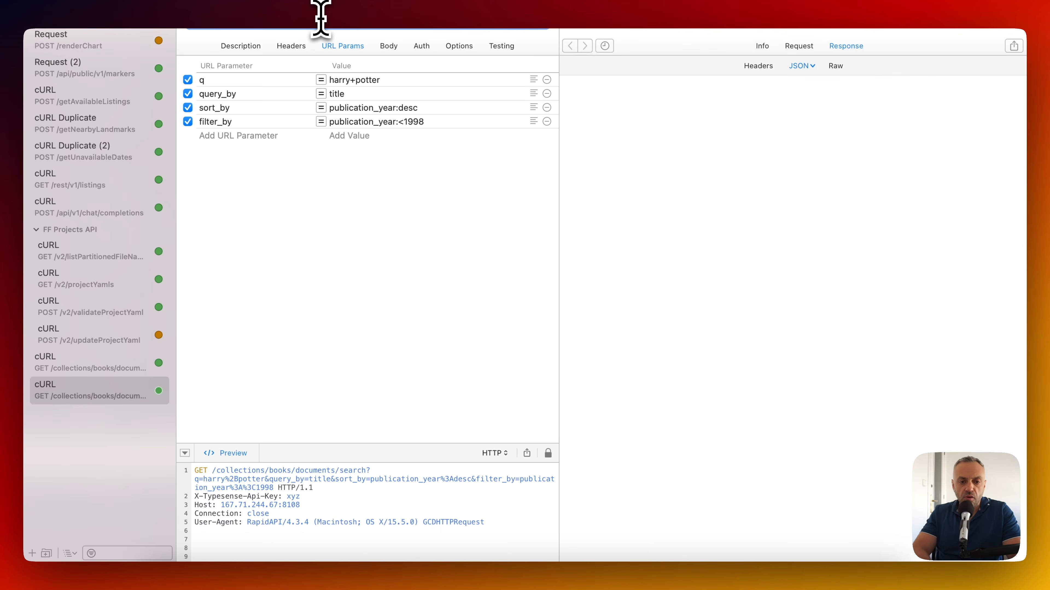
{"action": "left_click", "coordinate": [794, 98]}
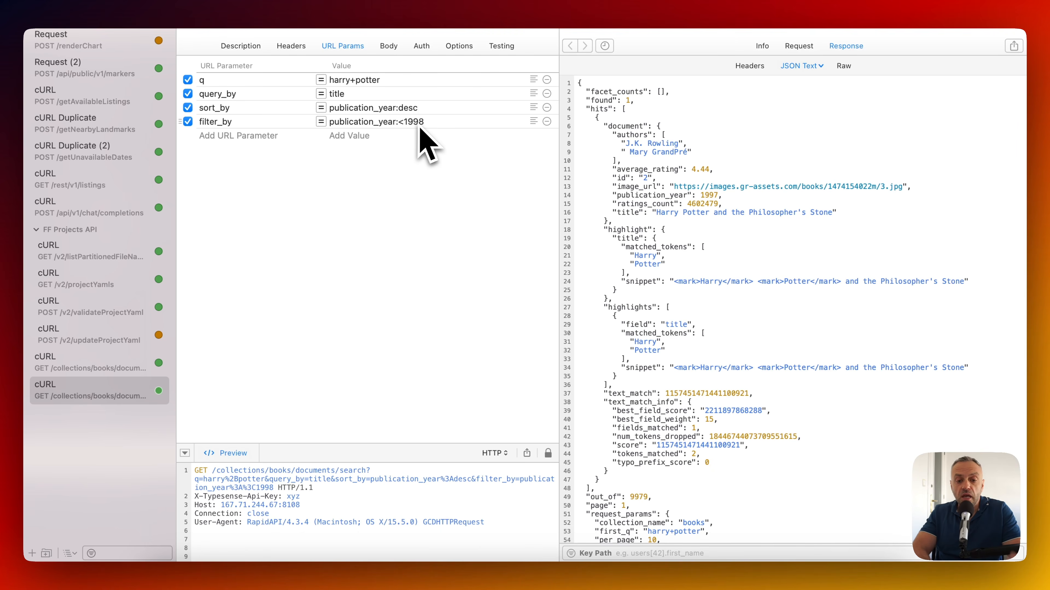
{"action": "scroll", "coordinate": [643, 217], "scroll_direction": "down", "scroll_amount": 5}
{"action": "scroll", "coordinate": [644, 217], "scroll_direction": "up", "scroll_amount": 2}
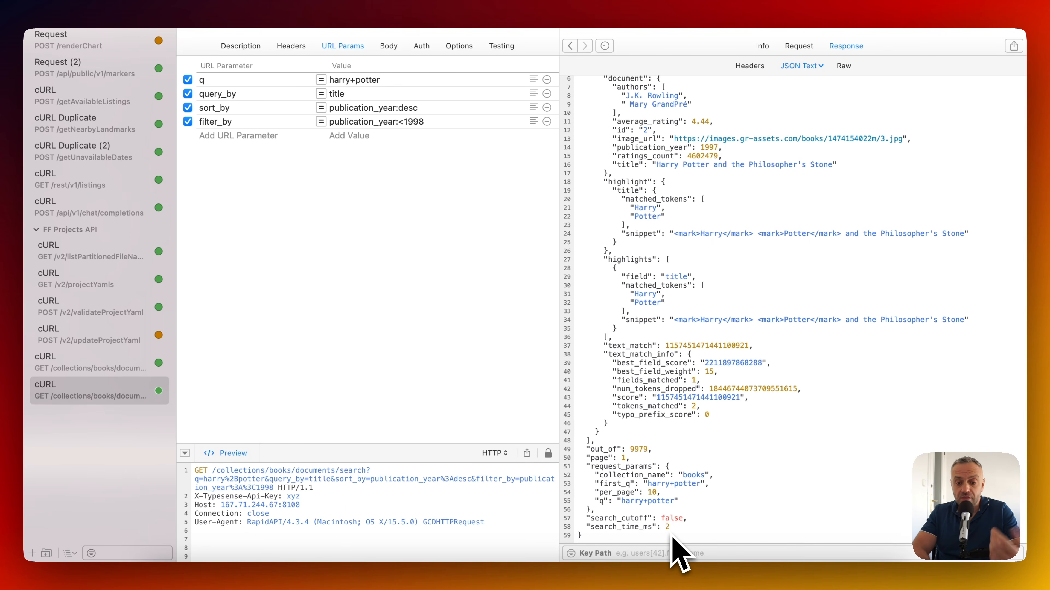
{"action": "scroll", "coordinate": [736, 243], "scroll_direction": "up", "scroll_amount": 3}
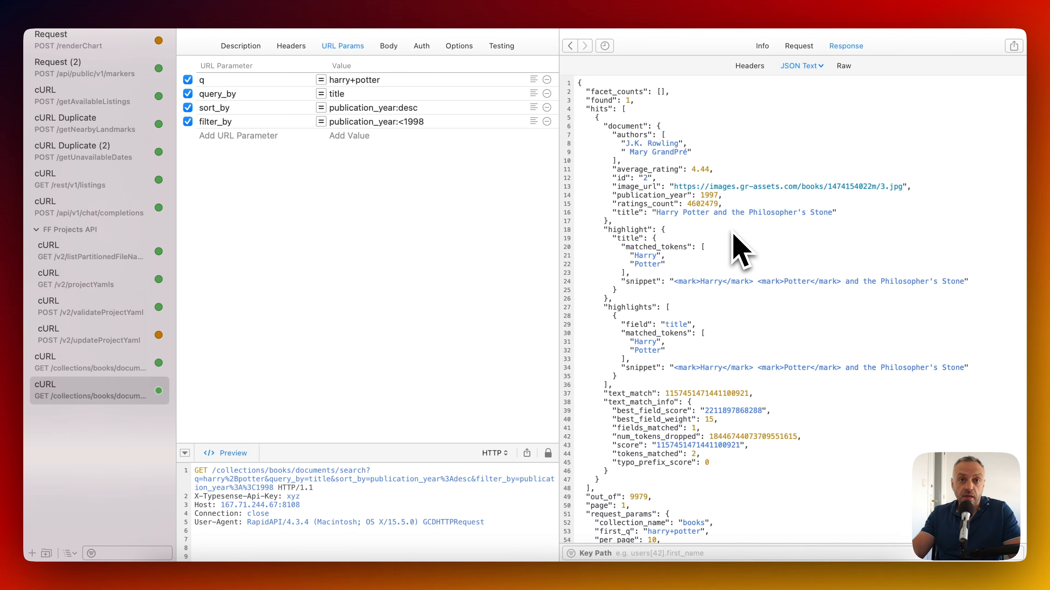
{"action": "scroll", "coordinate": [736, 251], "scroll_direction": "down", "scroll_amount": 3}
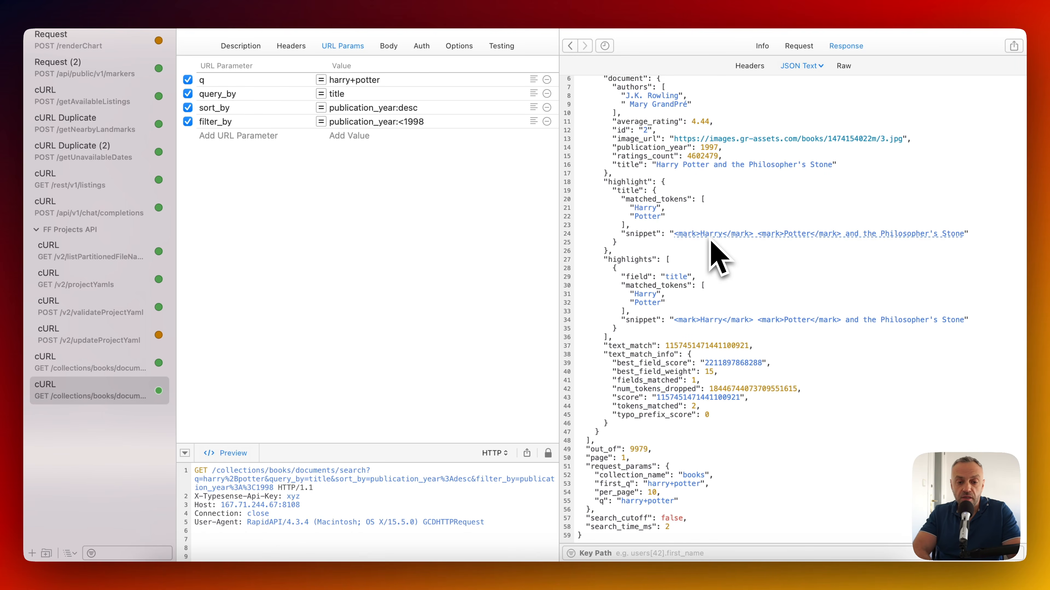
{"action": "key", "text": "super+r"}
{"action": "scroll", "coordinate": [710, 241], "scroll_direction": "down", "scroll_amount": 5}
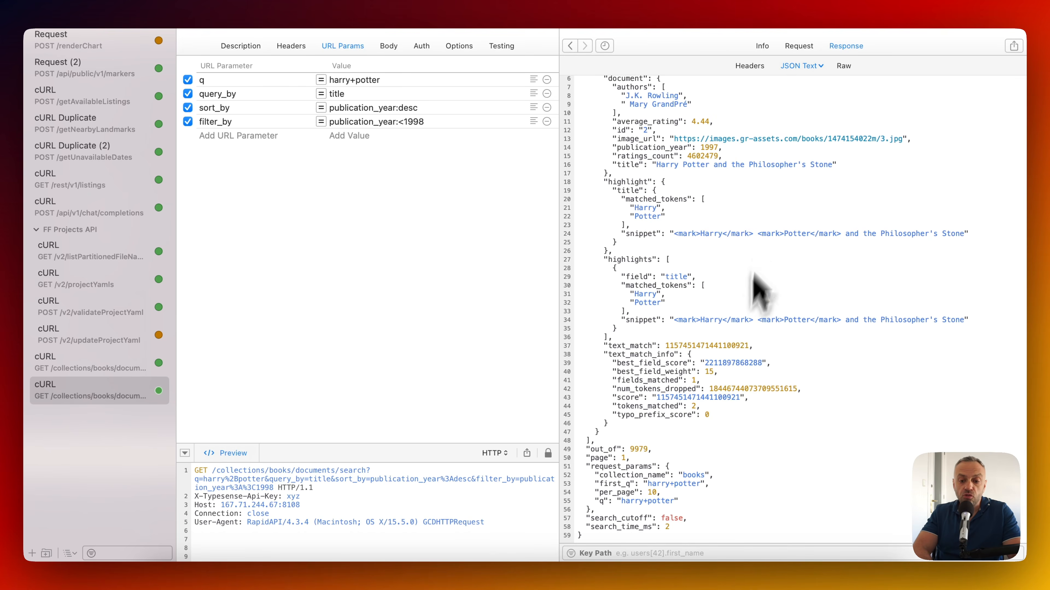
Change the filter year from 1998 to 1999, rerun the search, and review its 3 hits.
{"action": "left_click_drag", "start_coordinate": [403, 122], "coordinate": [440, 123]}
{"action": "left_click", "coordinate": [440, 123]}
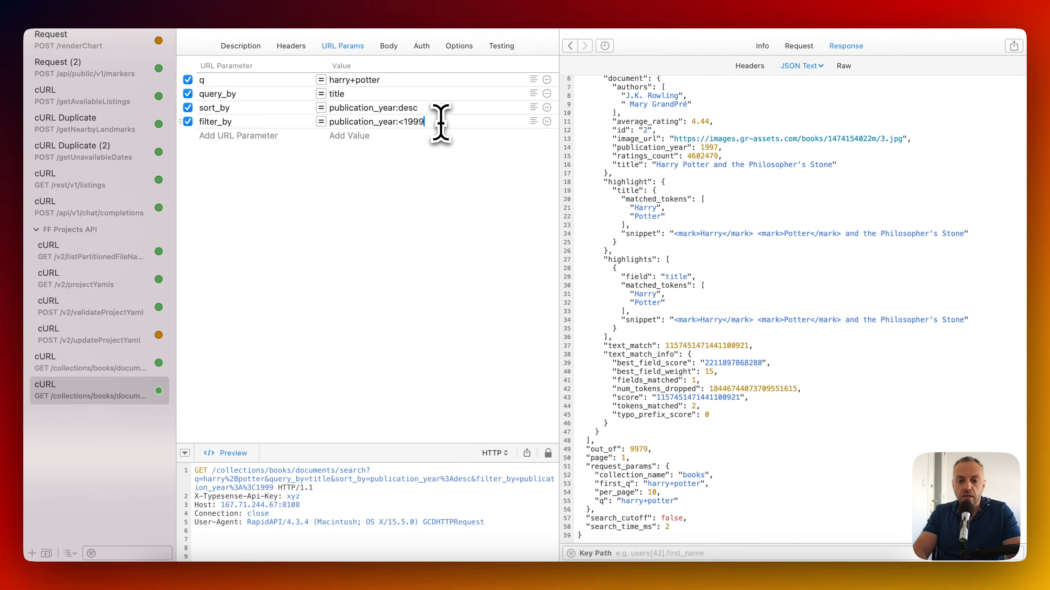
{"action": "key", "text": "super+r"}
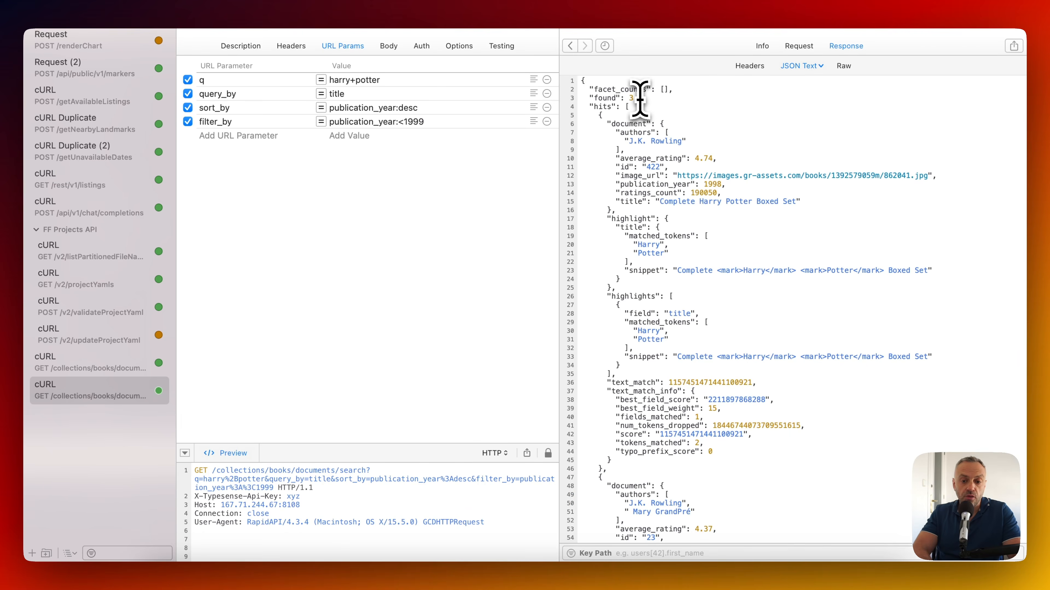
{"action": "scroll", "coordinate": [639, 98], "scroll_direction": "down", "scroll_amount": 20}
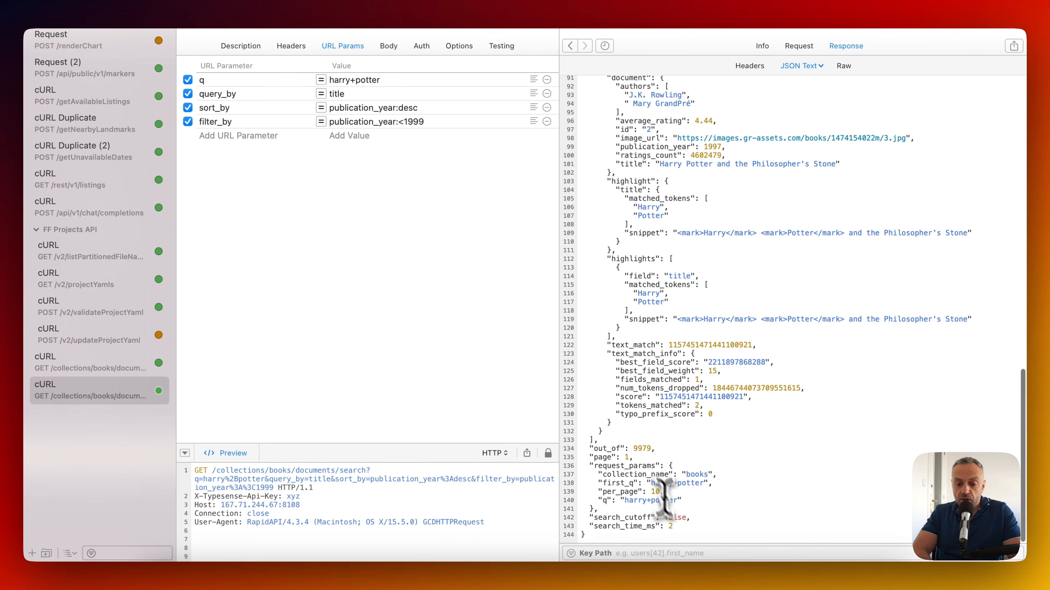
{"action": "scroll", "coordinate": [736, 248], "scroll_direction": "up", "scroll_amount": 20}
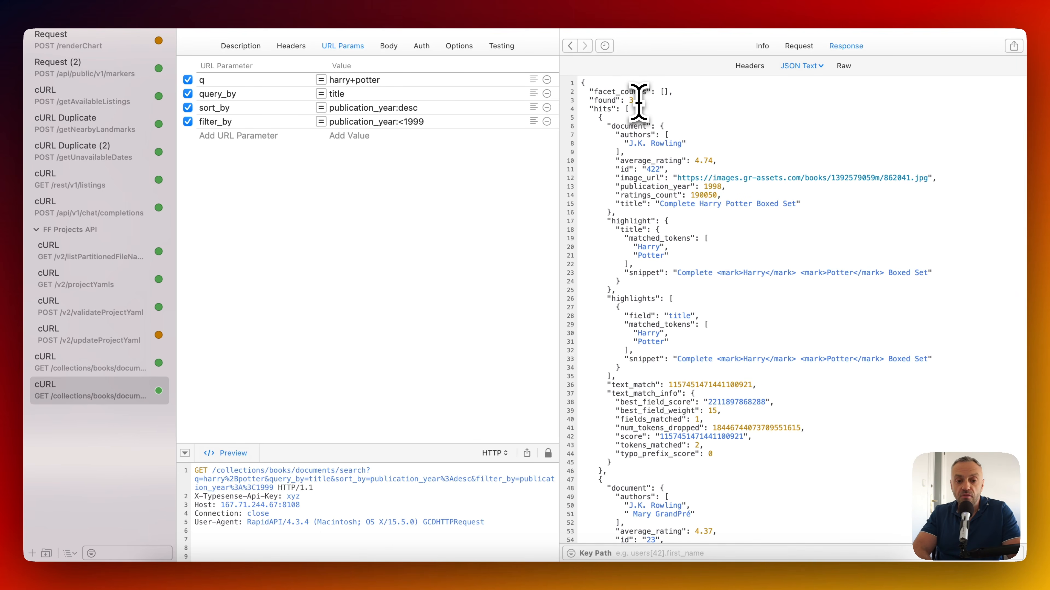
{"action": "key", "text": "super+Tab"}
Copy the Faceting section's curl command for the misspelled 'experyment' search.
{"action": "scroll", "coordinate": [340, 347], "scroll_direction": "down", "scroll_amount": 10}
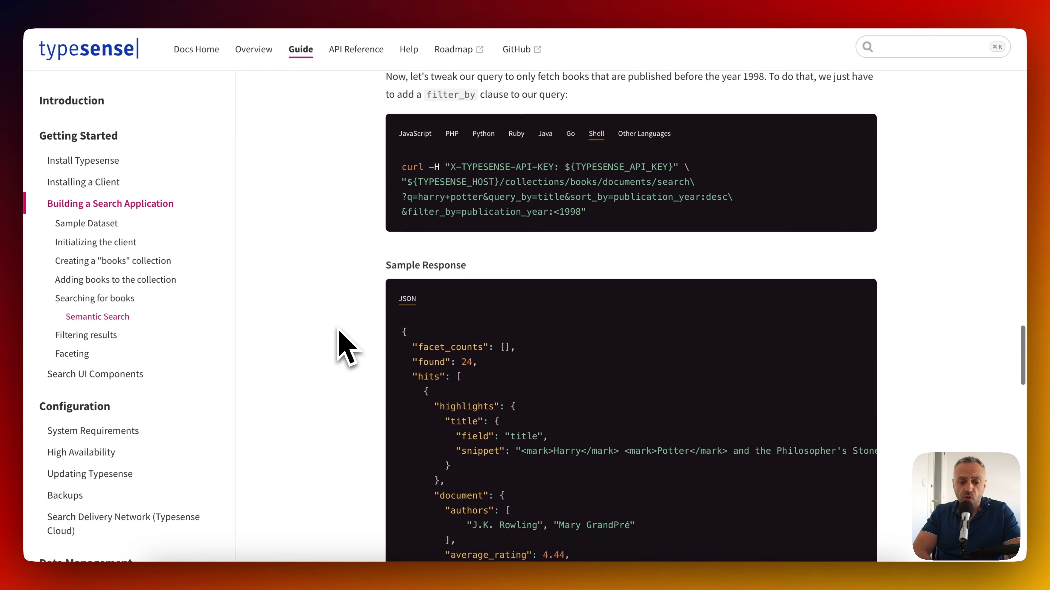
{"action": "scroll", "coordinate": [341, 347], "scroll_direction": "down", "scroll_amount": 2}
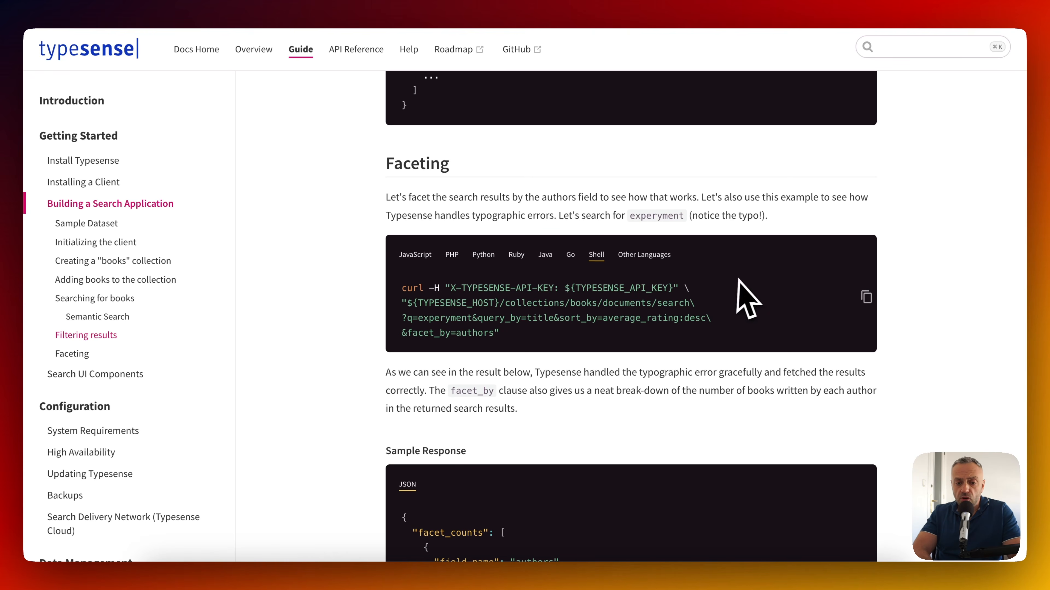
{"action": "left_click", "coordinate": [866, 296]}
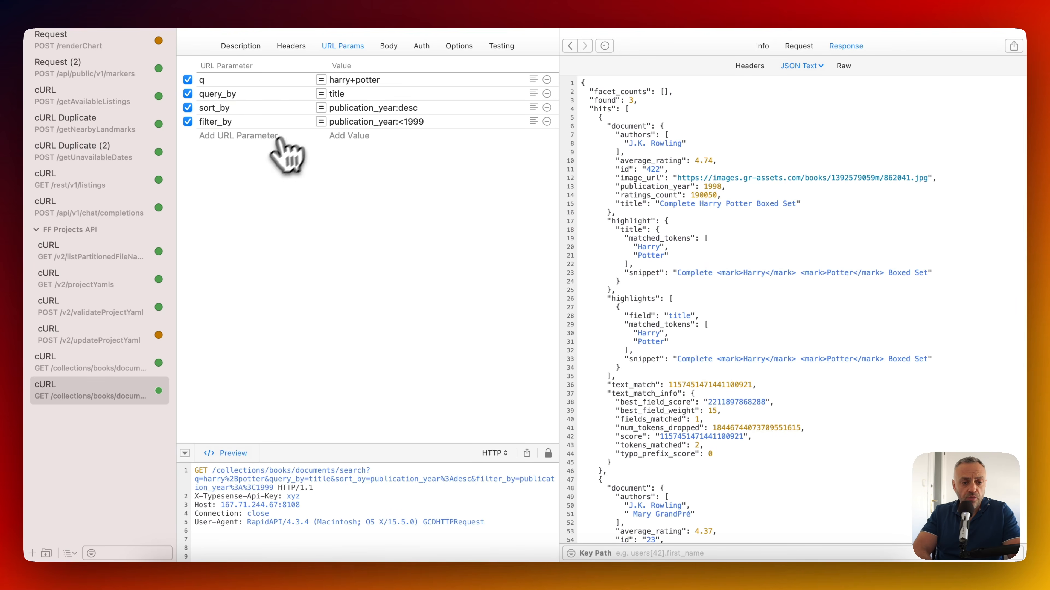
Import the copied faceting curl command into RapidAPI as a new request from text.
{"action": "left_click", "coordinate": [155, 2]}
{"action": "mouse_move", "coordinate": [173, 150]}
{"action": "left_click", "coordinate": [280, 167]}
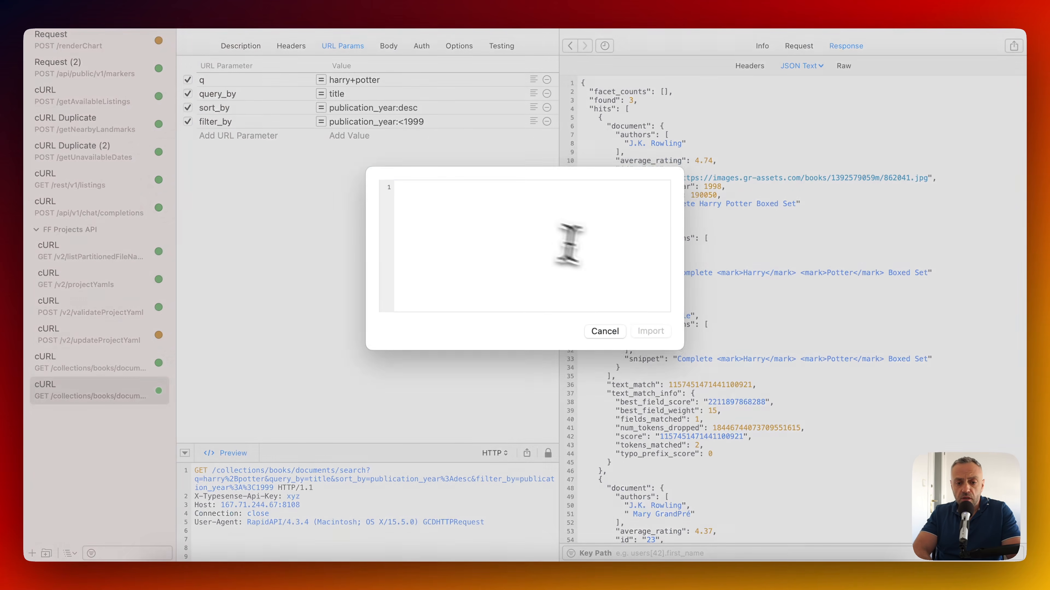
{"action": "key", "text": "super+v"}
{"action": "left_click", "coordinate": [653, 339]}
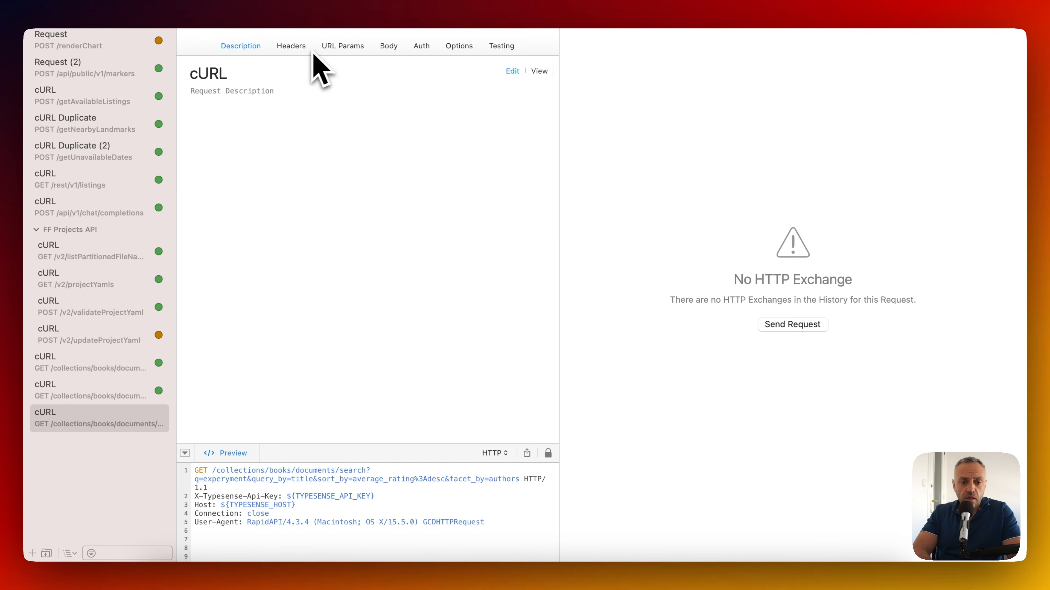
Replace the X-Typesense-Api-Key placeholder with the API key.
{"action": "left_click", "coordinate": [304, 48]}
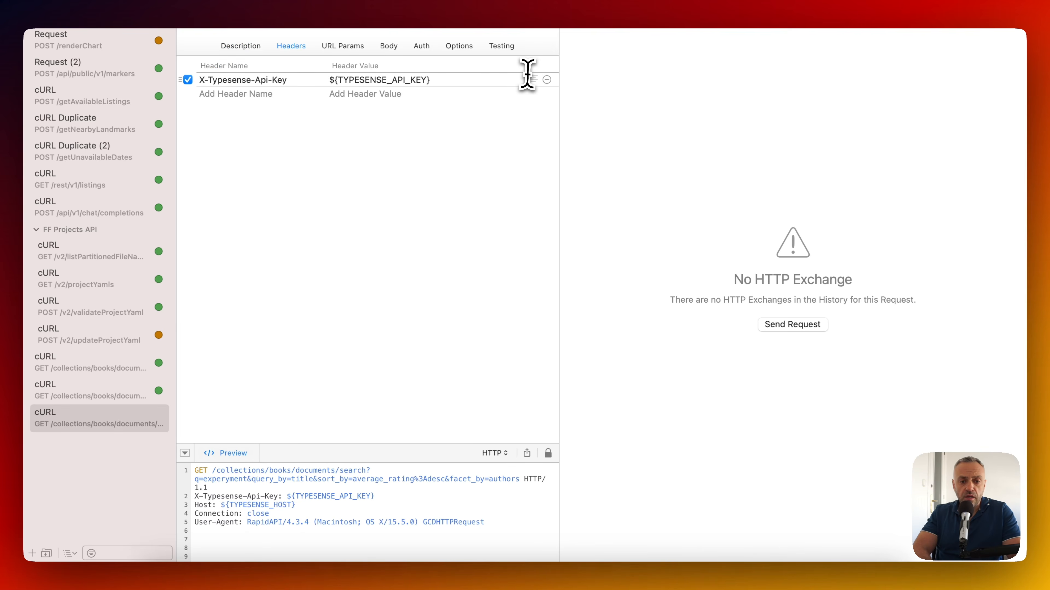
{"action": "double_click", "coordinate": [487, 80]}
{"action": "type", "text": "xyz"}
{"action": "left_click", "coordinate": [361, 197]}
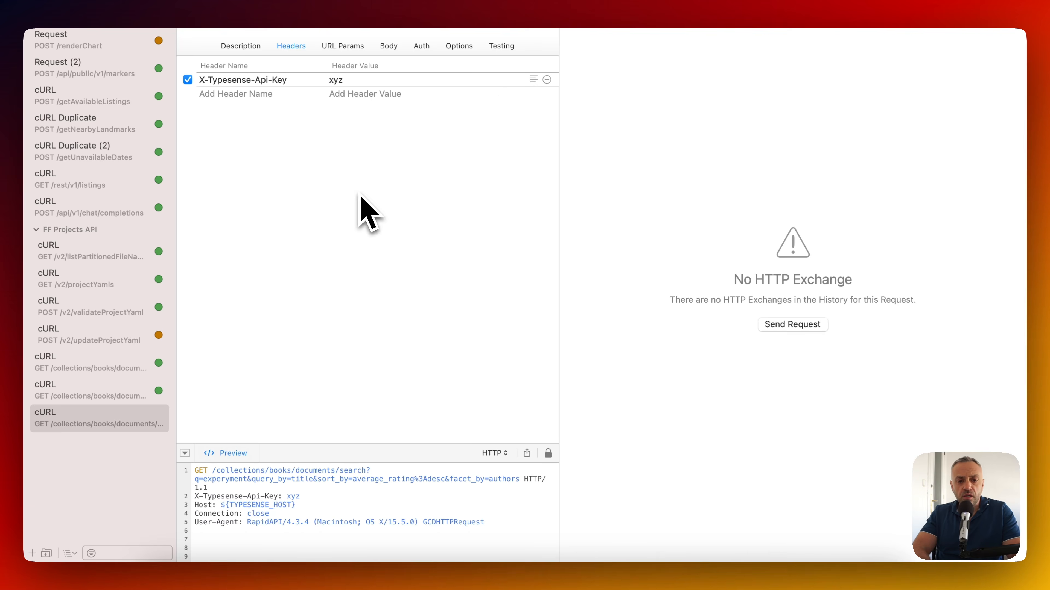
Fix the request URL, send the faceting search, and show the response as JSON text.
{"action": "key", "text": "super+Tab"}
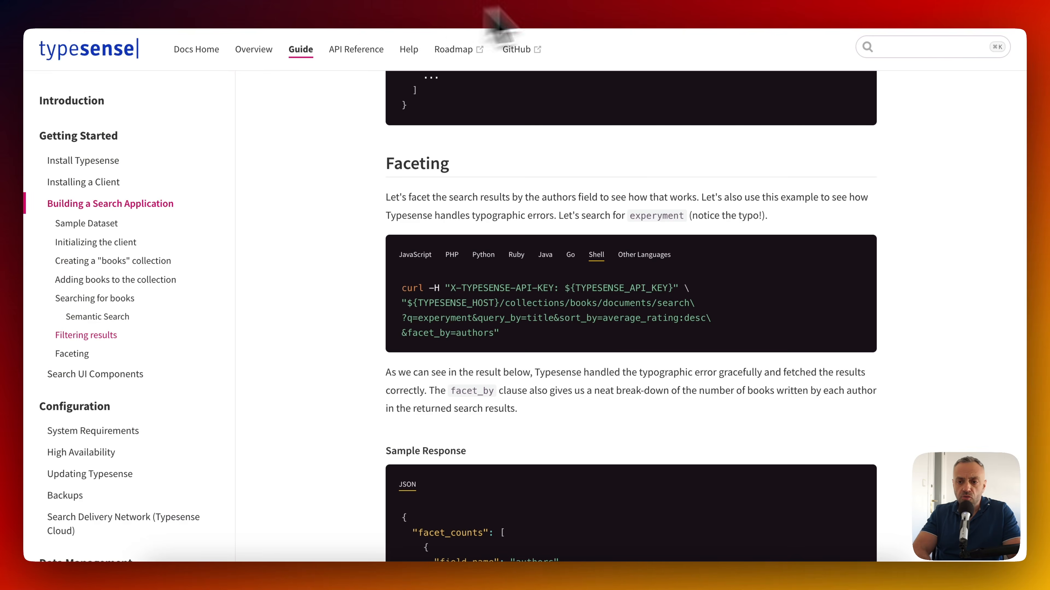
{"action": "key", "text": "super+Tab"}
{"action": "key", "text": "BackSpace"}
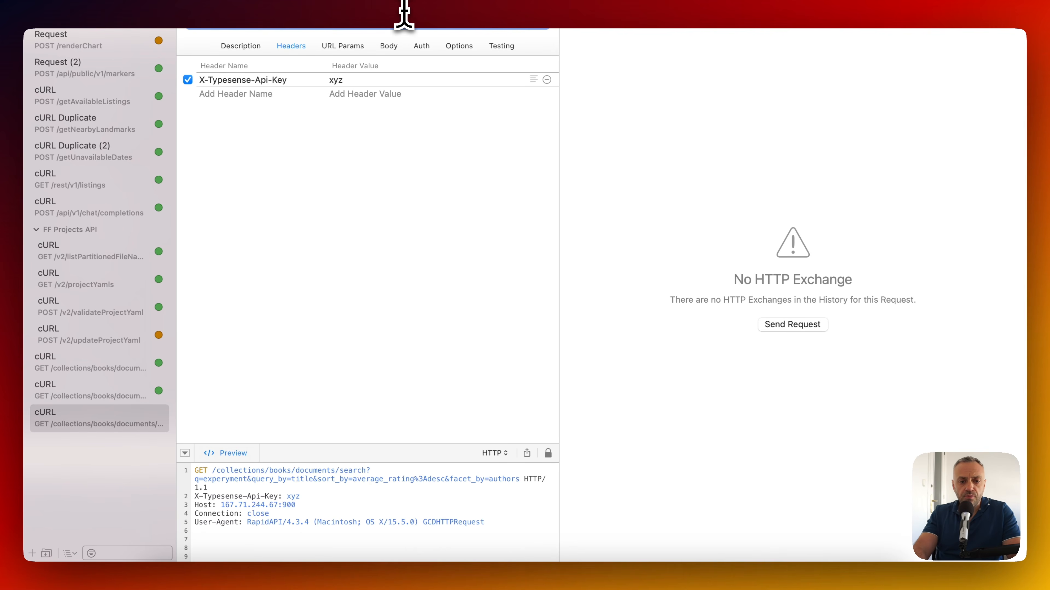
{"action": "key", "text": "super+r"}
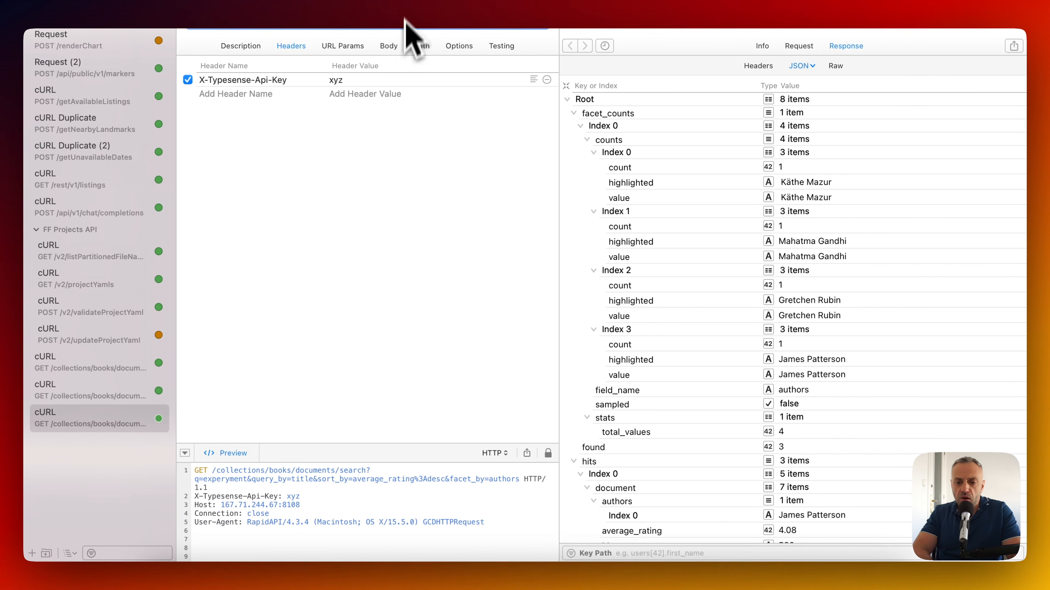
{"action": "left_click", "coordinate": [806, 66]}
{"action": "left_click", "coordinate": [817, 79]}
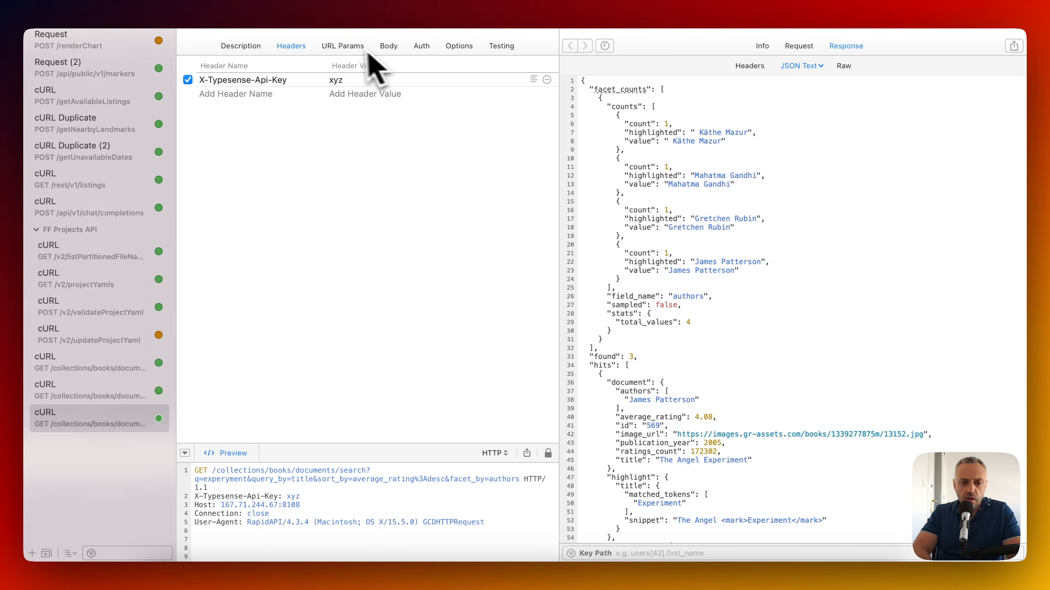
Review the URL parameters and the 3 hits with their 4 author facet counts.
{"action": "left_click", "coordinate": [343, 46]}
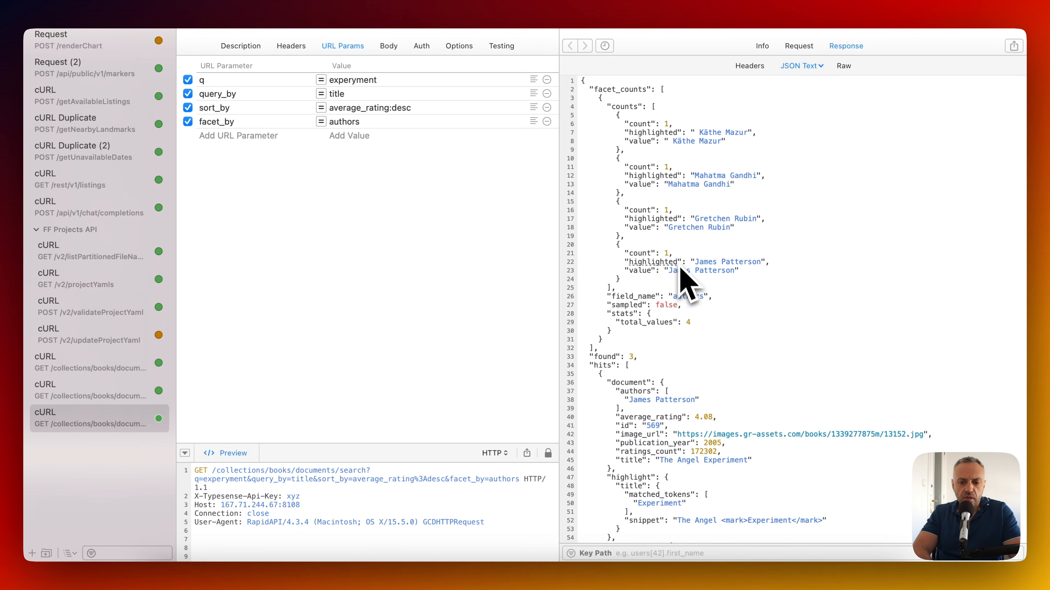
{"action": "scroll", "coordinate": [684, 351], "scroll_direction": "down", "scroll_amount": 5}
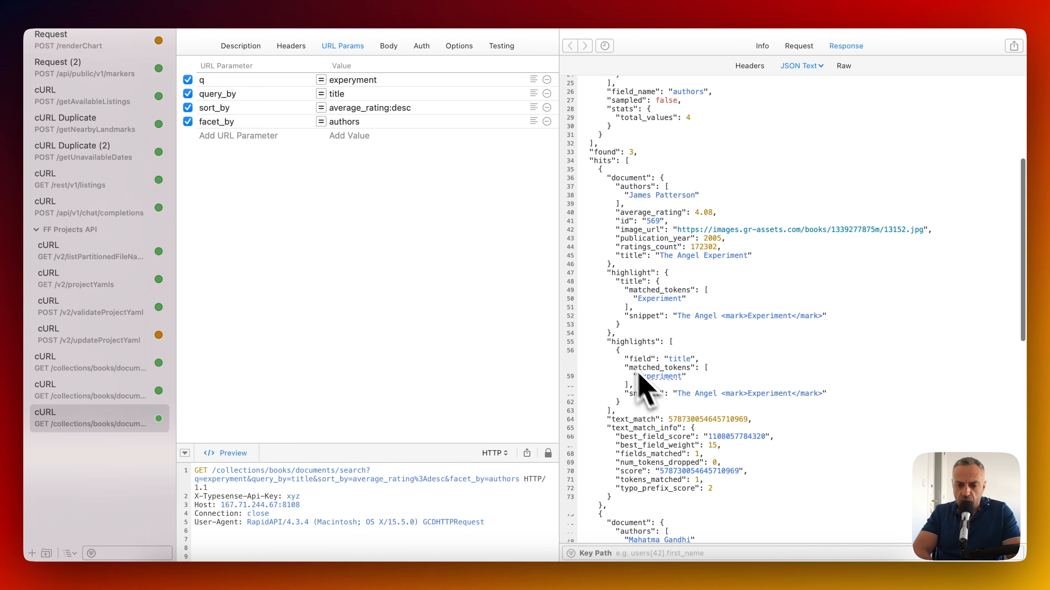
{"action": "scroll", "coordinate": [724, 268], "scroll_direction": "up", "scroll_amount": 5}
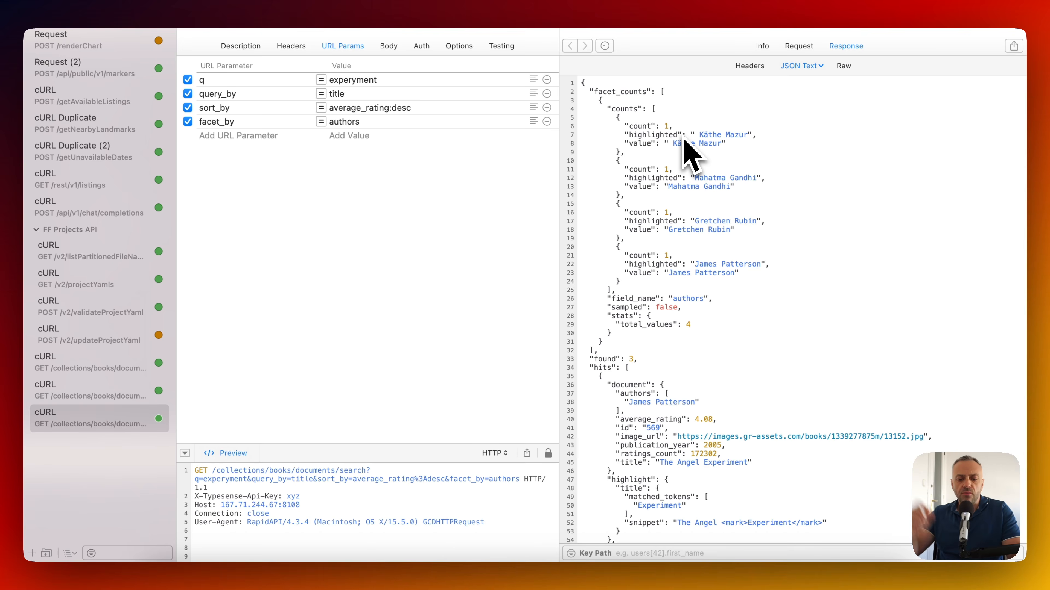
{"action": "key", "text": "super+Tab"}
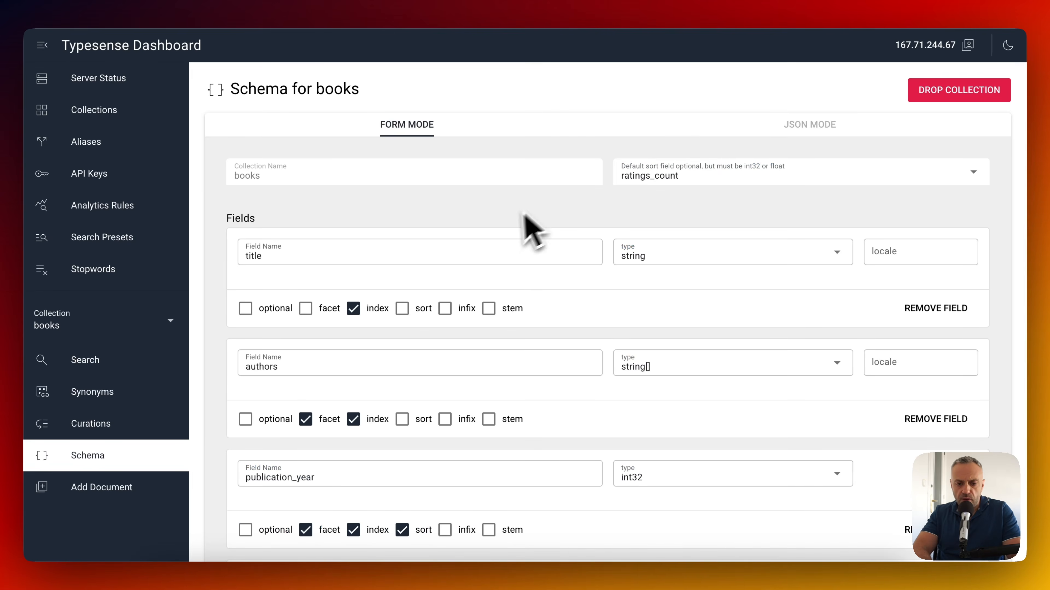
Read the Typesense Faceting section and its Sample Response down to the end of the guide.
{"action": "left_click", "coordinate": [301, 1]}
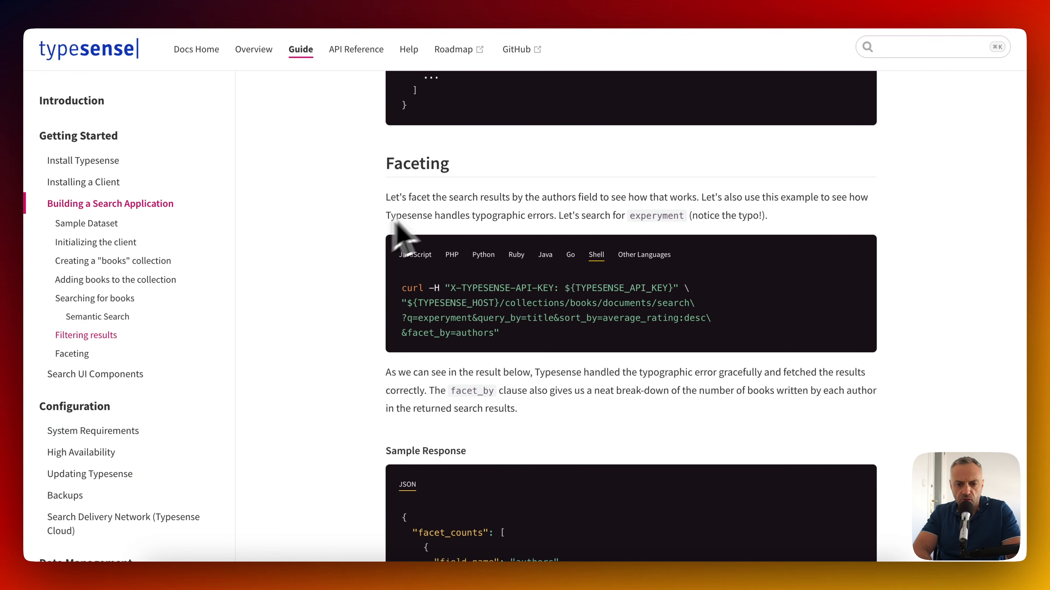
{"action": "scroll", "coordinate": [397, 397], "scroll_direction": "down", "scroll_amount": 3}
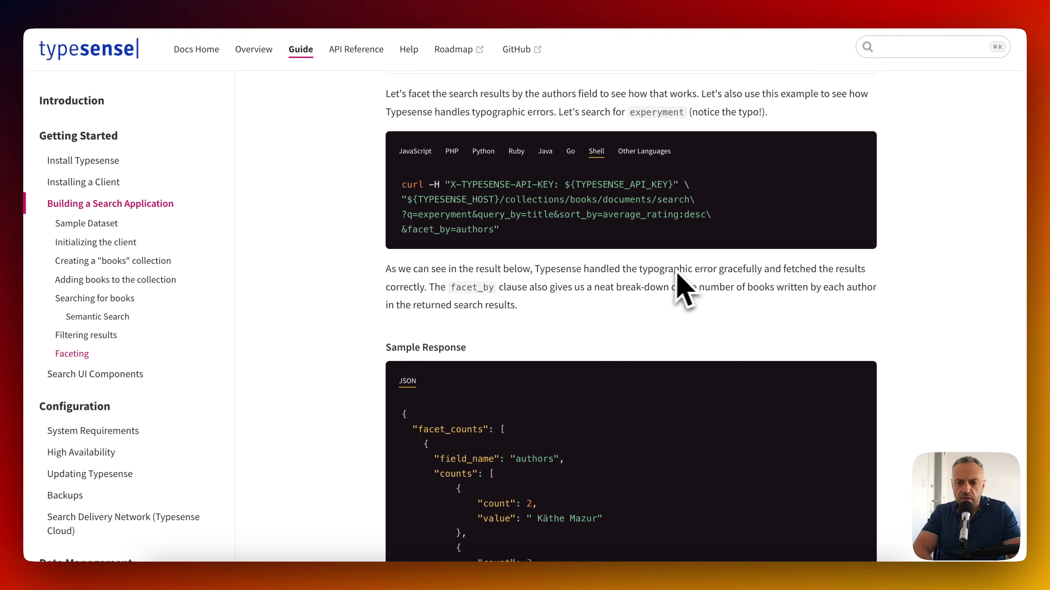
{"action": "scroll", "coordinate": [702, 277], "scroll_direction": "up", "scroll_amount": 2}
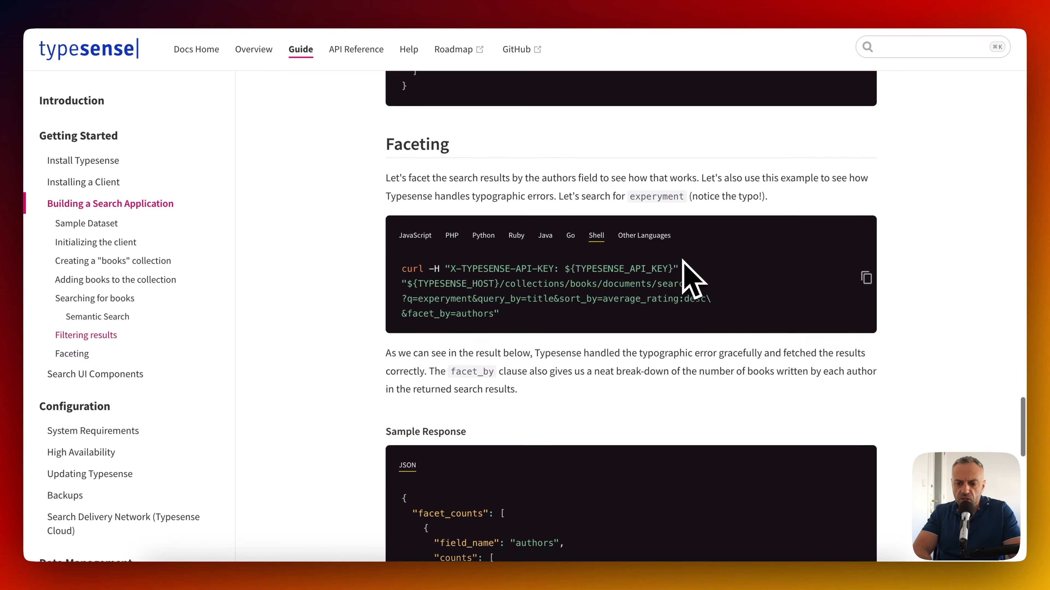
{"action": "scroll", "coordinate": [688, 275], "scroll_direction": "down", "scroll_amount": 1}
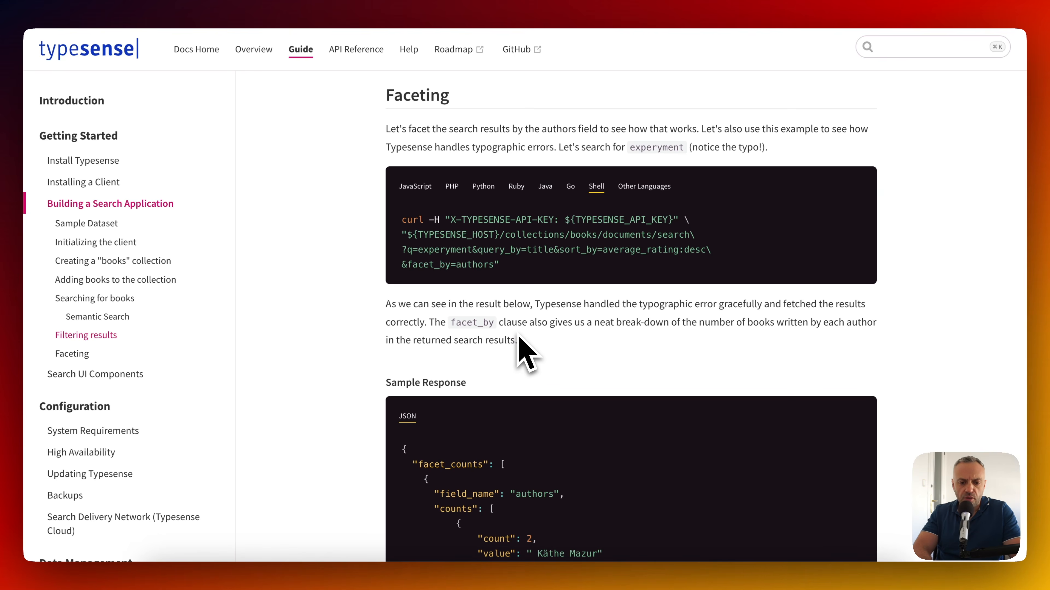
{"action": "scroll", "coordinate": [397, 366], "scroll_direction": "down", "scroll_amount": 7}
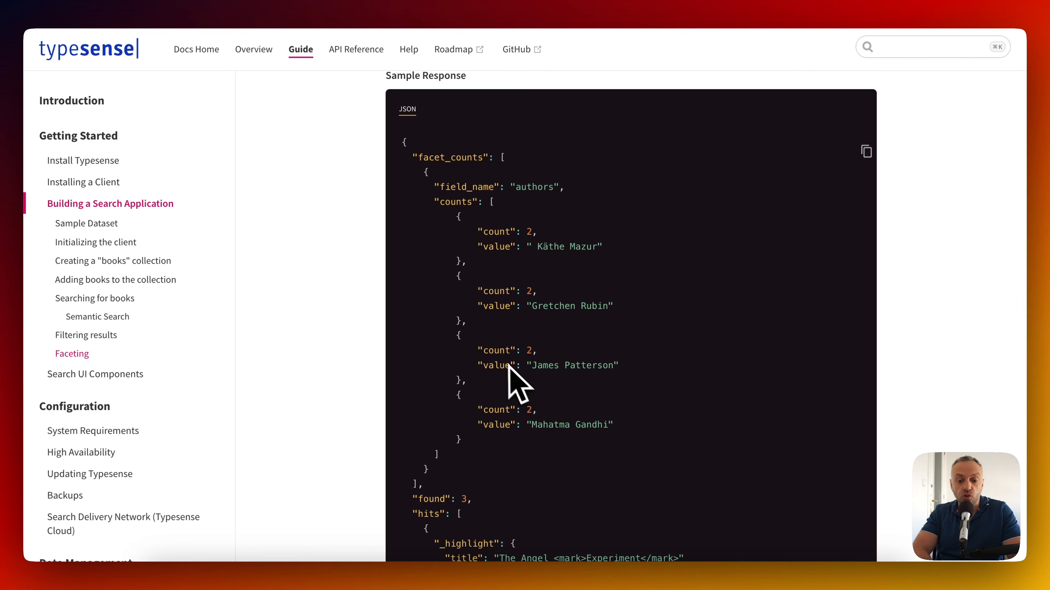
{"action": "scroll", "coordinate": [512, 368], "scroll_direction": "down", "scroll_amount": 10}
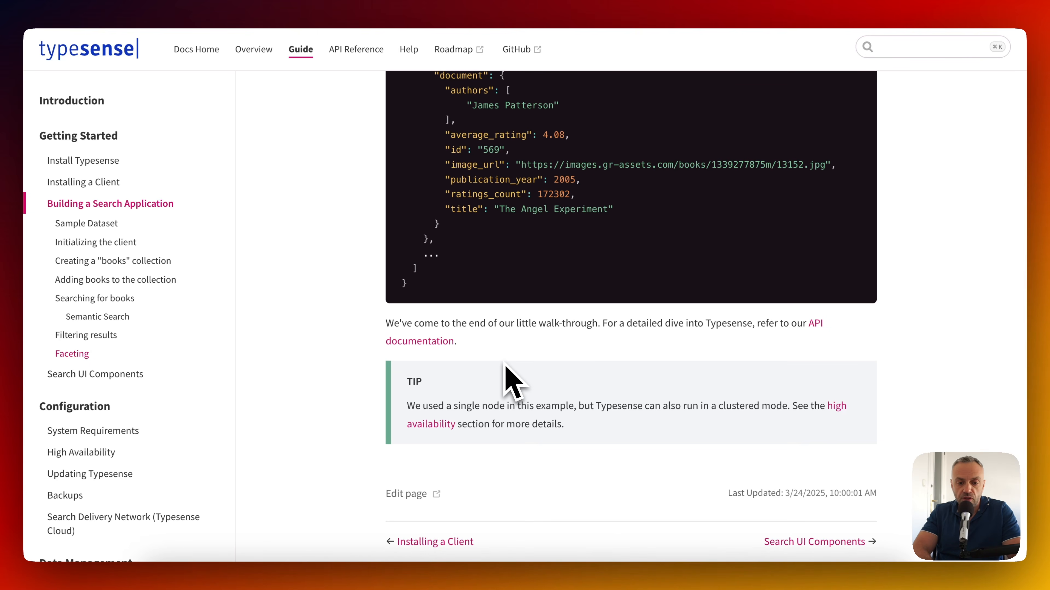
{"action": "scroll", "coordinate": [475, 348], "scroll_direction": "down", "scroll_amount": 1}
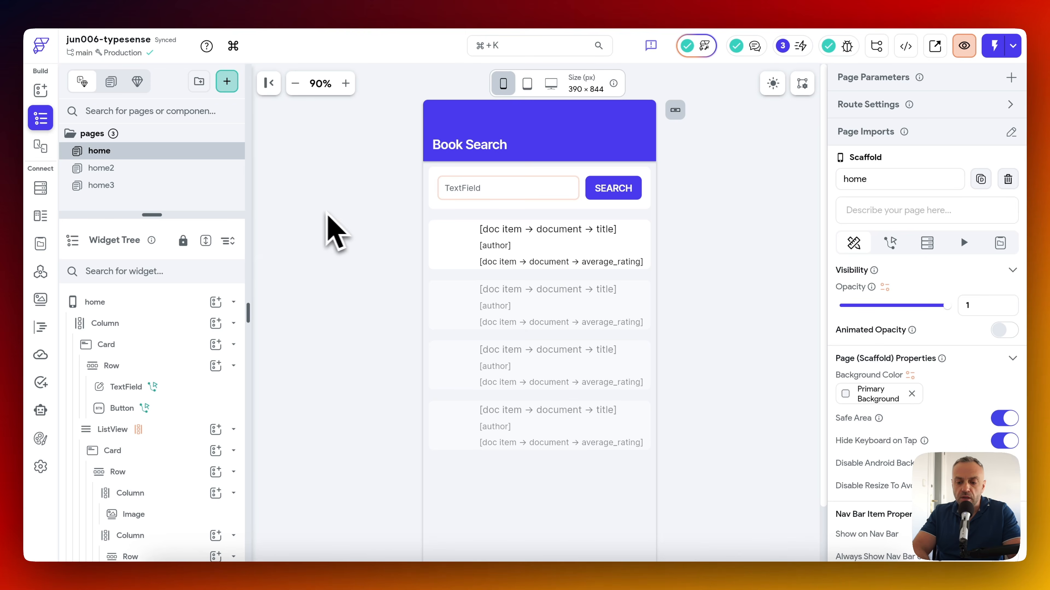
Run the 'harry' book search on the simulator app's search page.
{"action": "left_click", "coordinate": [815, 585]}
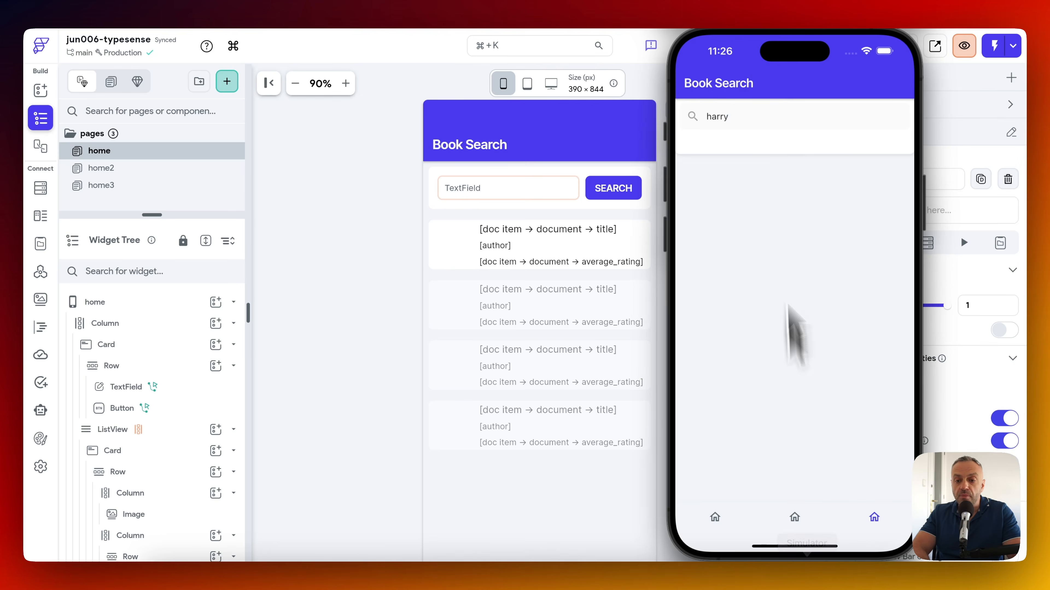
{"action": "left_click", "coordinate": [715, 521]}
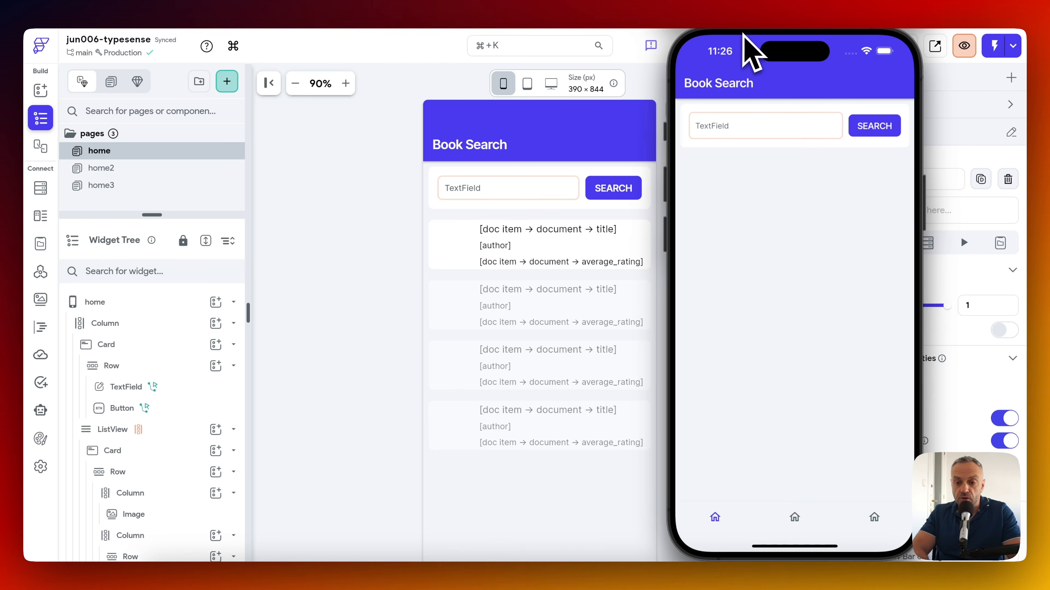
{"action": "left_click_drag", "start_coordinate": [808, 46], "coordinate": [673, 41]}
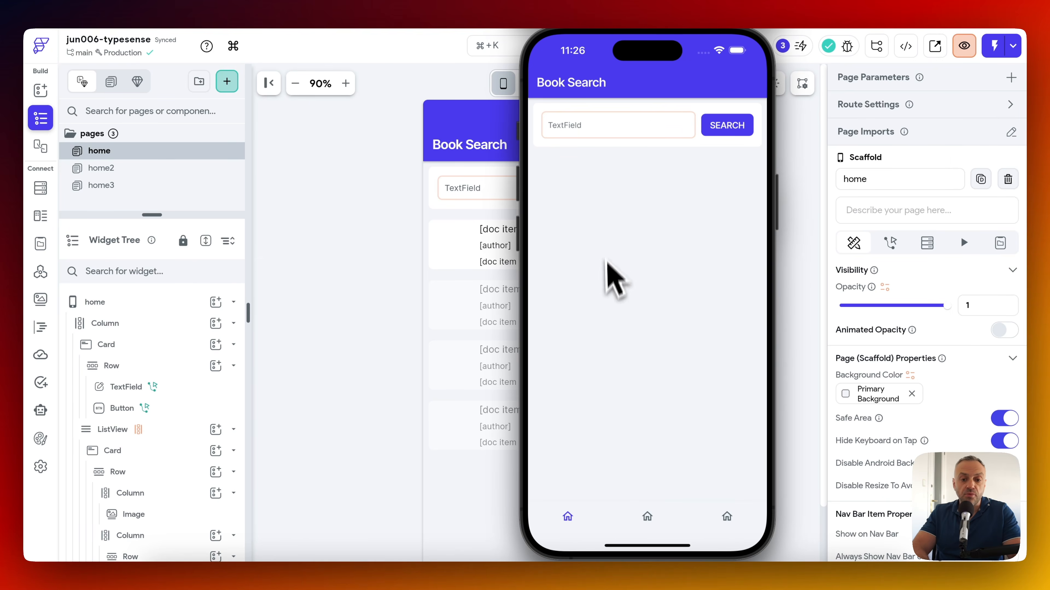
{"action": "left_click", "coordinate": [626, 131]}
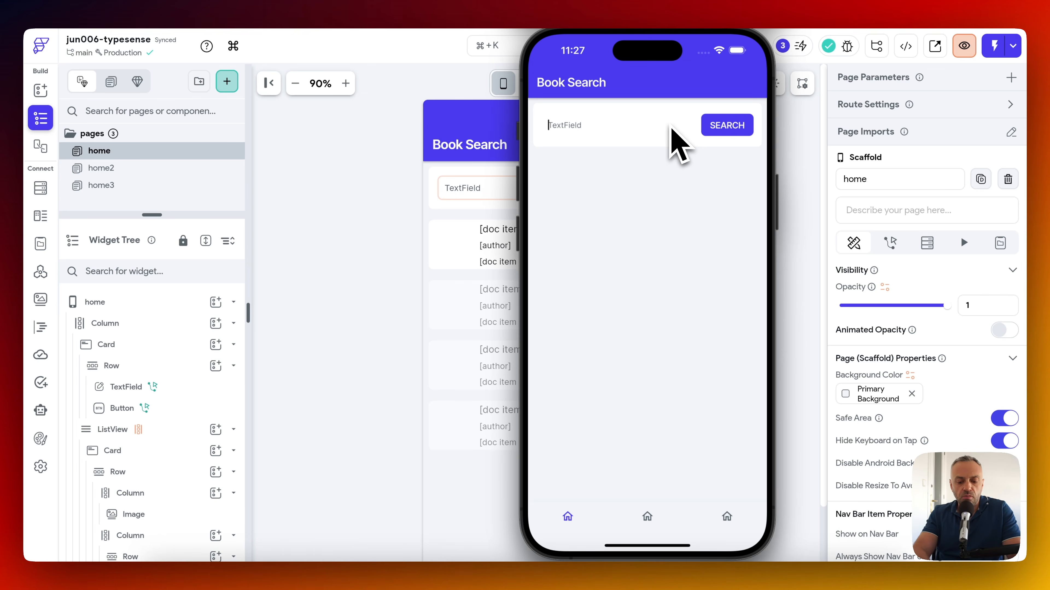
{"action": "left_click", "coordinate": [726, 131]}
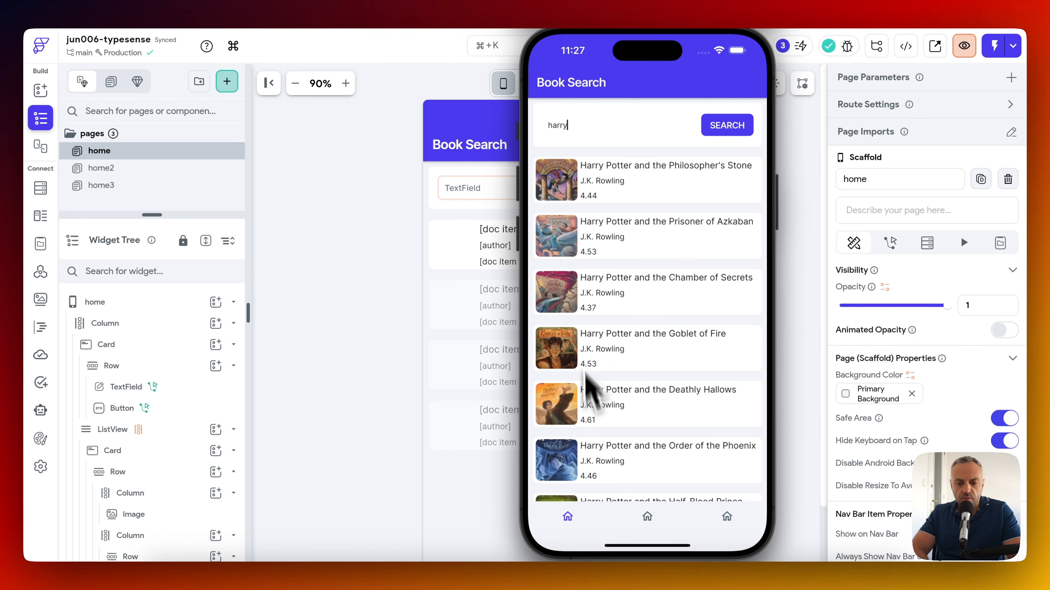
Scroll the Harry Potter results and rerun the harry search, then go to the second home page.
{"action": "left_click_drag", "start_coordinate": [615, 363], "coordinate": [642, 118]}
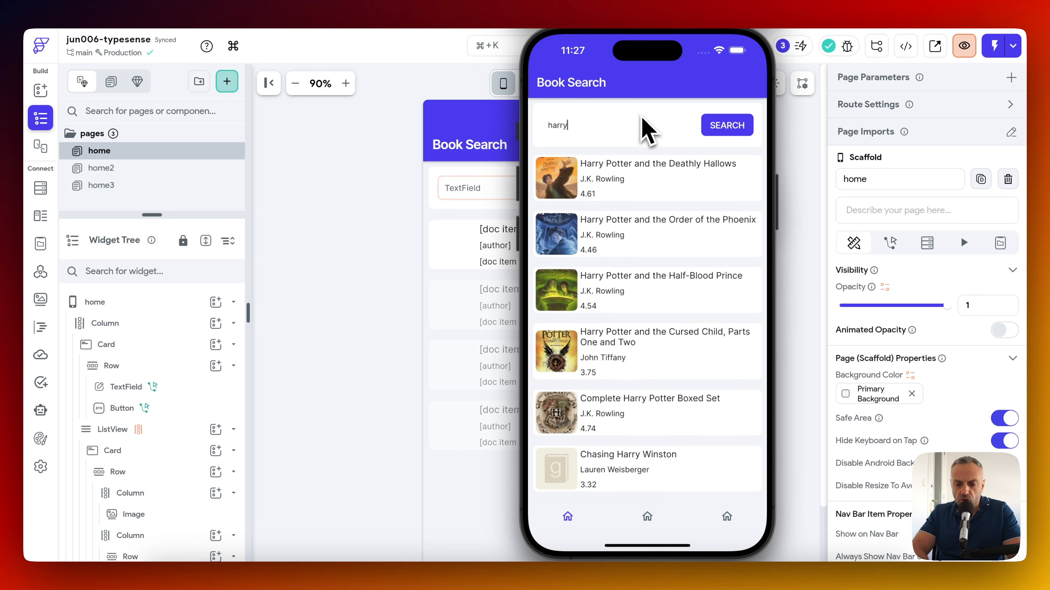
{"action": "left_click_drag", "start_coordinate": [633, 390], "coordinate": [644, 513]}
{"action": "scroll", "coordinate": [670, 289], "scroll_direction": "down", "scroll_amount": 2}
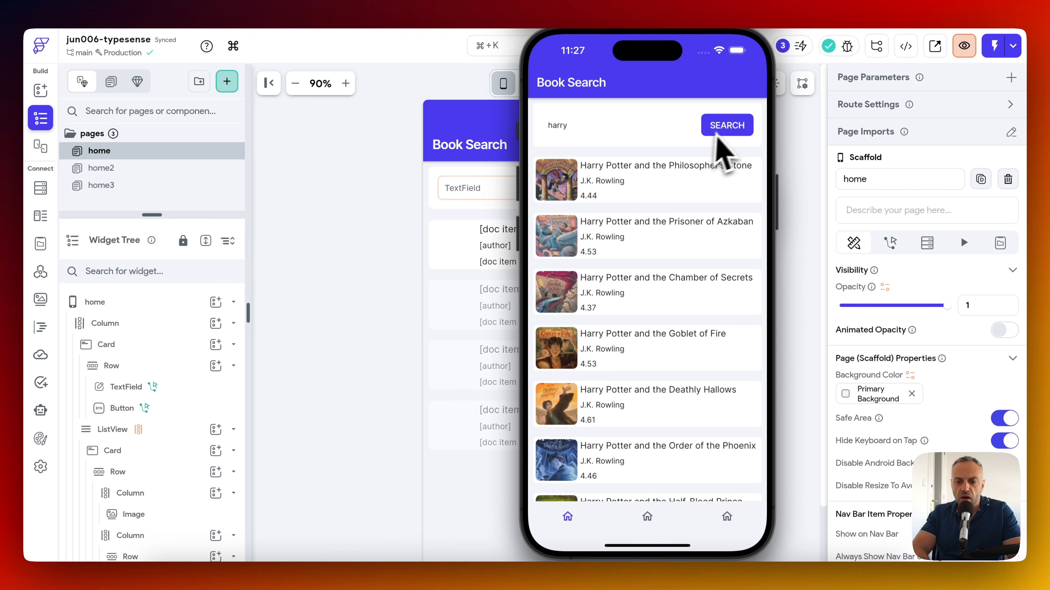
{"action": "left_click", "coordinate": [725, 130]}
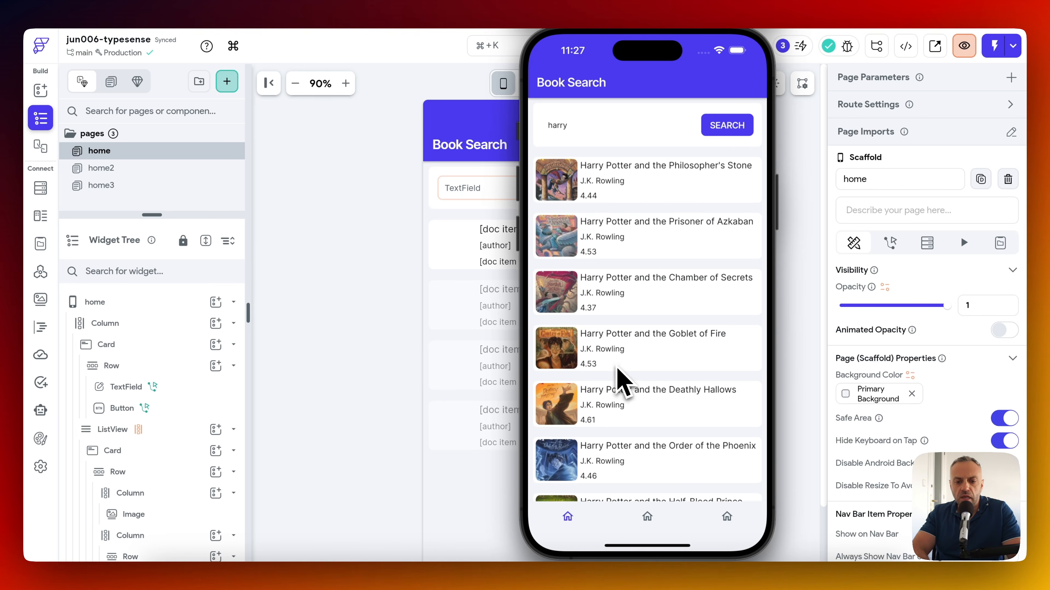
{"action": "left_click_drag", "start_coordinate": [616, 364], "coordinate": [641, 159]}
{"action": "left_click_drag", "start_coordinate": [630, 207], "coordinate": [660, 357]}
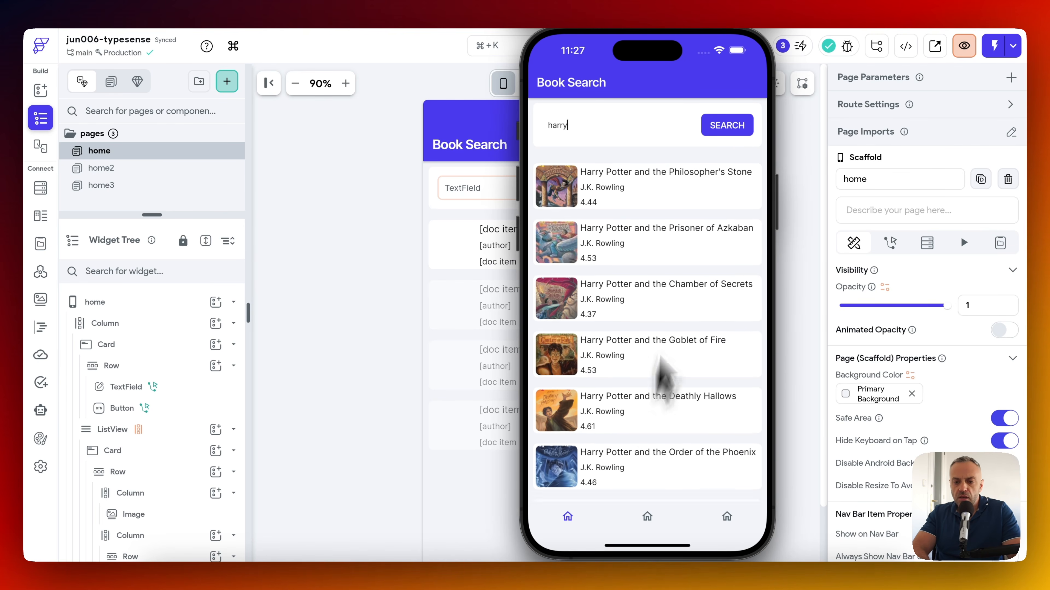
{"action": "left_click", "coordinate": [726, 128]}
{"action": "left_click_drag", "start_coordinate": [649, 395], "coordinate": [656, 515]}
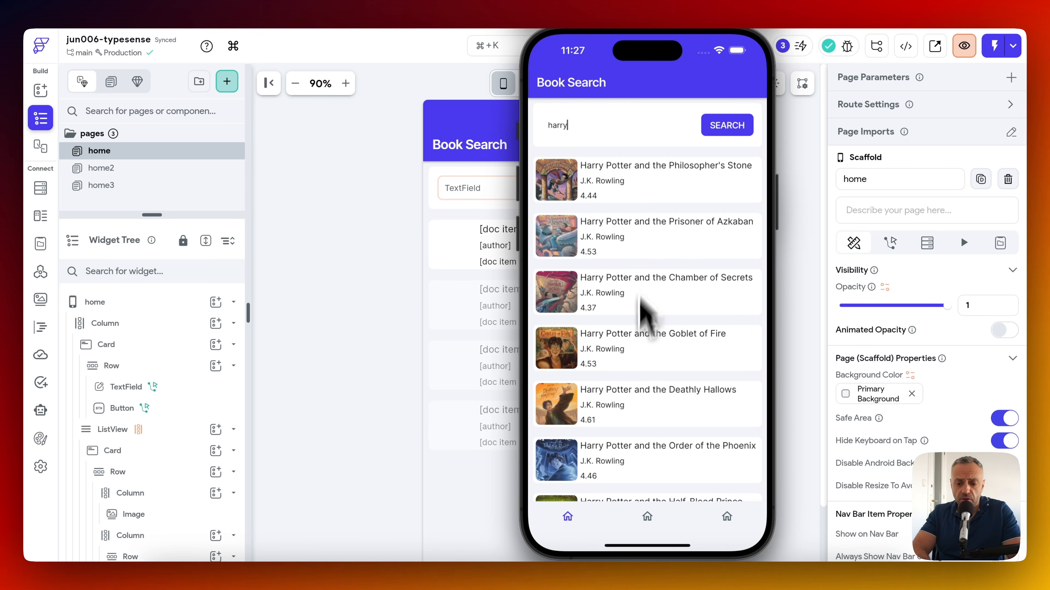
{"action": "left_click_drag", "start_coordinate": [632, 363], "coordinate": [633, 393]}
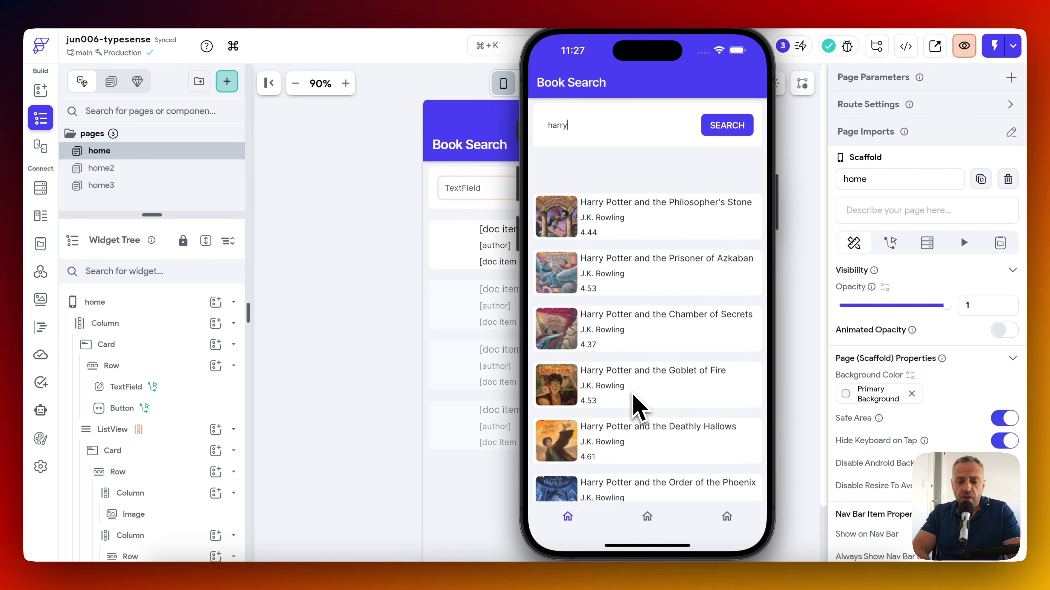
{"action": "left_click", "coordinate": [651, 522]}
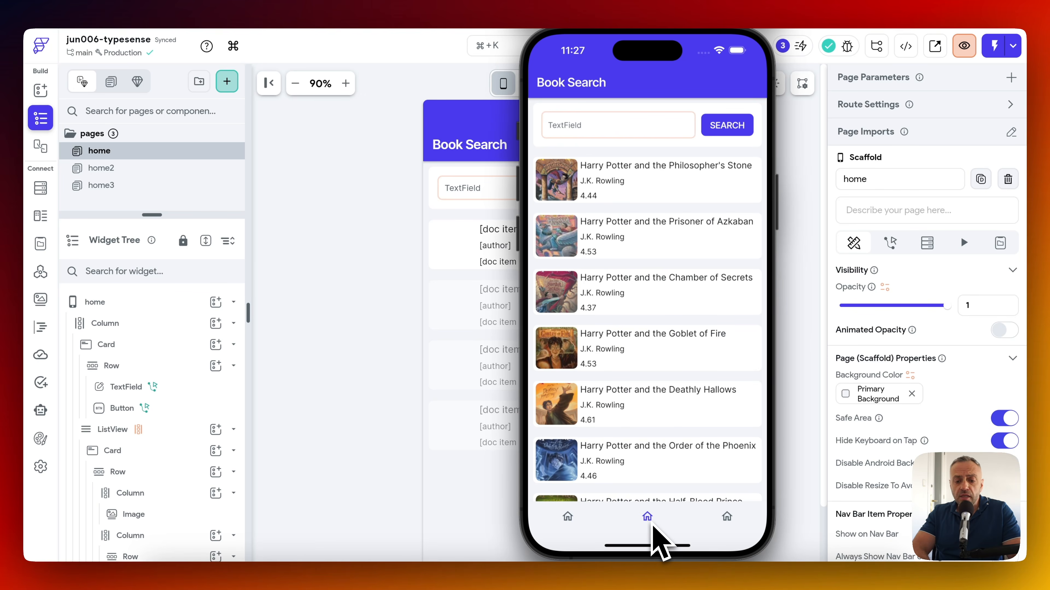
Type 'harry potter' into the search field and watch the title suggestions.
{"action": "left_click", "coordinate": [608, 128]}
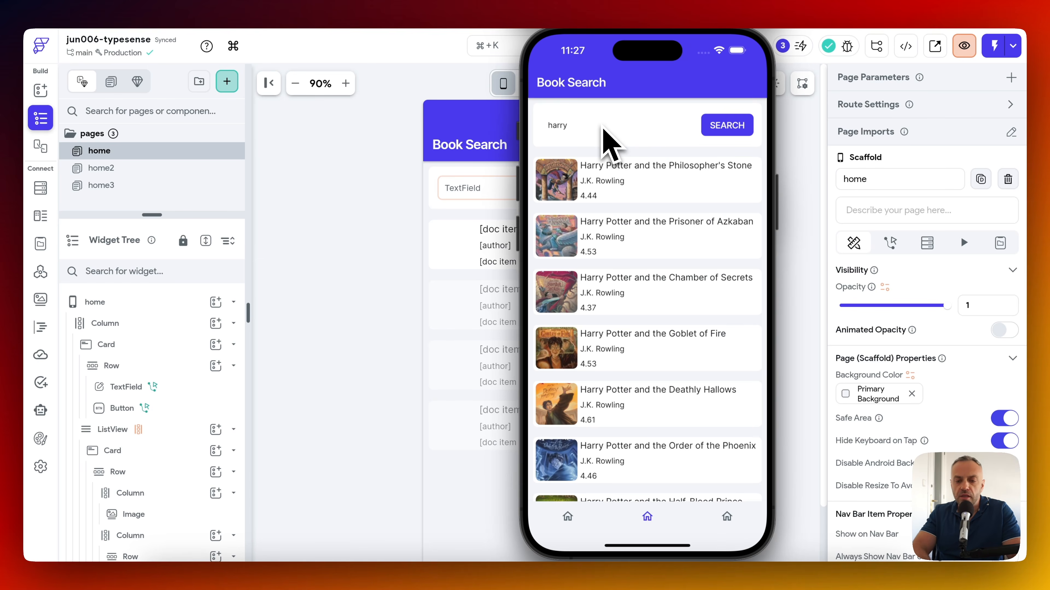
{"action": "type", "text": "harry"}
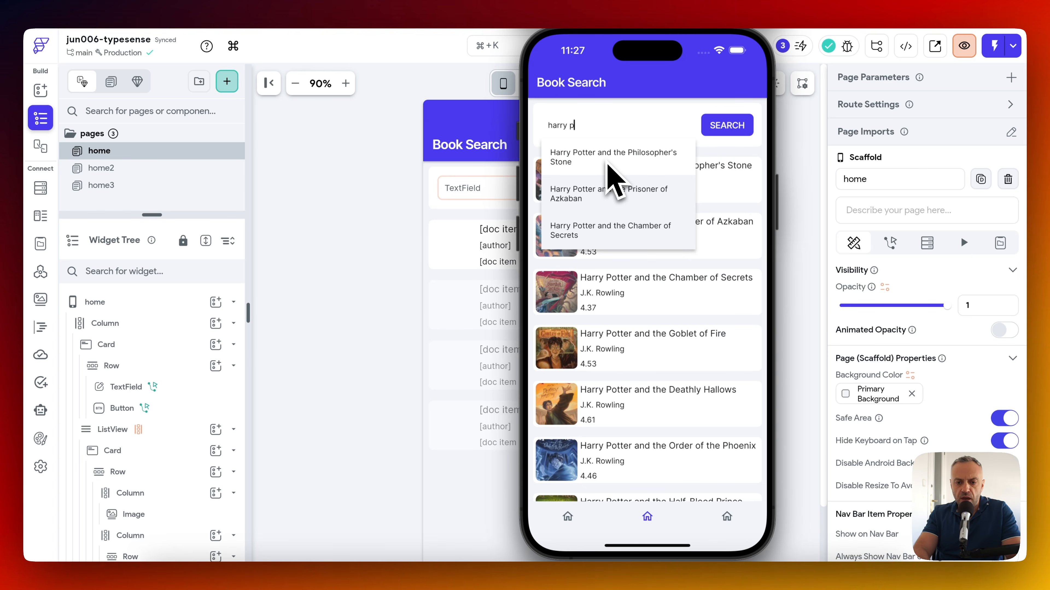
{"action": "type", "text": "er"}
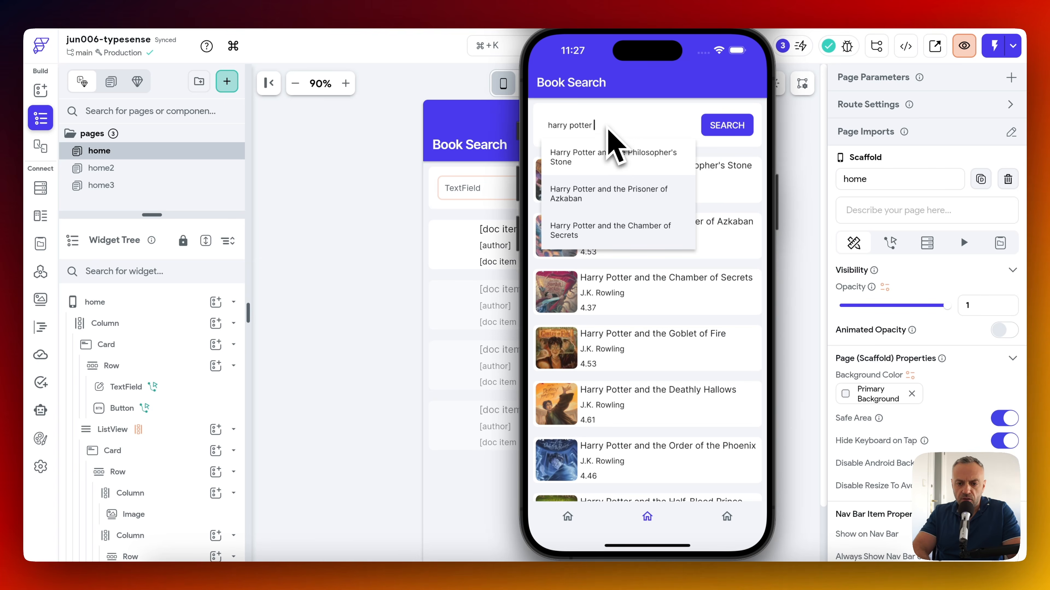
Replace the query with 'stoneph', then 'big' and 'se' to compare suggestions.
{"action": "key", "text": "super+a"}
{"action": "type", "text": "stone"}
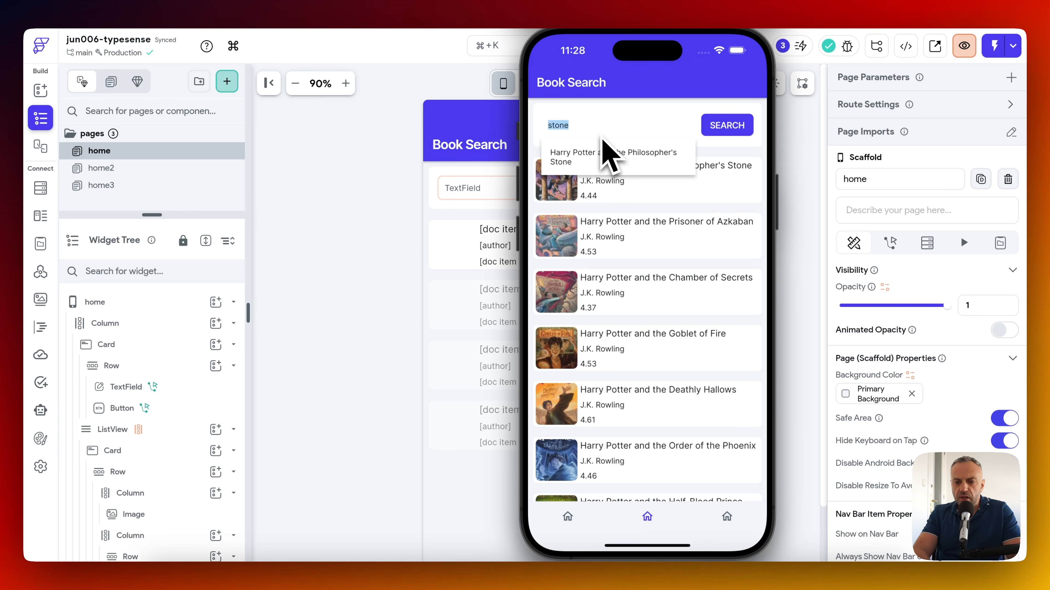
{"action": "type", "text": "ph"}
{"action": "key", "text": "BackSpace"}
{"action": "key", "text": "BackSpace"}
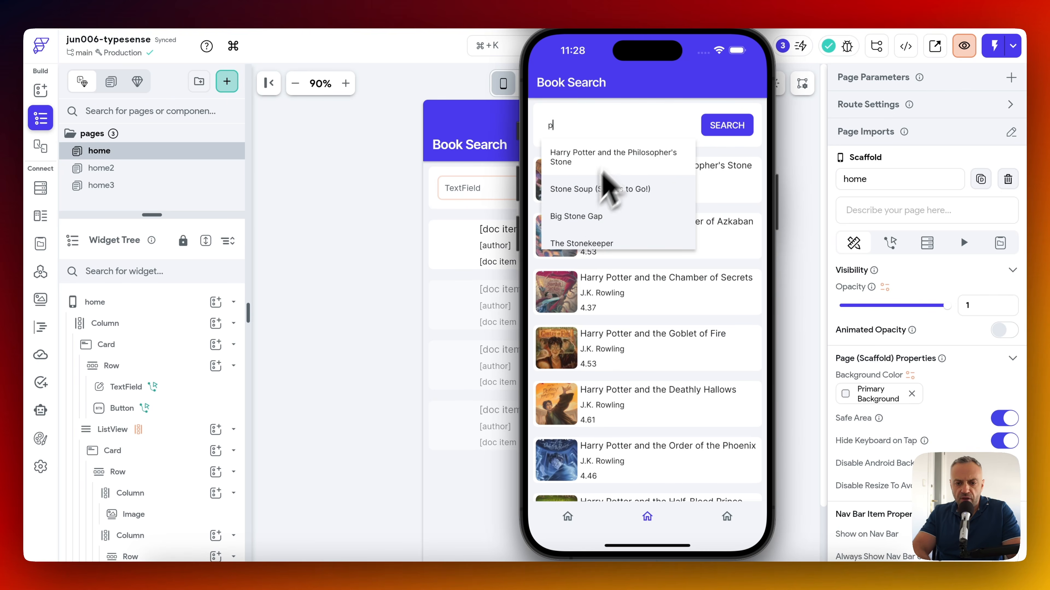
{"action": "key", "text": "super+a"}
{"action": "type", "text": "big"}
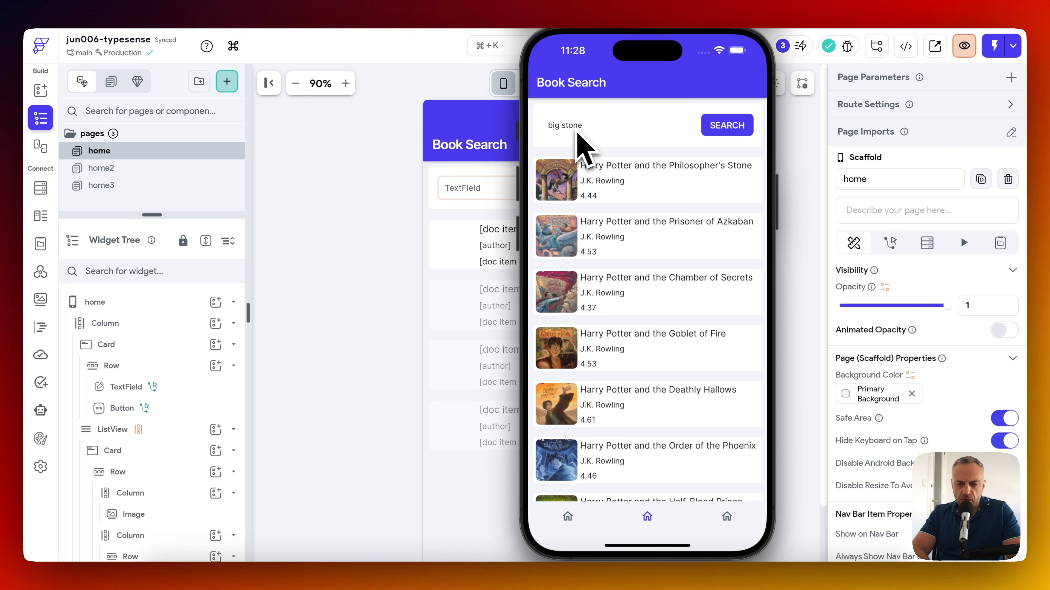
{"action": "key", "text": "super+a"}
{"action": "type", "text": "se"}
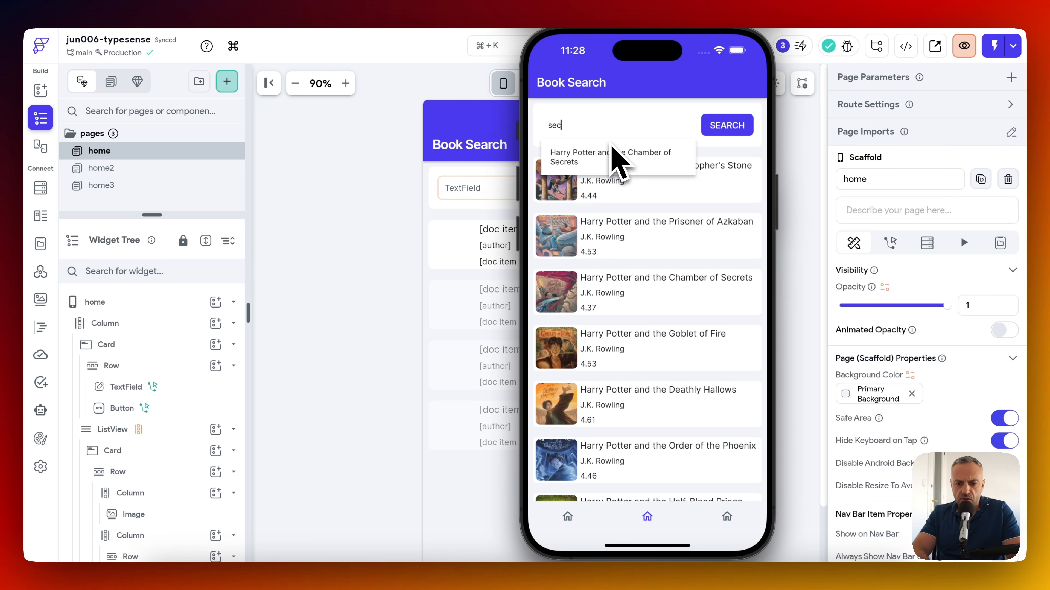
{"action": "key", "text": "BackSpace"}
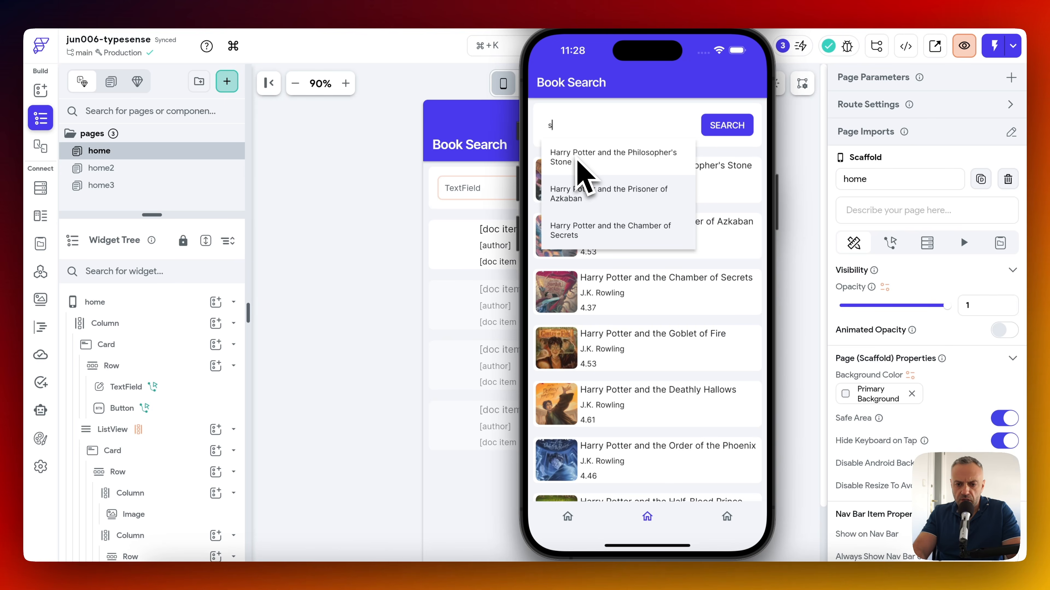
{"action": "key", "text": "BackSpace"}
Try 'cha', 'ch' and 'city' queries, then clear the search field.
{"action": "type", "text": "cha"}
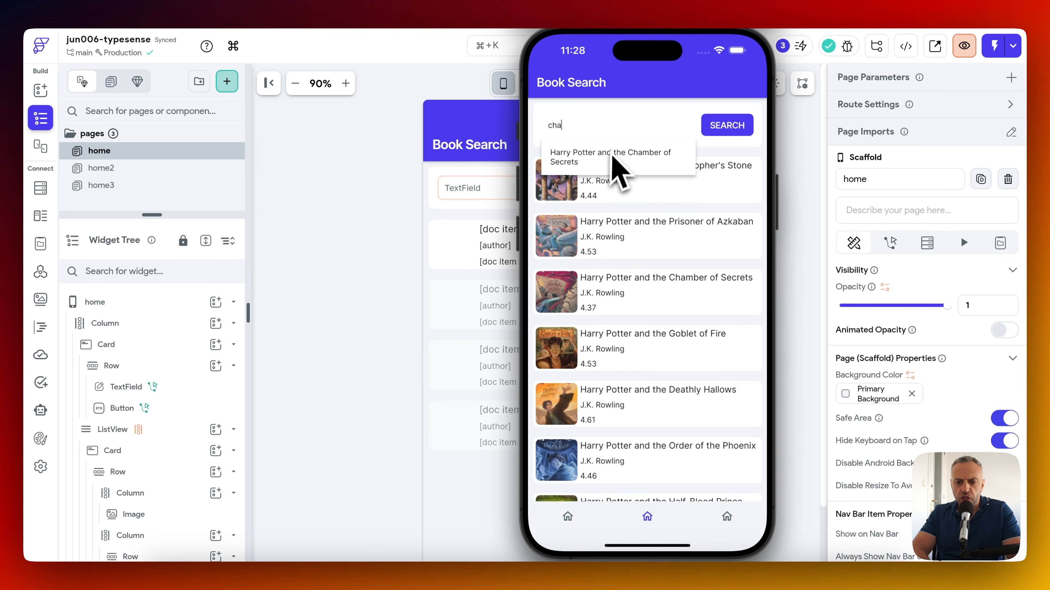
{"action": "key", "text": "BackSpace"}
{"action": "key", "text": "BackSpace"}
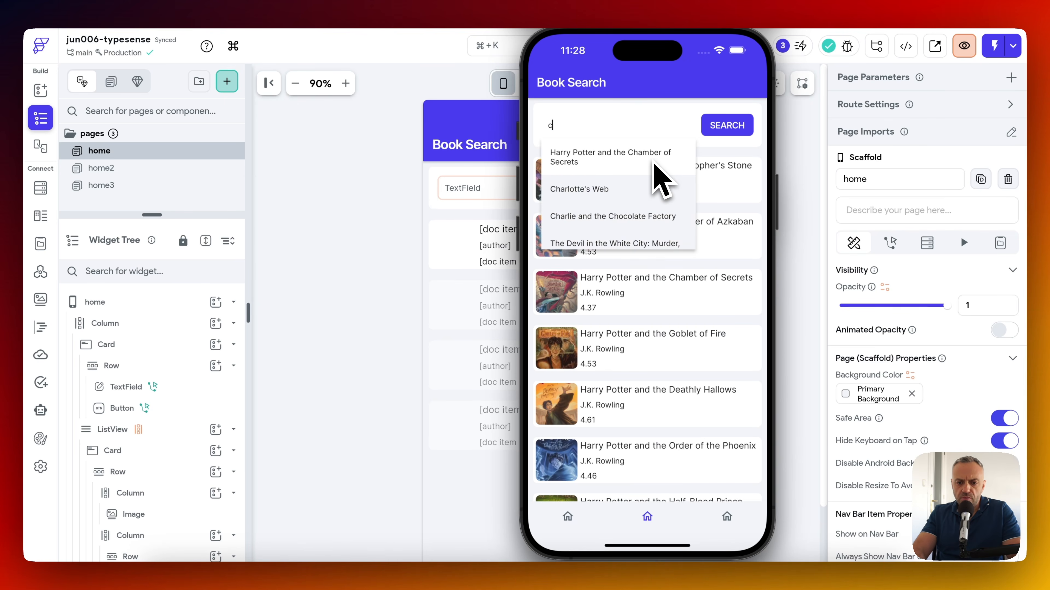
{"action": "key", "text": "BackSpace"}
{"action": "type", "text": "ch"}
{"action": "key", "text": "BackSpace"}
{"action": "key", "text": "BackSpace"}
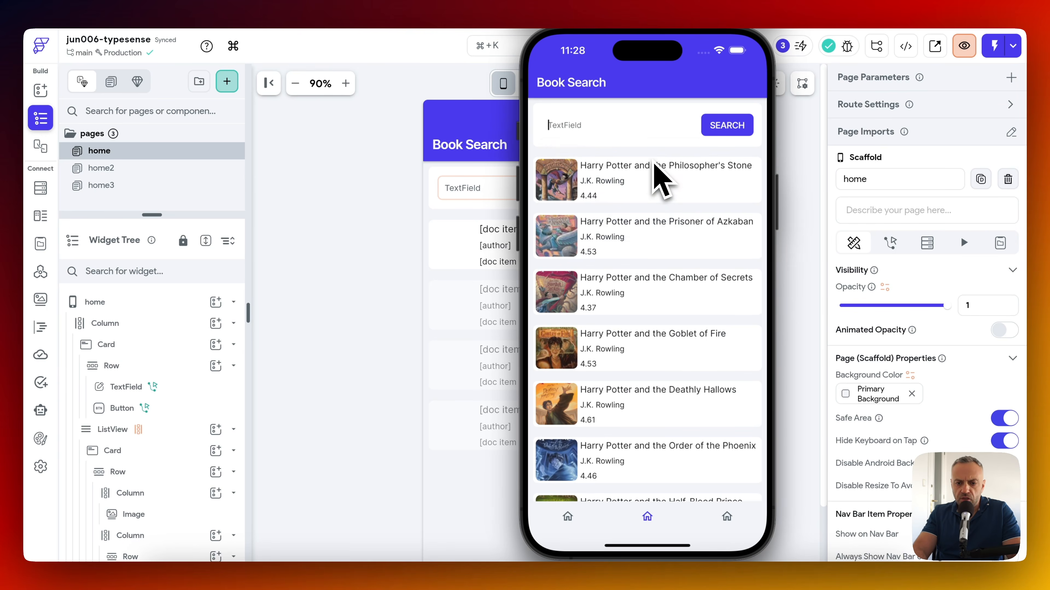
{"action": "type", "text": "city"}
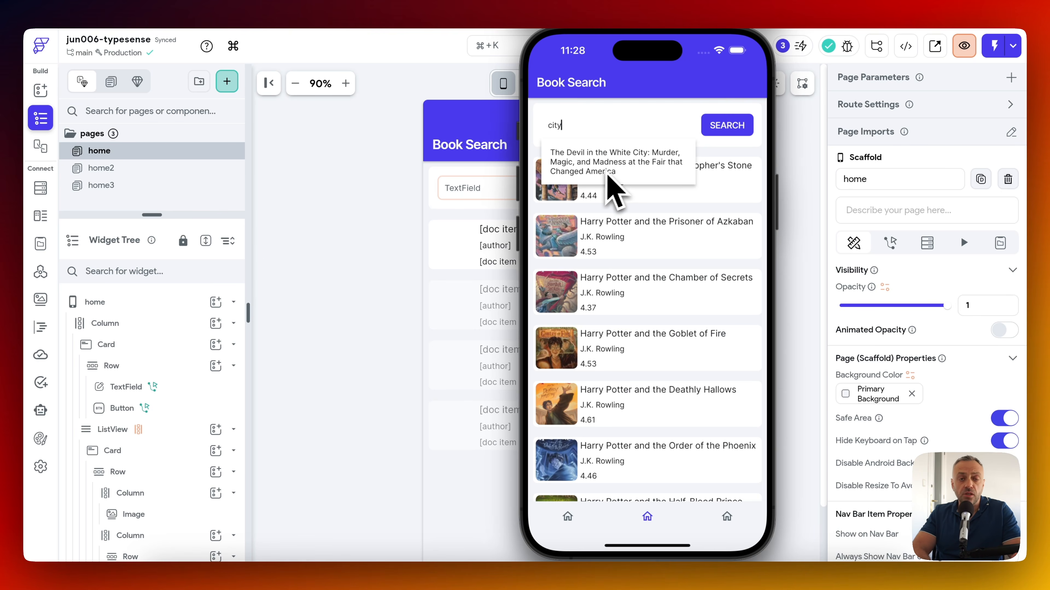
{"action": "key", "text": "BackSpace"}
{"action": "key", "text": "BackSpace"}
{"action": "key", "text": "BackSpace"}
{"action": "key", "text": "BackSpace"}
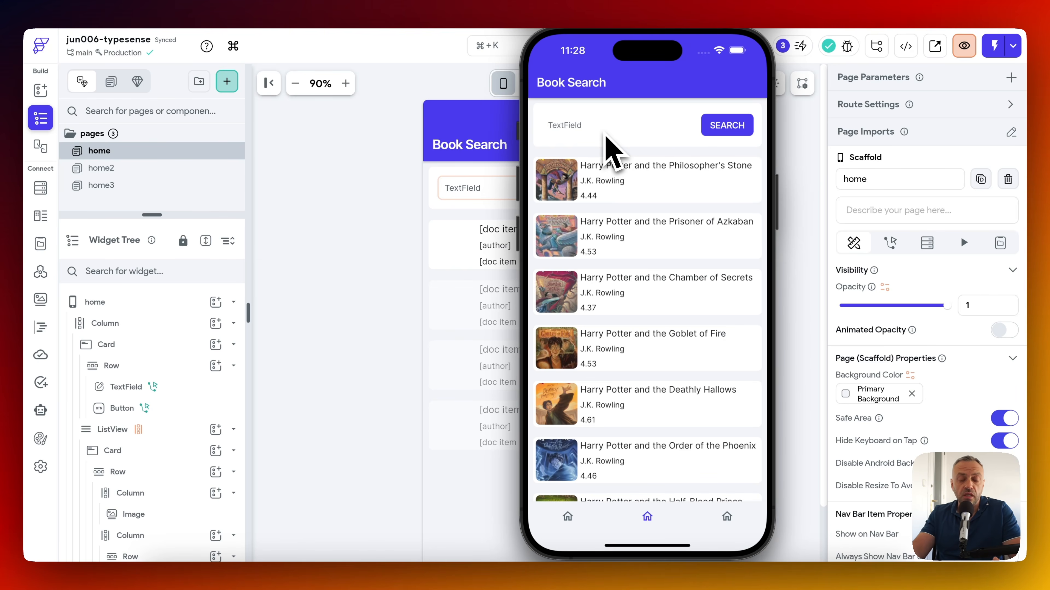
On the autocomplete page, search 'harry' and scroll through the suggestions.
{"action": "left_click", "coordinate": [738, 527]}
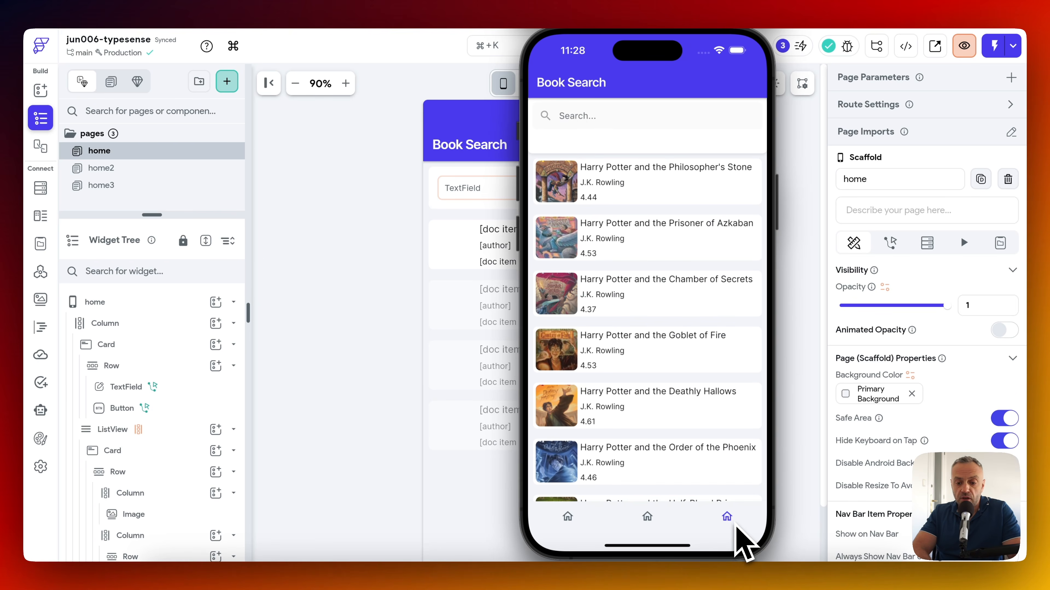
{"action": "left_click", "coordinate": [579, 118]}
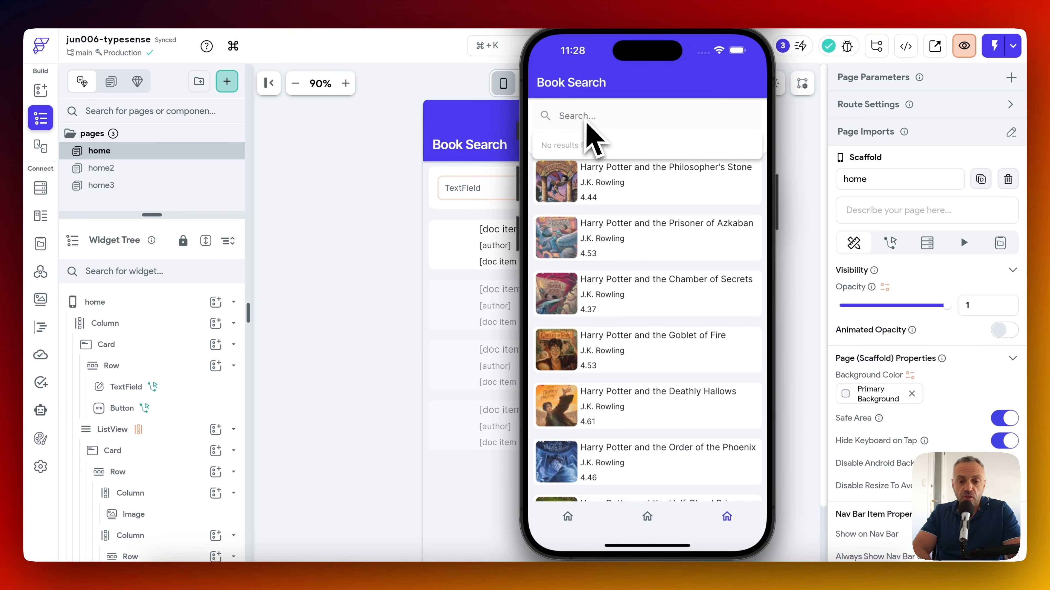
{"action": "type", "text": "har"}
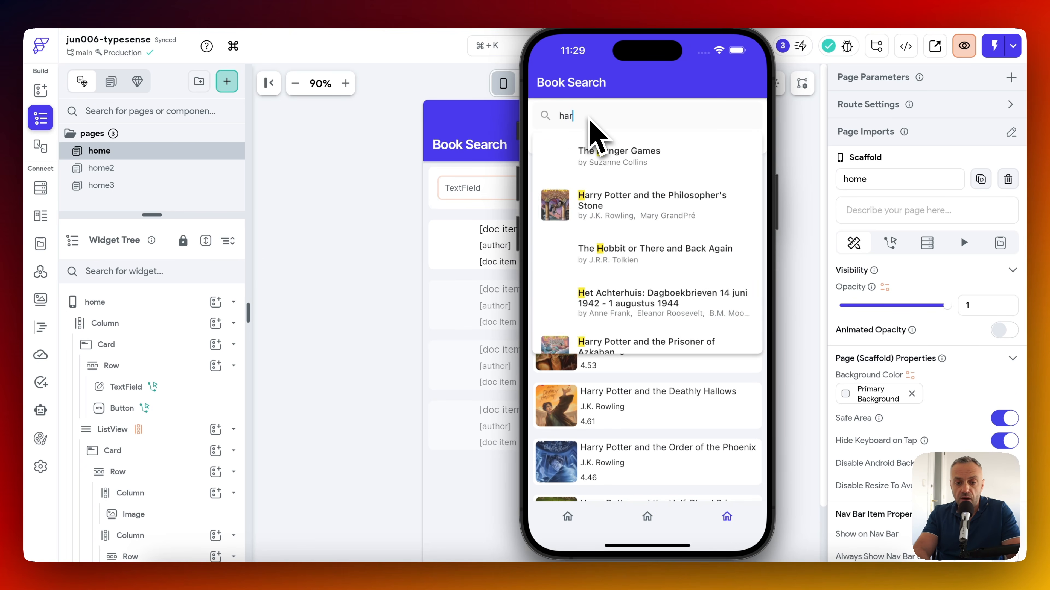
{"action": "type", "text": "ry"}
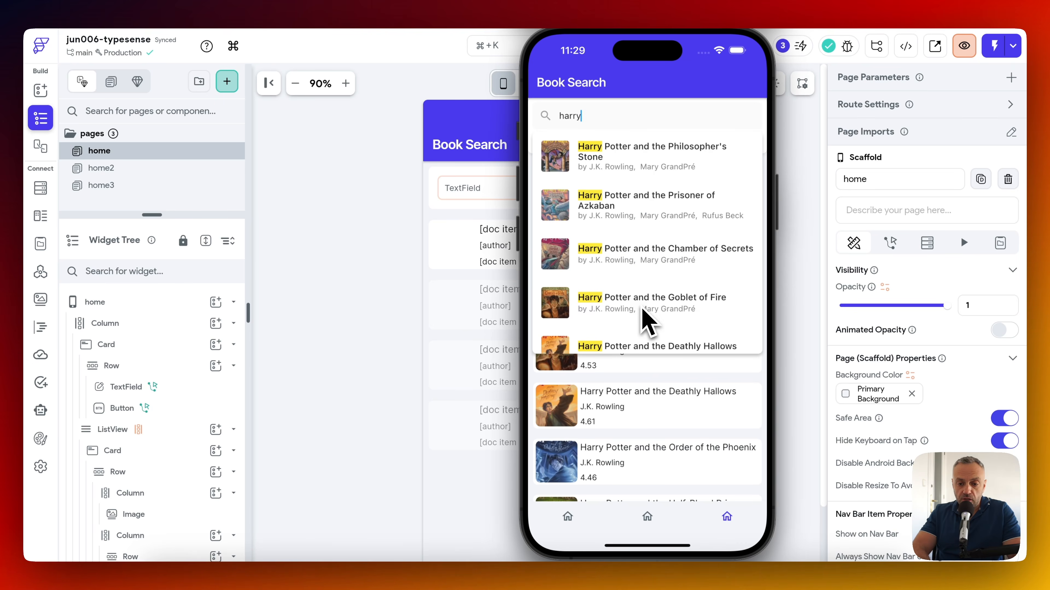
{"action": "scroll", "coordinate": [644, 251], "scroll_direction": "down", "scroll_amount": 5}
{"action": "scroll", "coordinate": [661, 235], "scroll_direction": "up", "scroll_amount": 5}
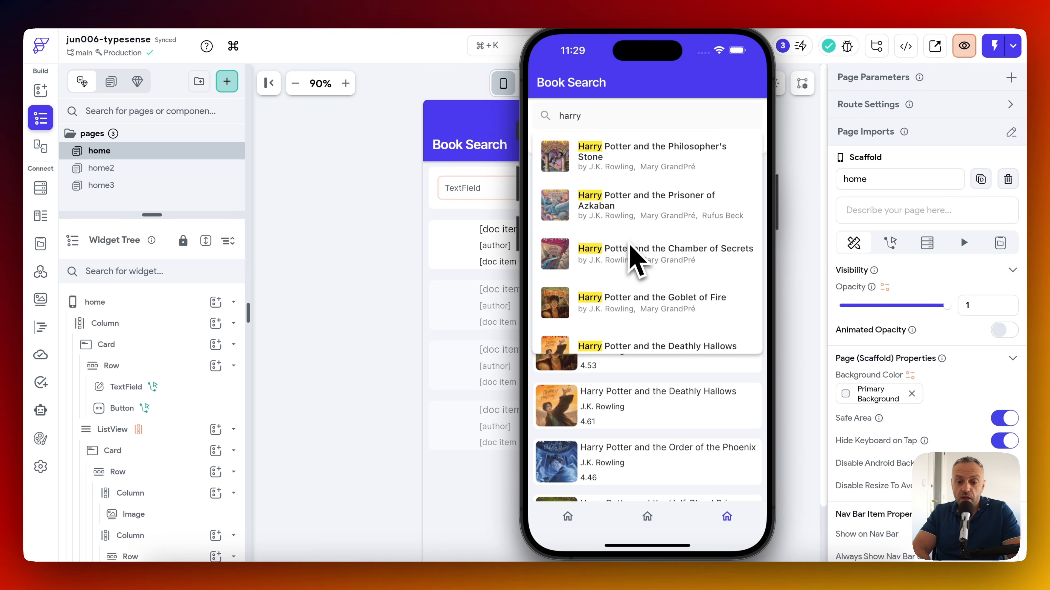
{"action": "scroll", "coordinate": [632, 261], "scroll_direction": "down", "scroll_amount": 1}
{"action": "scroll", "coordinate": [632, 271], "scroll_direction": "up", "scroll_amount": 1}
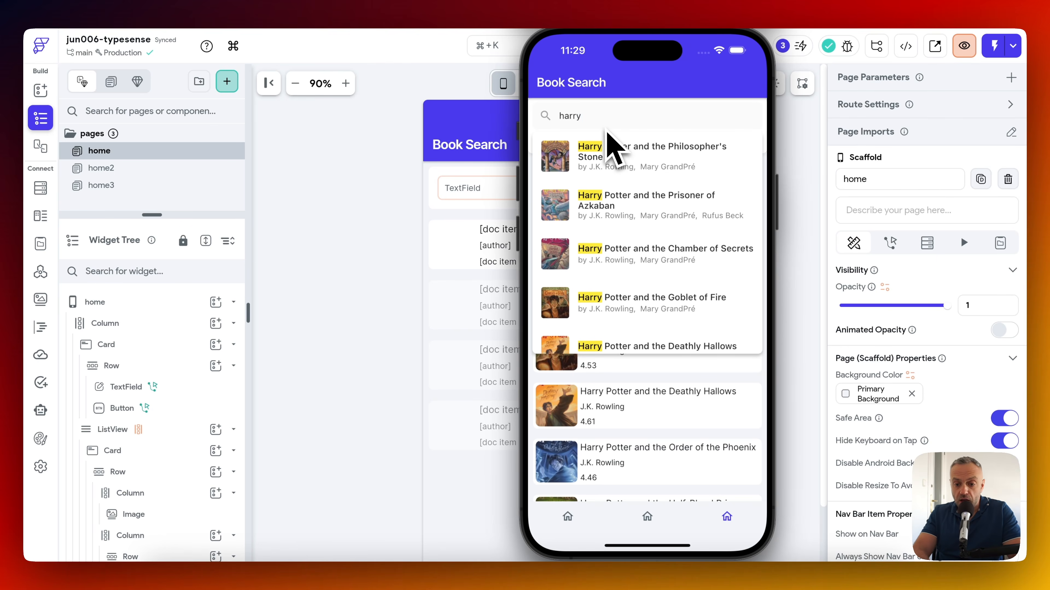
Try goblet, fire, Stephen King and road queries in the autocomplete field.
{"action": "type", "text": "let"}
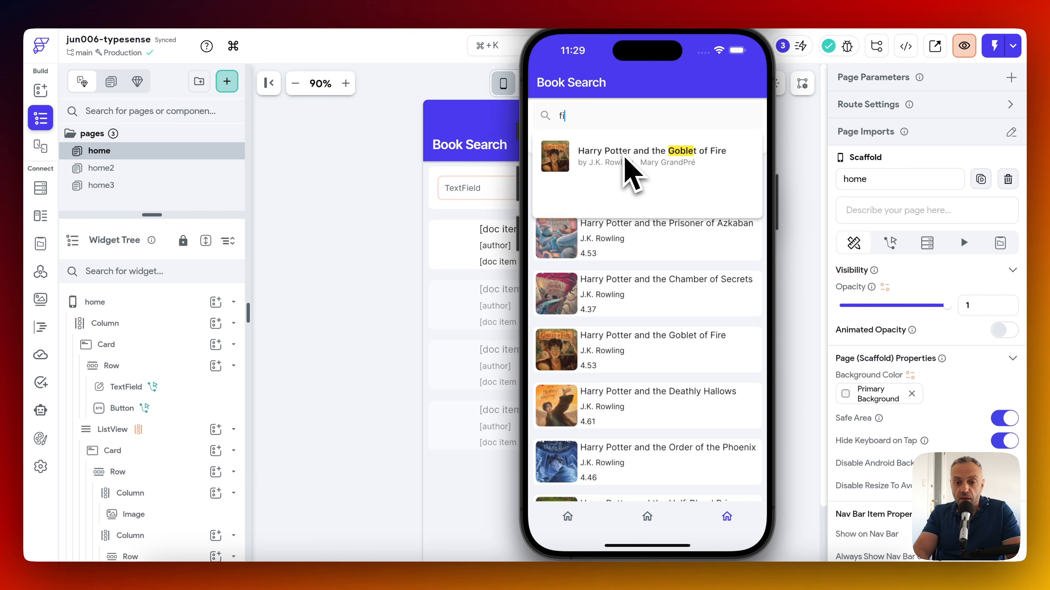
{"action": "key", "text": "BackSpace"}
{"action": "key", "text": "BackSpace"}
{"action": "key", "text": "BackSpace"}
{"action": "key", "text": "BackSpace"}
{"action": "key", "text": "BackSpace"}
{"action": "type", "text": "fire"}
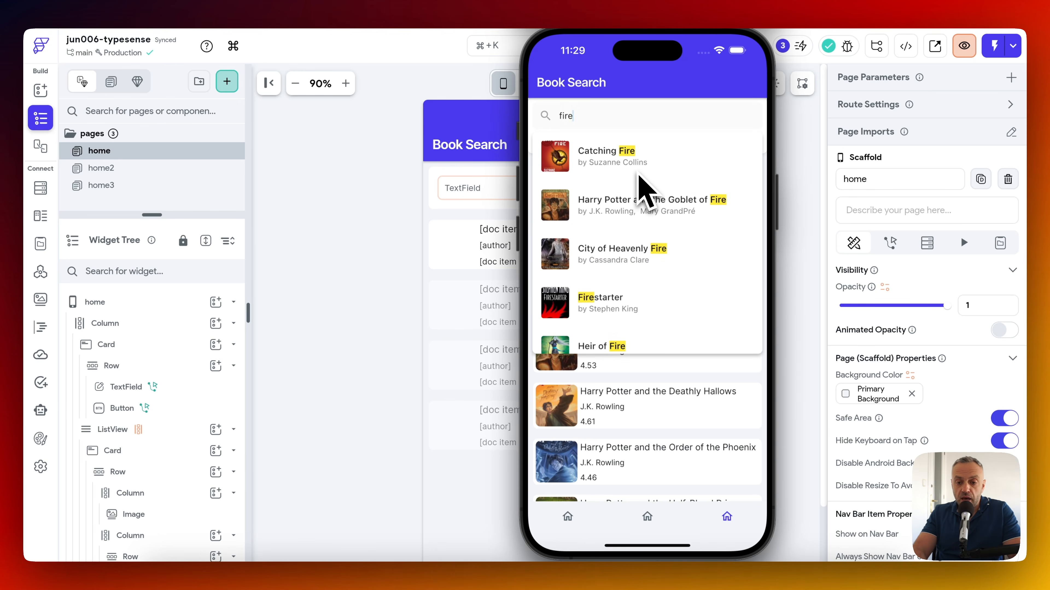
{"action": "key", "text": "BackSpace"}
{"action": "key", "text": "BackSpace"}
{"action": "key", "text": "BackSpace"}
{"action": "key", "text": "BackSpace"}
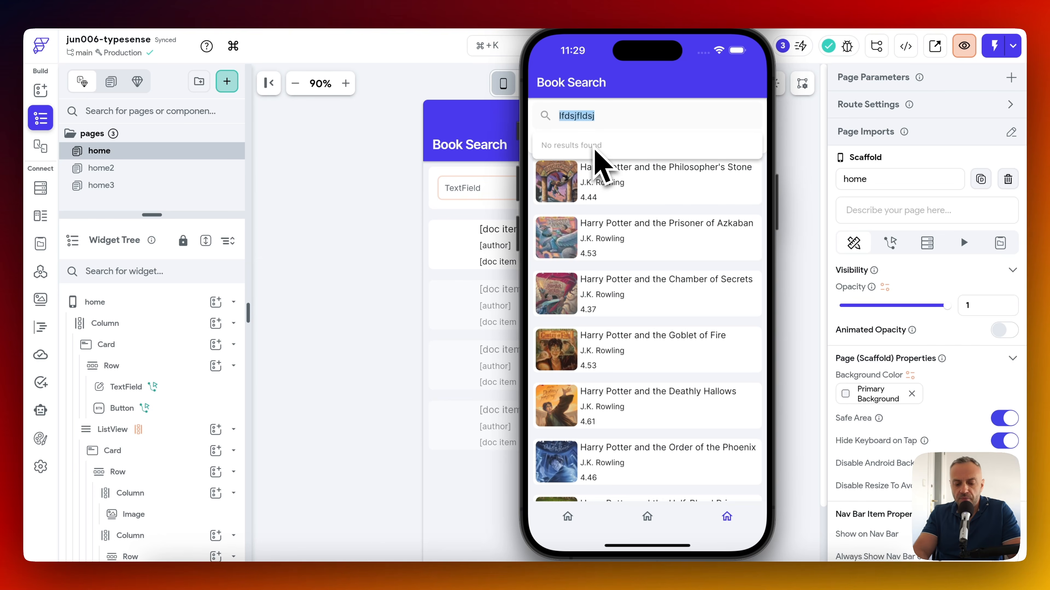
{"action": "type", "text": "re"}
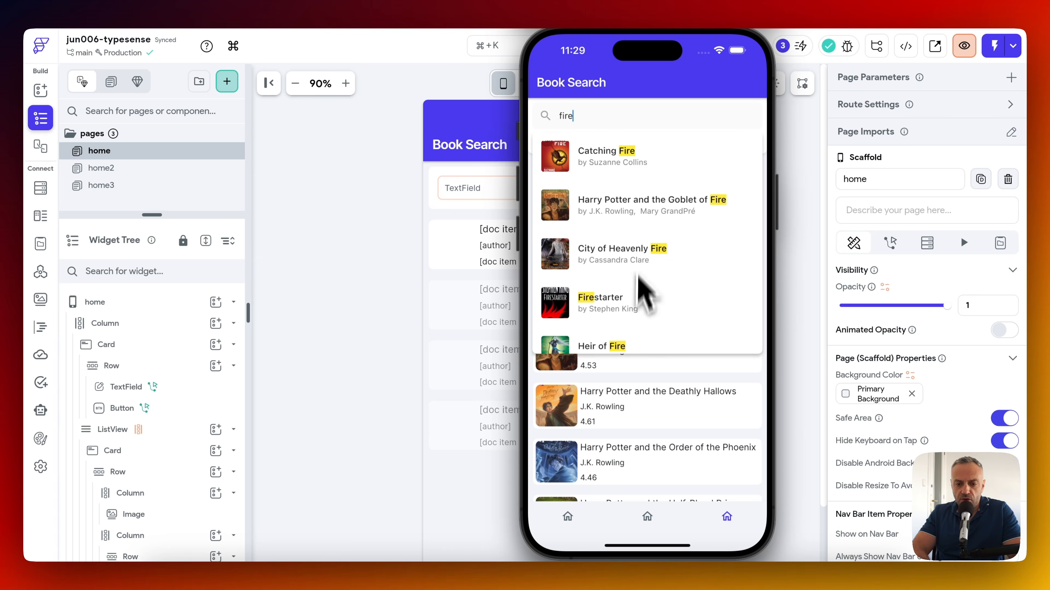
{"action": "type", "text": "s"}
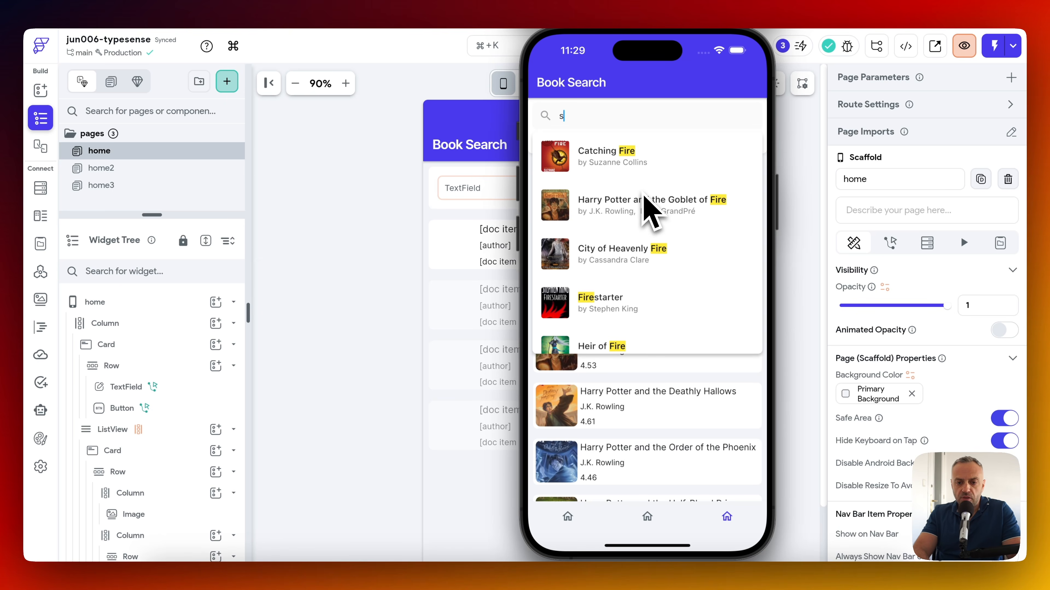
{"action": "type", "text": "tephen king"}
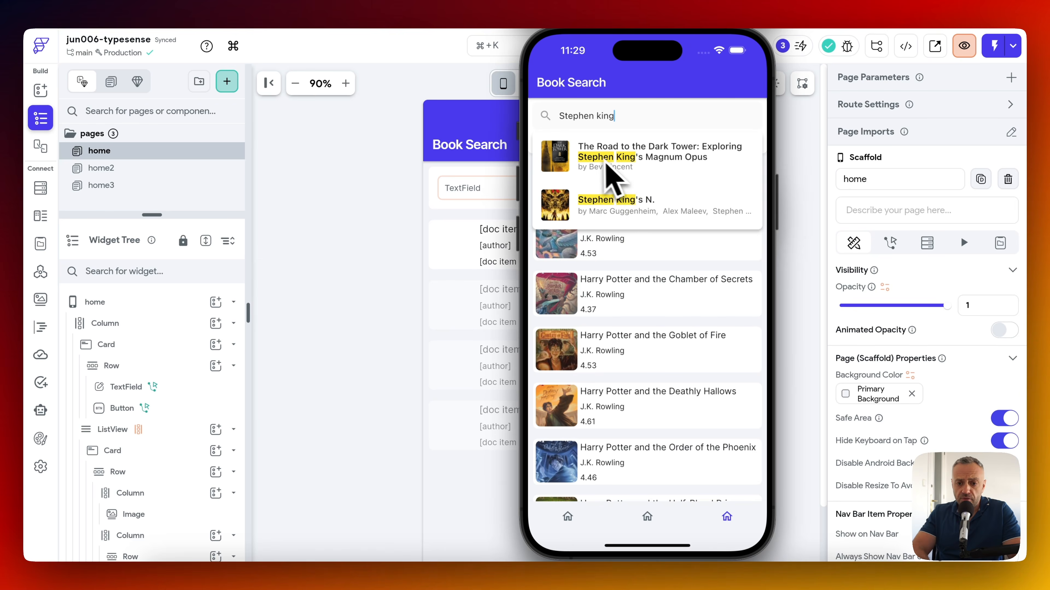
{"action": "key", "text": "super+a"}
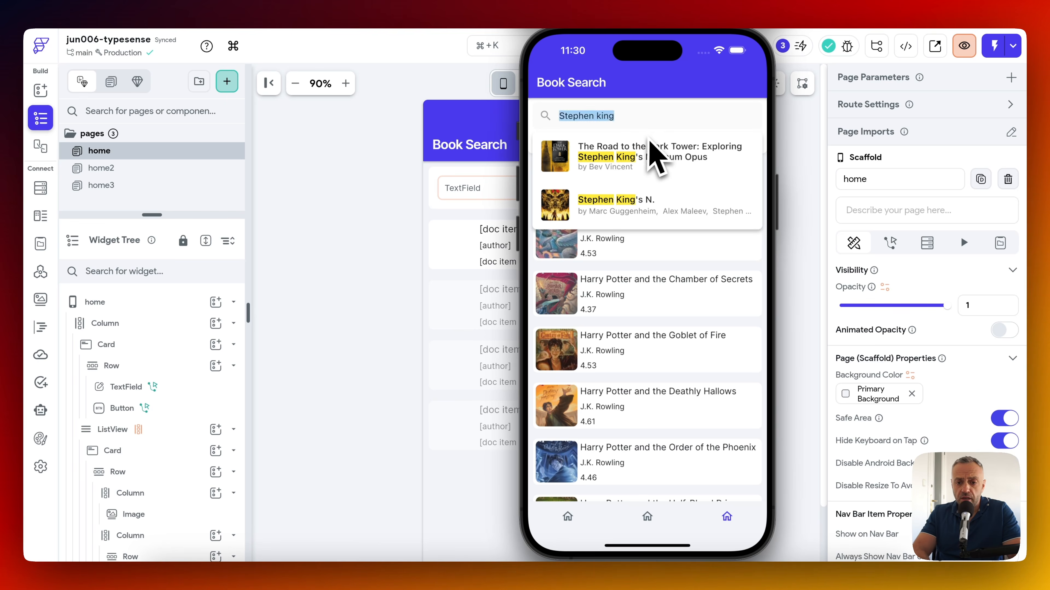
{"action": "type", "text": "road"}
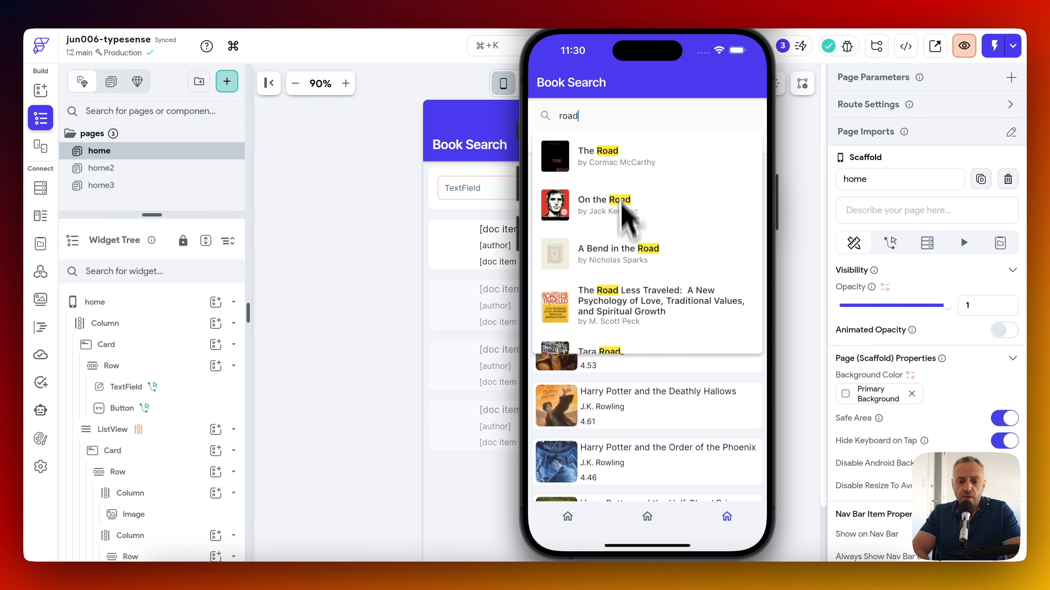
{"action": "scroll", "coordinate": [626, 320], "scroll_direction": "down", "scroll_amount": 5}
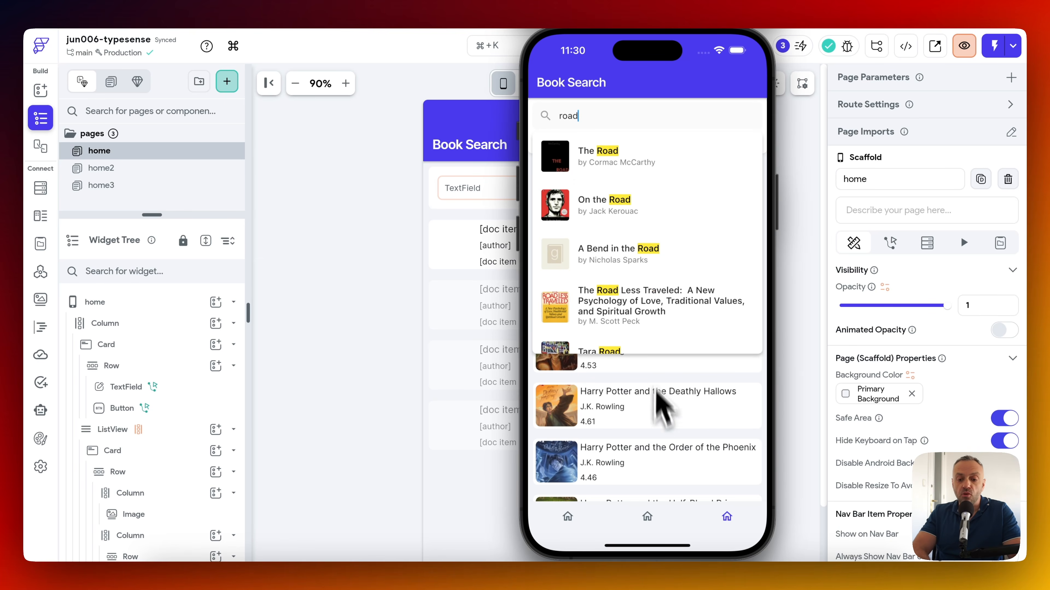
Compare the basic search page with the autocomplete page and dismiss its king suggestions.
{"action": "left_click", "coordinate": [663, 433]}
{"action": "left_click", "coordinate": [567, 517]}
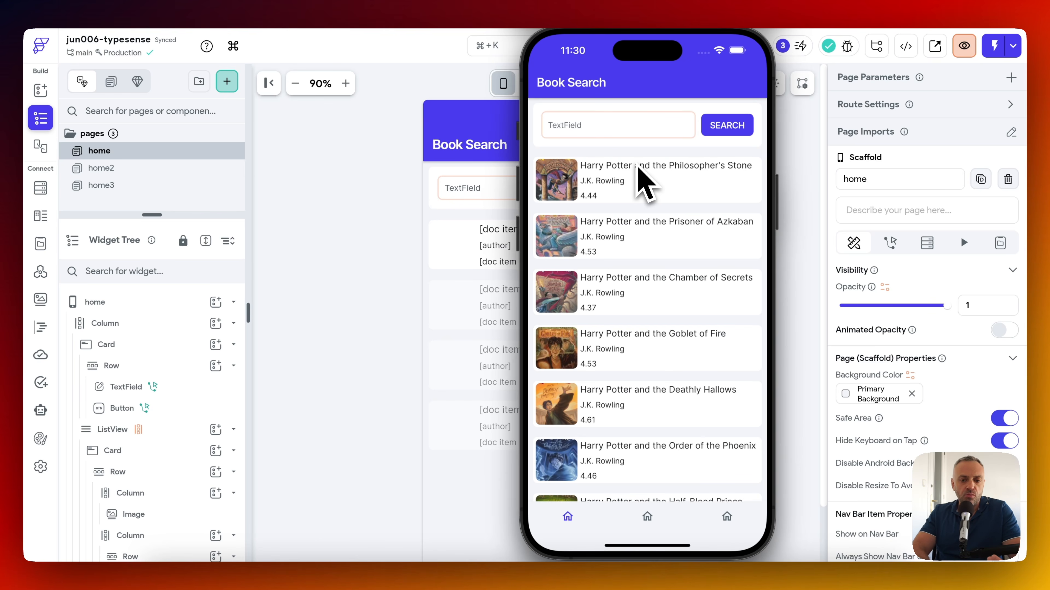
{"action": "left_click", "coordinate": [727, 517]}
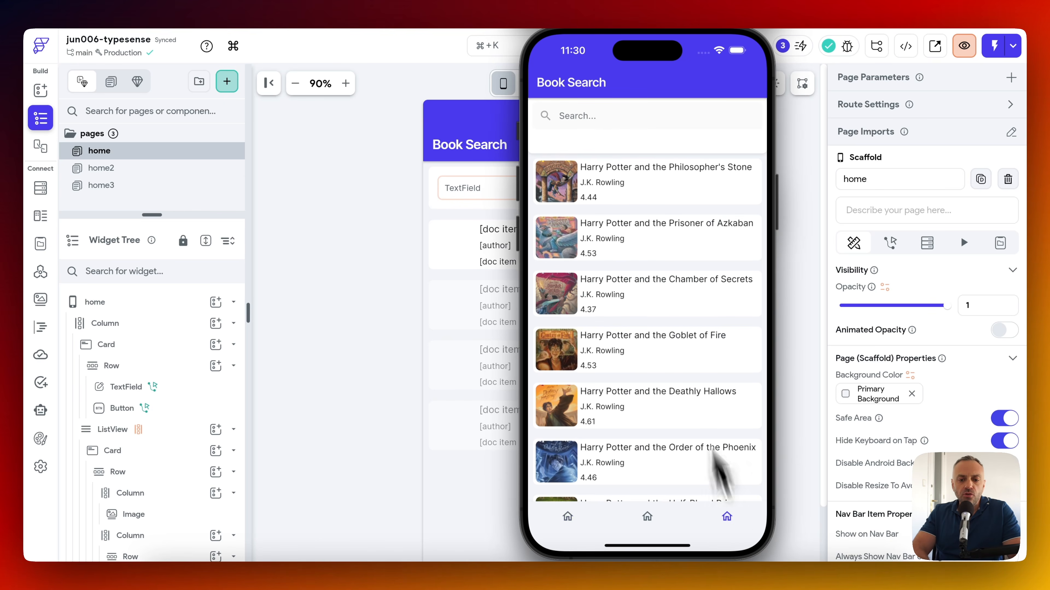
{"action": "left_click", "coordinate": [589, 122]}
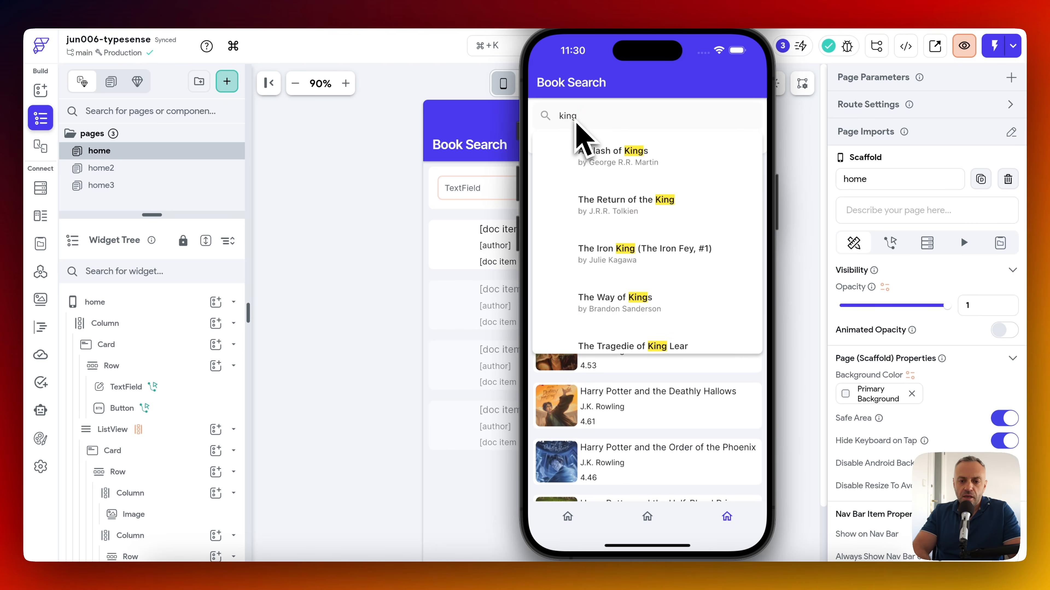
{"action": "left_click", "coordinate": [642, 449]}
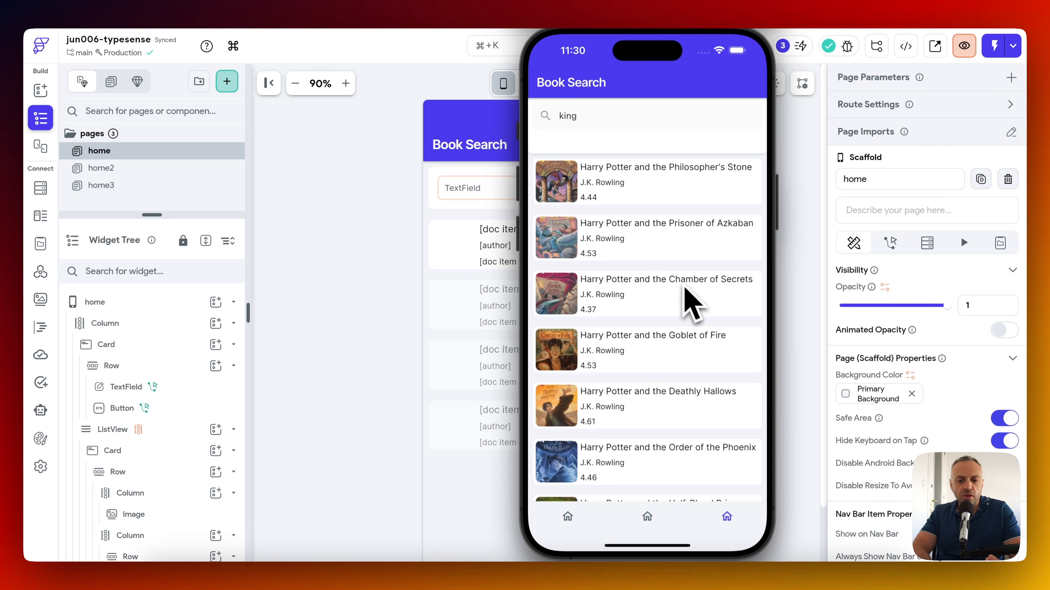
Search 'king' on the autocomplete page, browse suggestions like A Clash of Kings, then close them.
{"action": "left_click", "coordinate": [568, 517]}
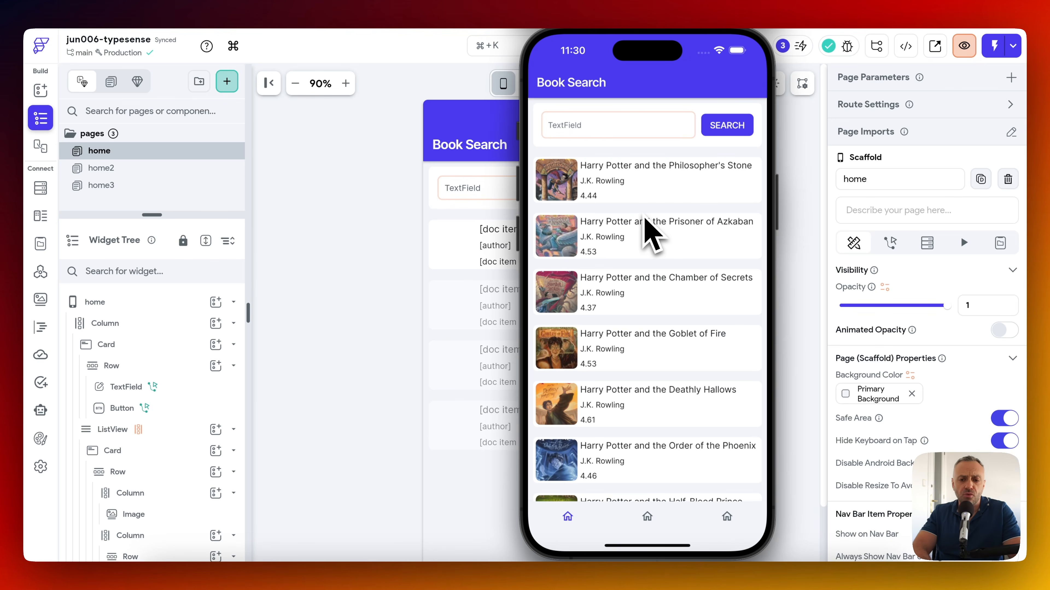
{"action": "left_click", "coordinate": [728, 518]}
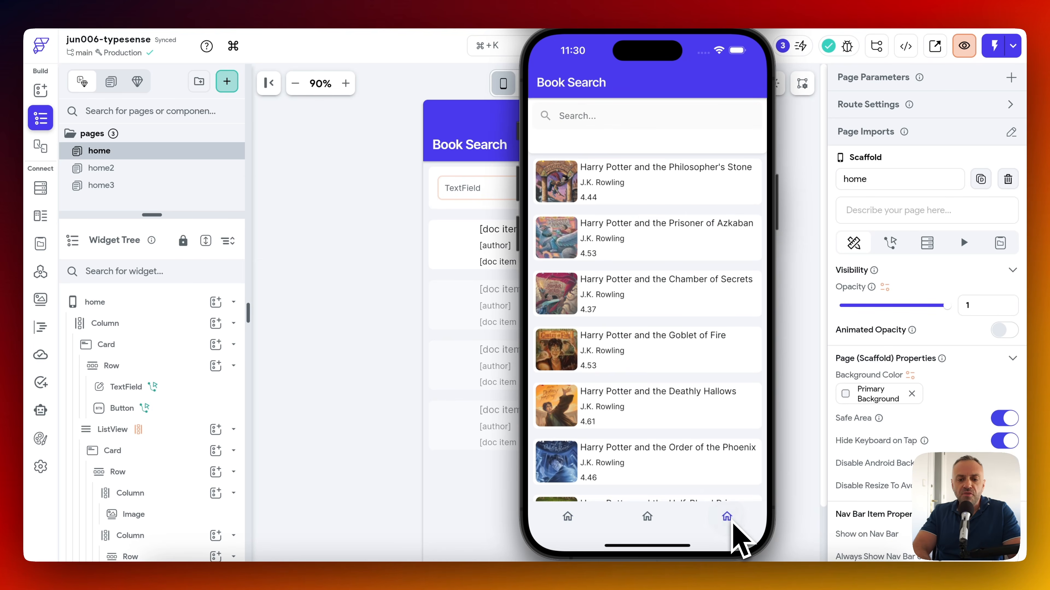
{"action": "left_click", "coordinate": [584, 123]}
{"action": "type", "text": "ki"}
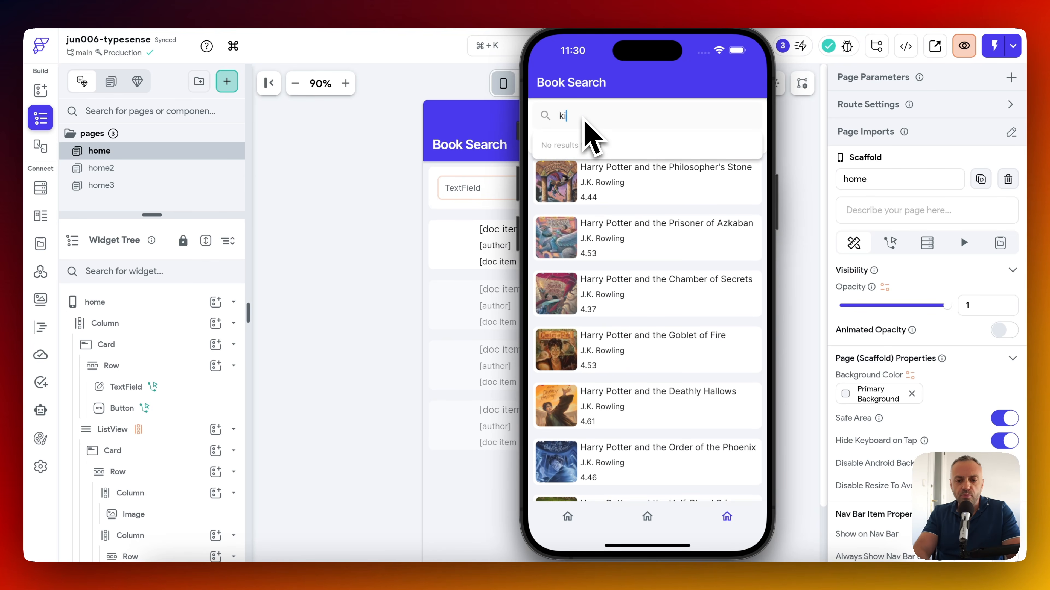
{"action": "type", "text": "ng"}
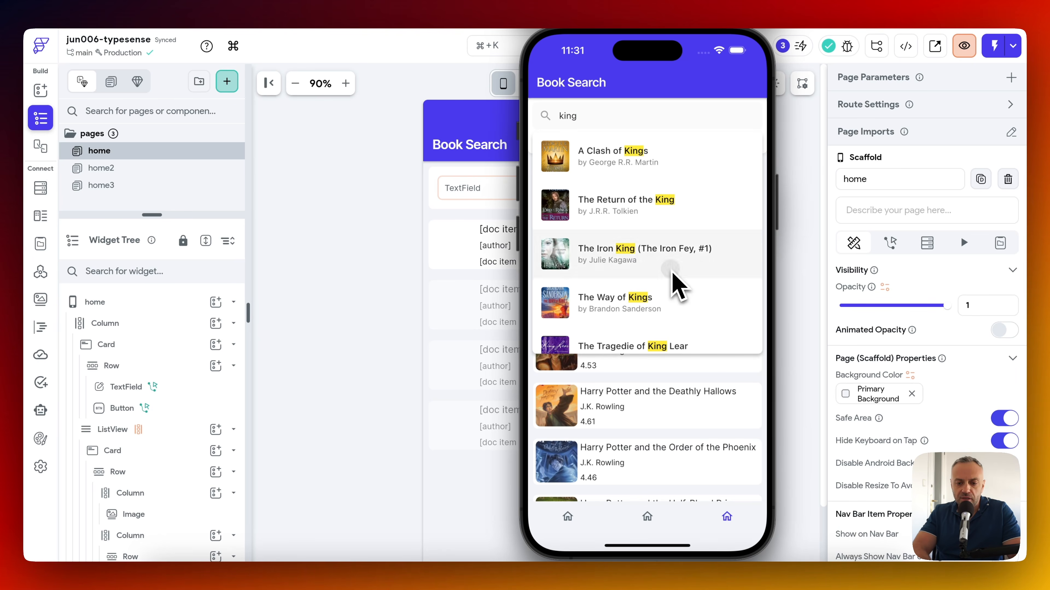
{"action": "left_click_drag", "start_coordinate": [677, 282], "coordinate": [659, 190]}
{"action": "scroll", "coordinate": [622, 217], "scroll_direction": "up", "scroll_amount": 1}
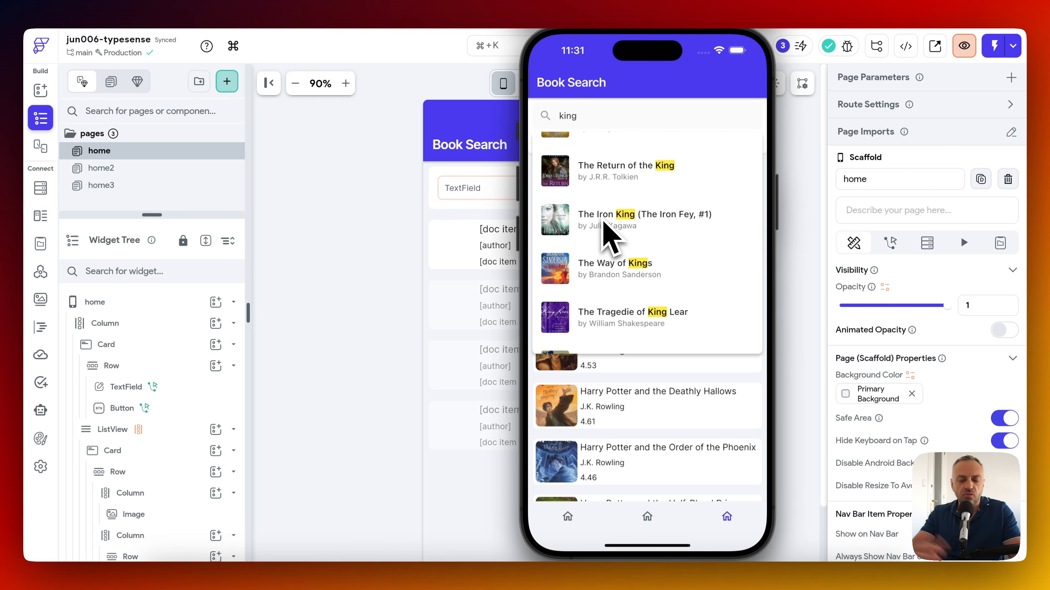
{"action": "left_click", "coordinate": [678, 437]}
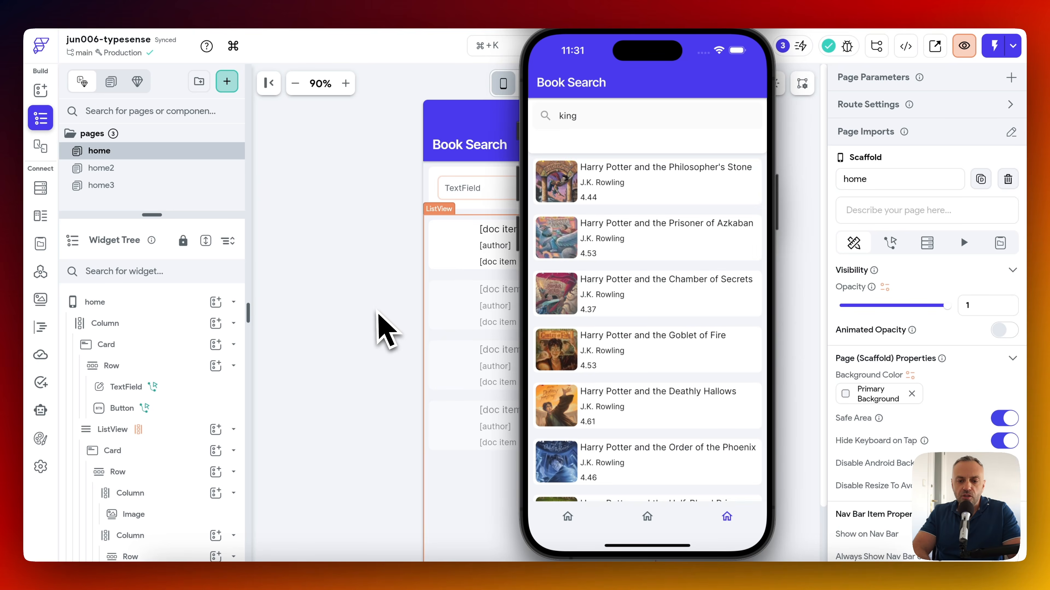
Review the TSSearch API call's variables and request headers.
{"action": "left_click", "coordinate": [385, 329]}
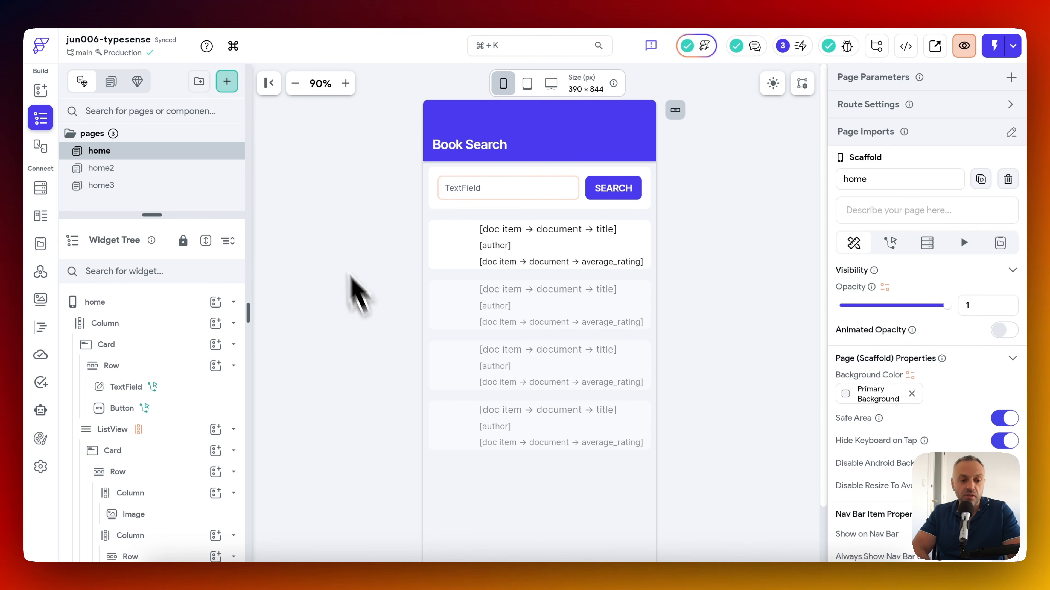
{"action": "left_click", "coordinate": [41, 272]}
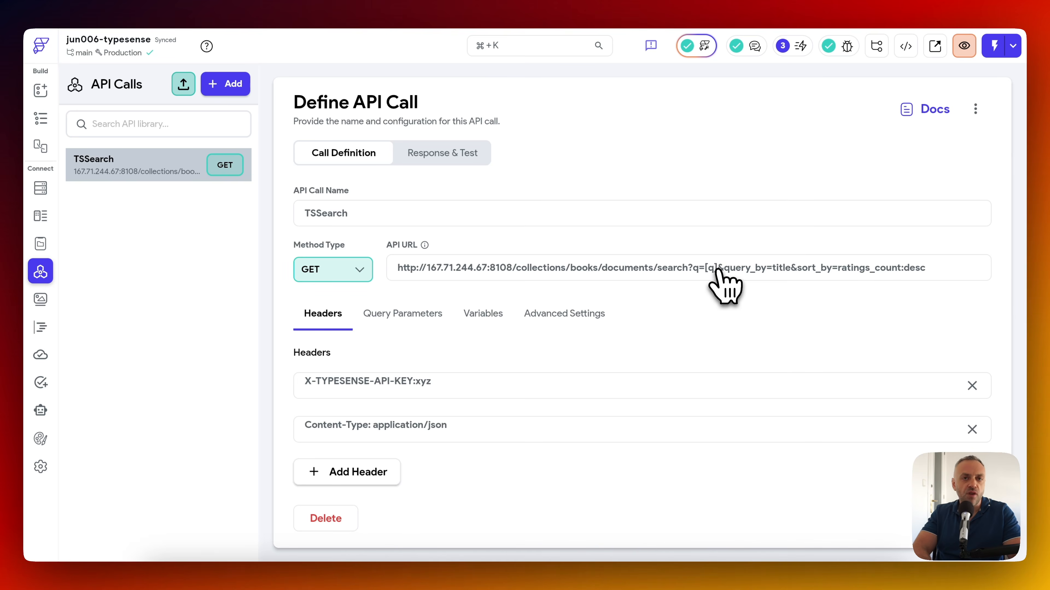
{"action": "left_click", "coordinate": [481, 315]}
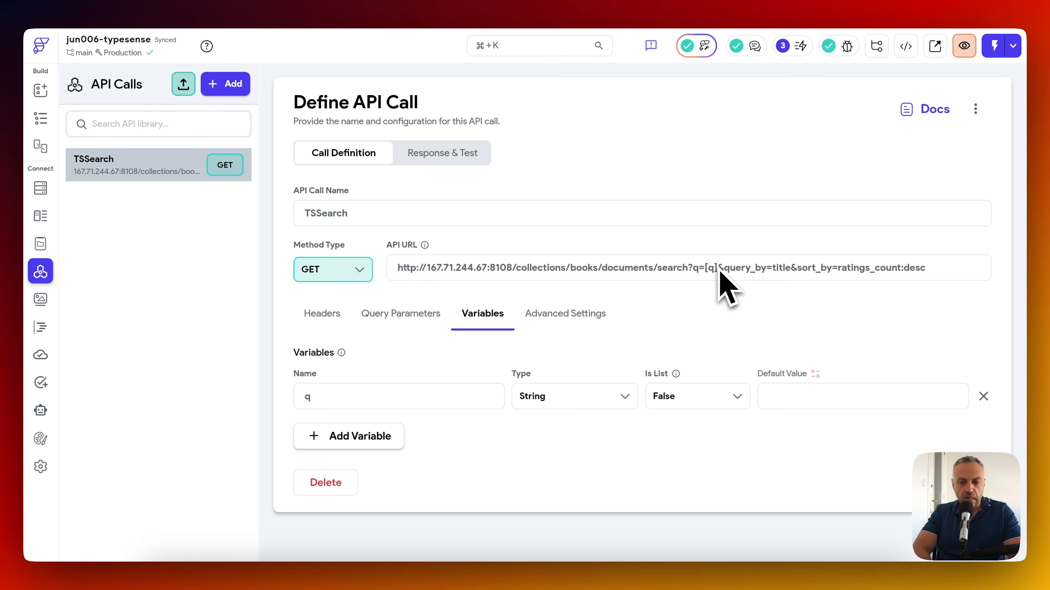
{"action": "left_click", "coordinate": [323, 314]}
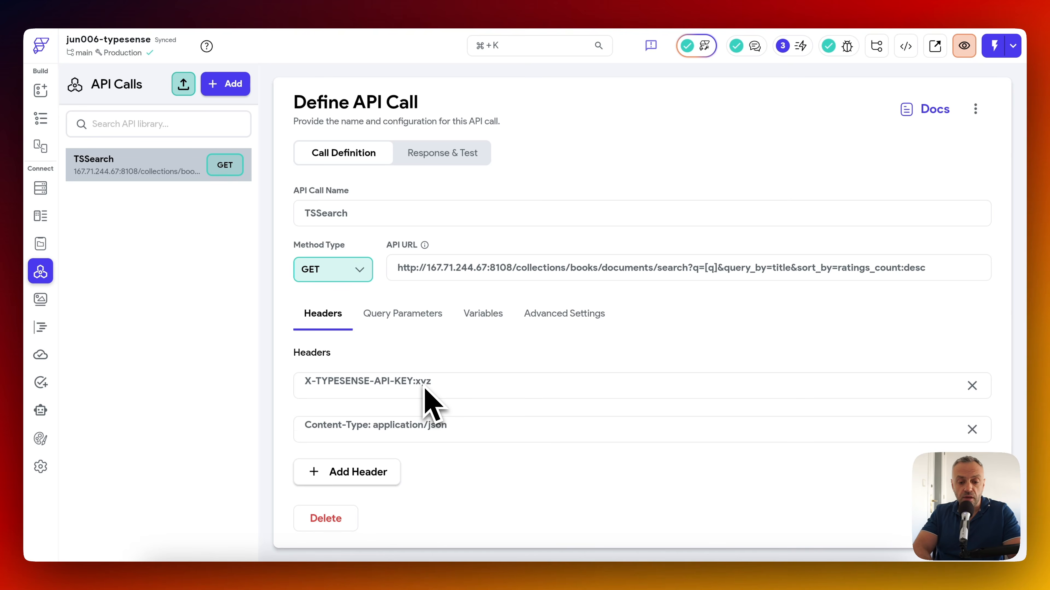
Test the TSSearch call for harry potter and select its whole 17-hit JSON response.
{"action": "left_click", "coordinate": [442, 154]}
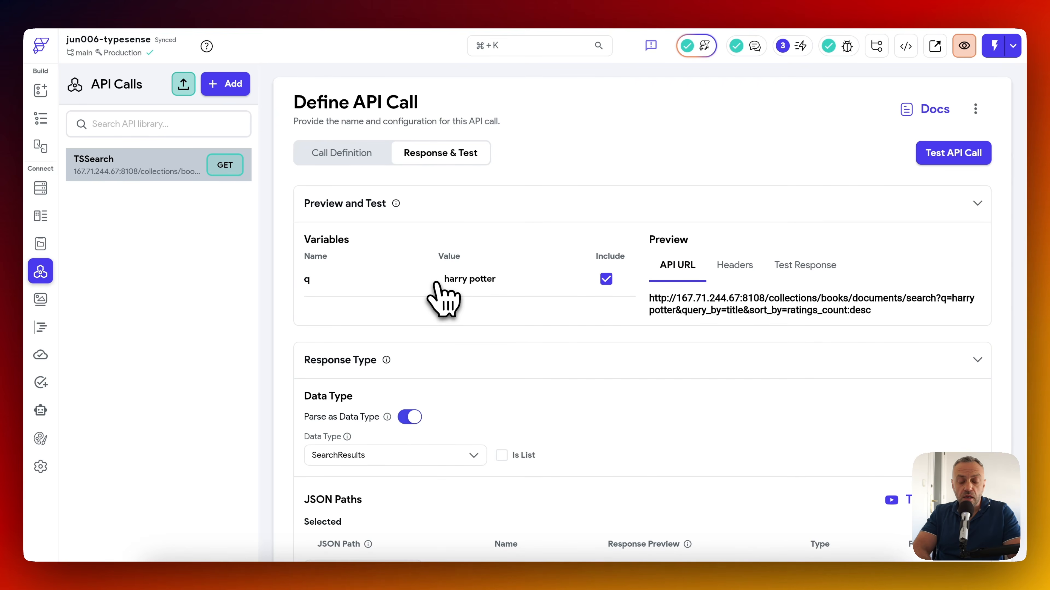
{"action": "left_click", "coordinate": [953, 157]}
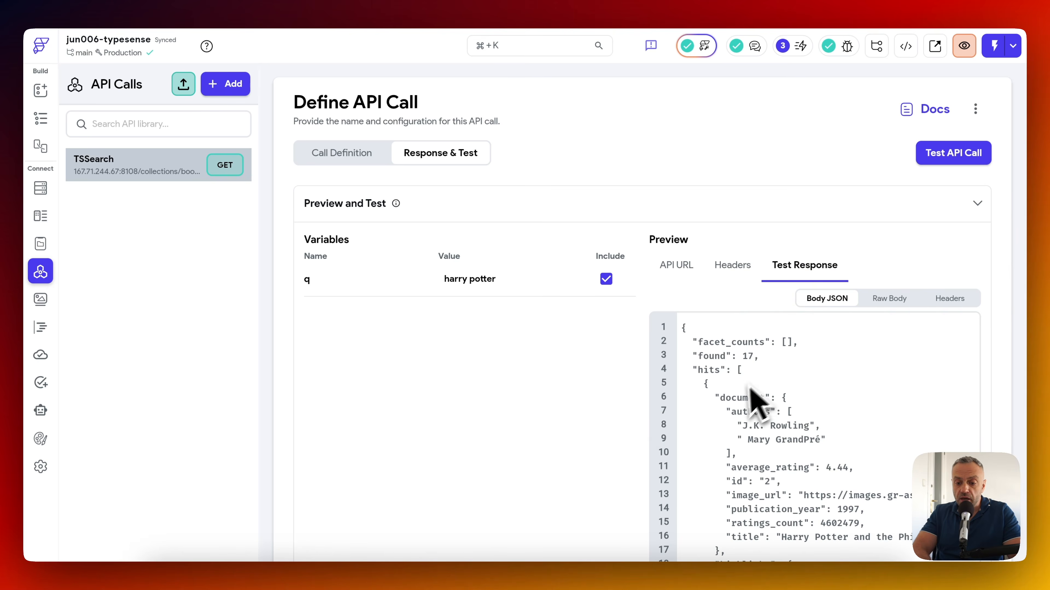
{"action": "scroll", "coordinate": [543, 450], "scroll_direction": "down", "scroll_amount": 5}
{"action": "scroll", "coordinate": [750, 277], "scroll_direction": "up", "scroll_amount": 1}
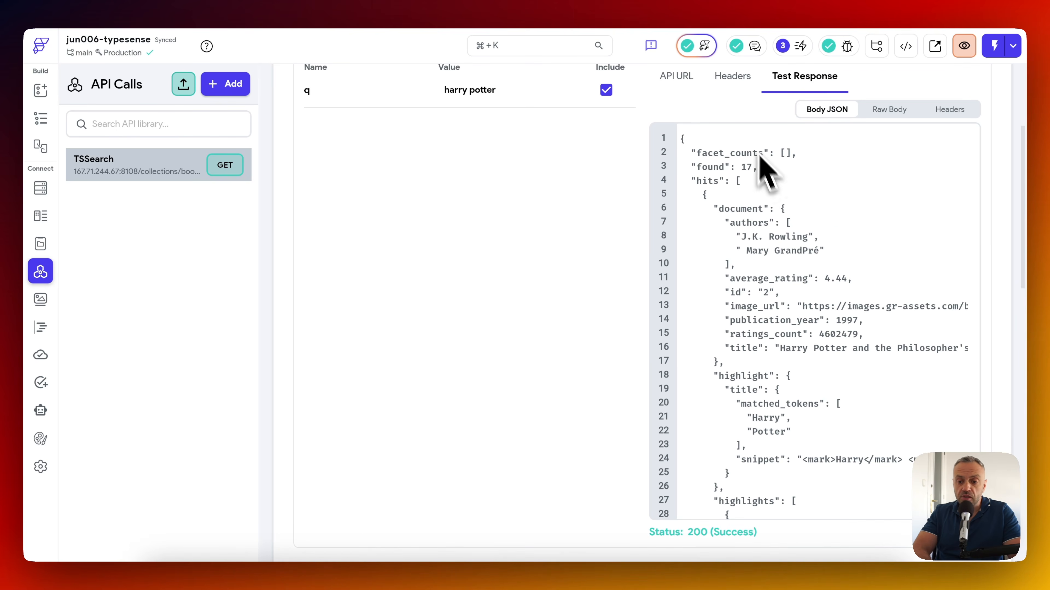
{"action": "scroll", "coordinate": [750, 298], "scroll_direction": "down", "scroll_amount": 10}
{"action": "scroll", "coordinate": [748, 299], "scroll_direction": "up", "scroll_amount": 15}
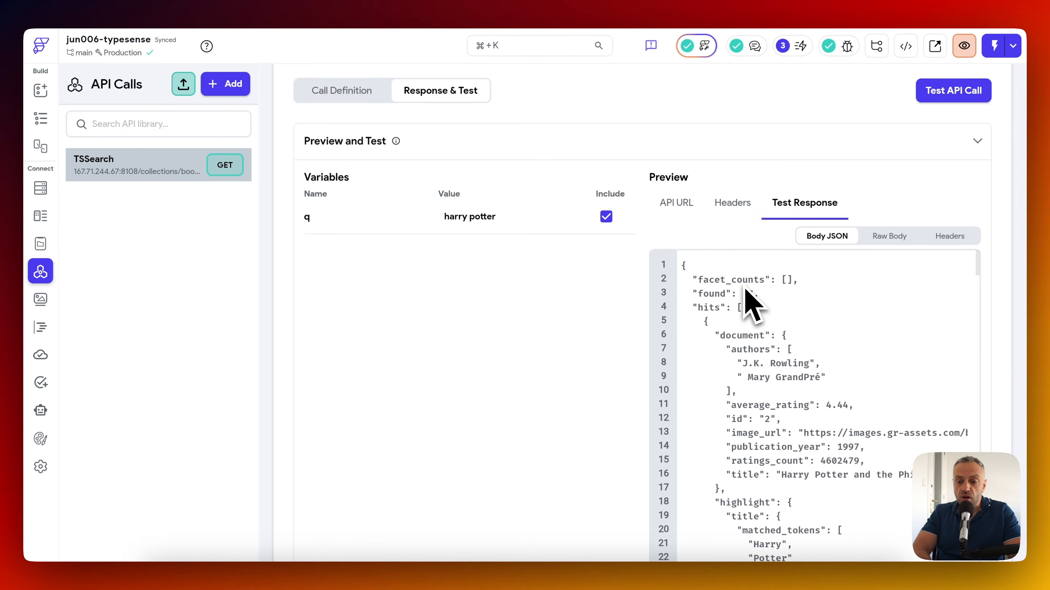
{"action": "scroll", "coordinate": [591, 351], "scroll_direction": "down", "scroll_amount": 4}
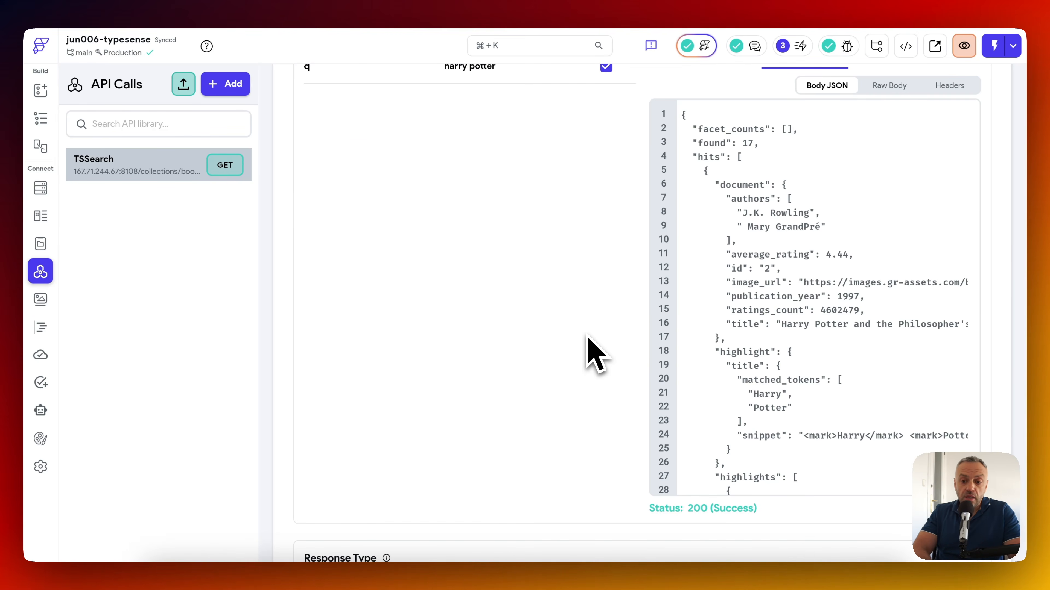
{"action": "left_click", "coordinate": [796, 173]}
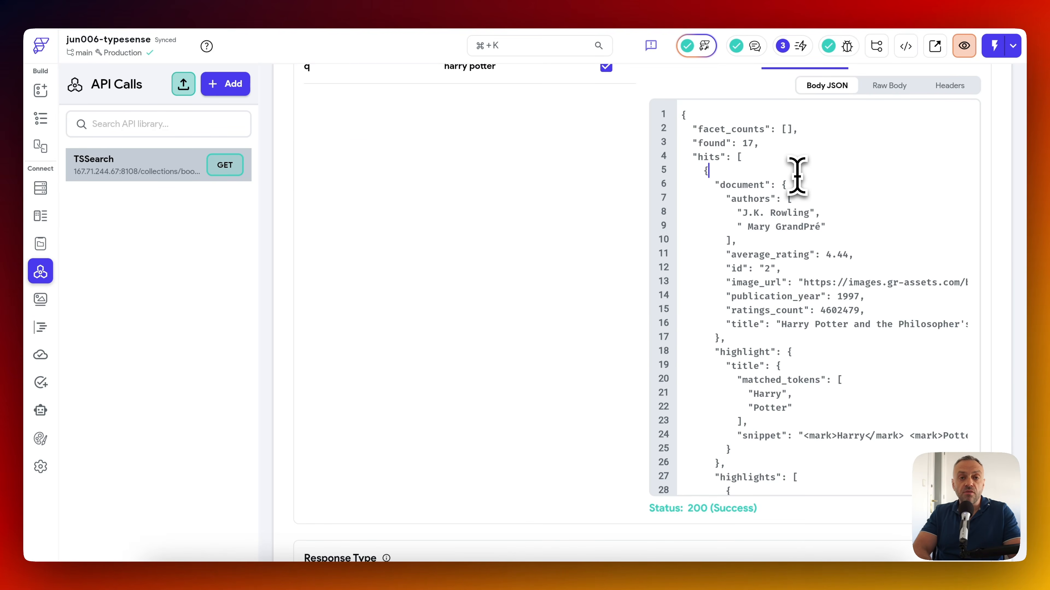
{"action": "key", "text": "super+a"}
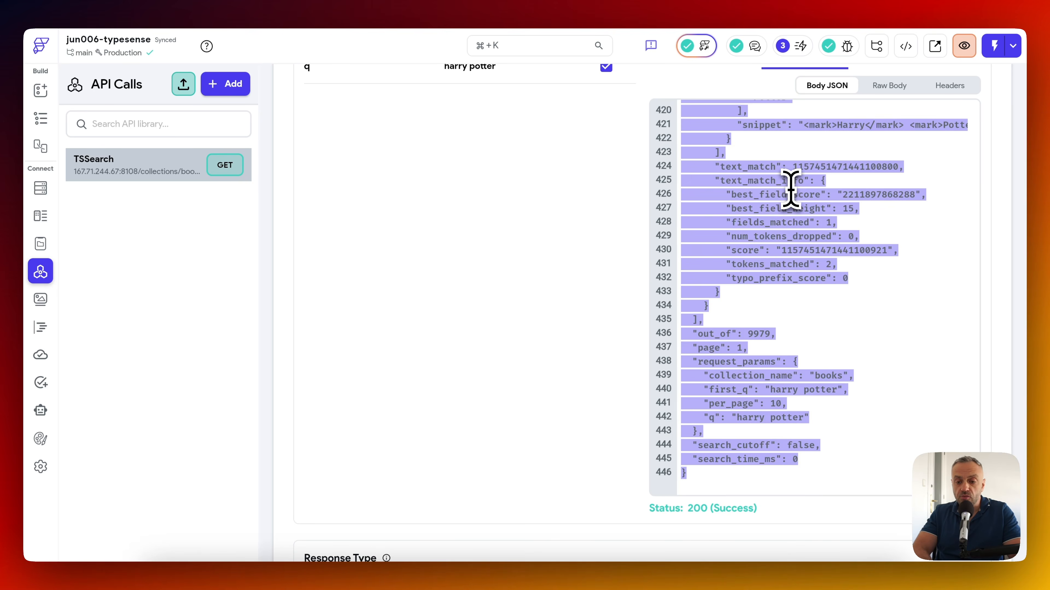
{"action": "left_click", "coordinate": [40, 216]}
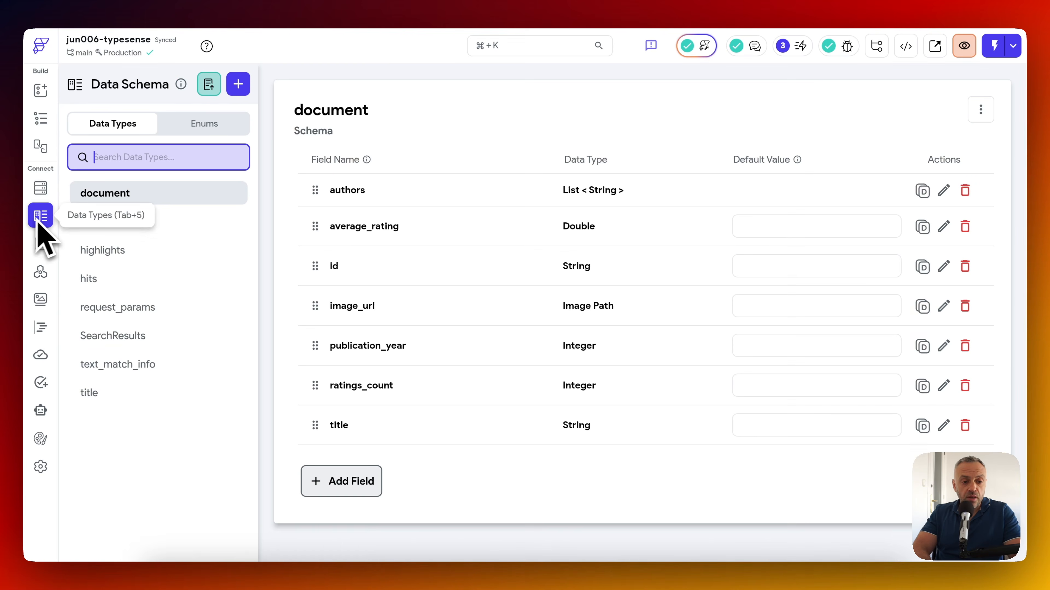
Paste the search response into a new data type from JSON, then cancel it.
{"action": "left_click", "coordinate": [209, 84]}
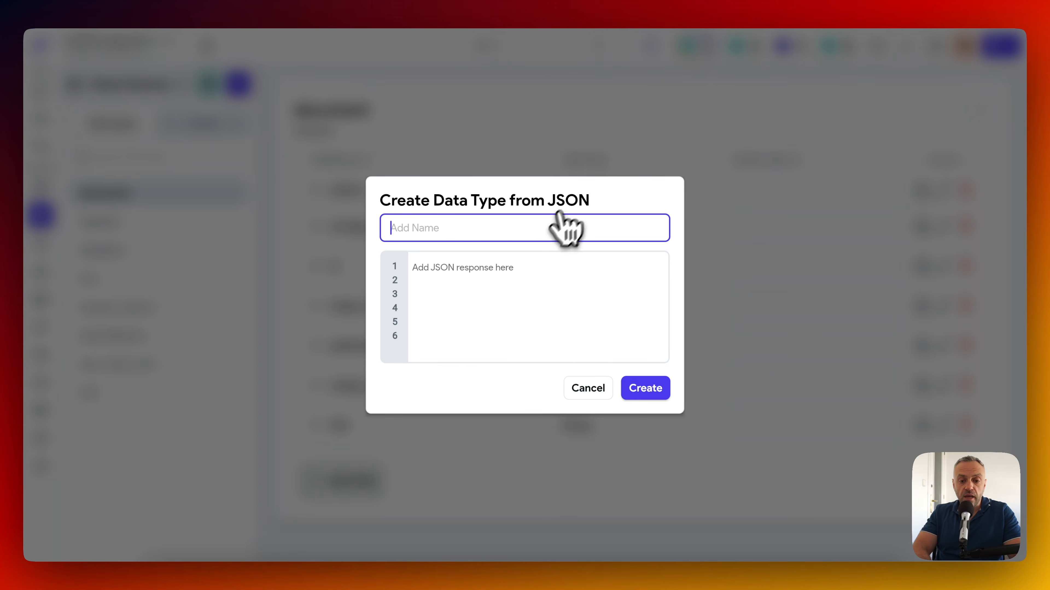
{"action": "left_click", "coordinate": [504, 265]}
{"action": "key", "text": "super+v"}
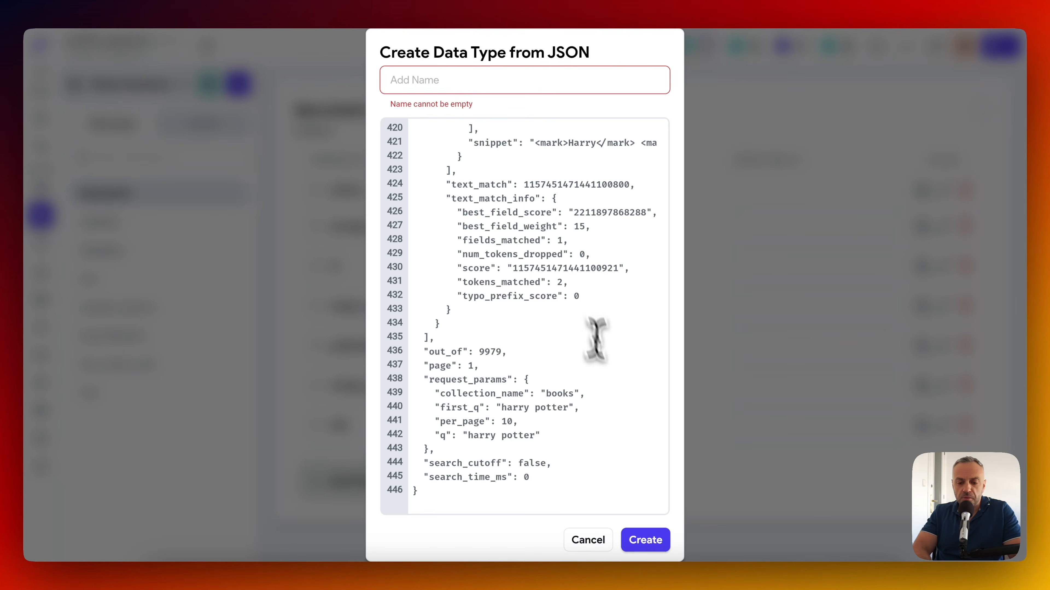
{"action": "scroll", "coordinate": [520, 202], "scroll_direction": "up", "scroll_amount": 10}
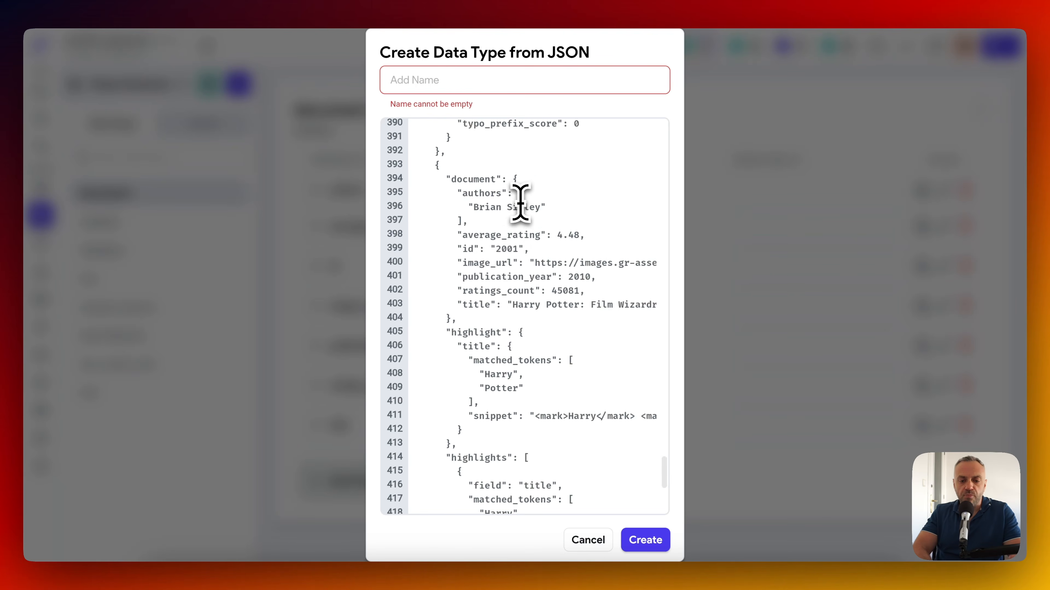
{"action": "left_click", "coordinate": [591, 540]}
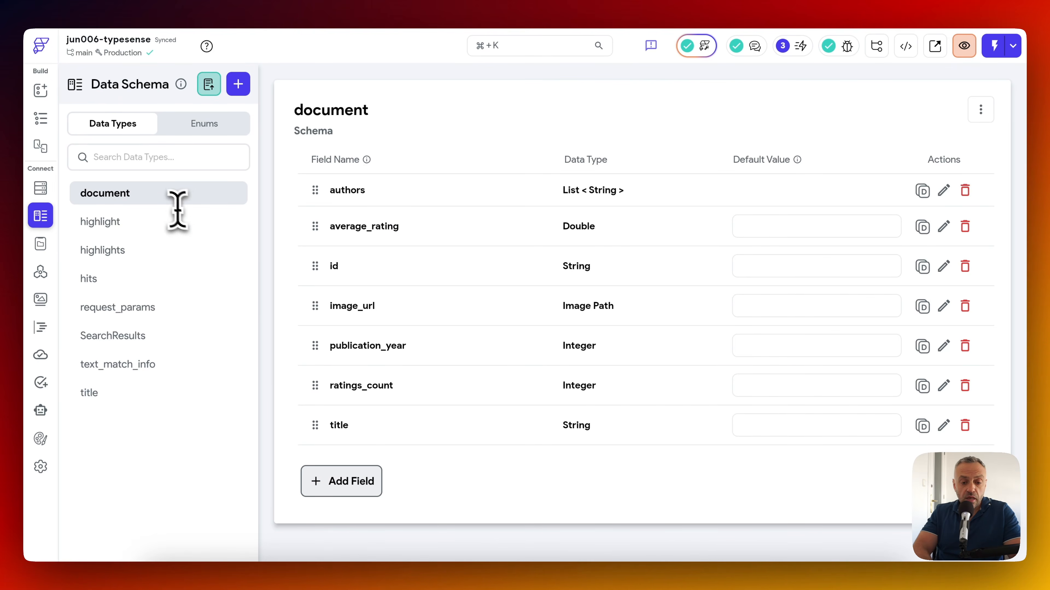
Review the fields of the SearchResults, request_params, hits and document data types.
{"action": "left_click", "coordinate": [133, 338]}
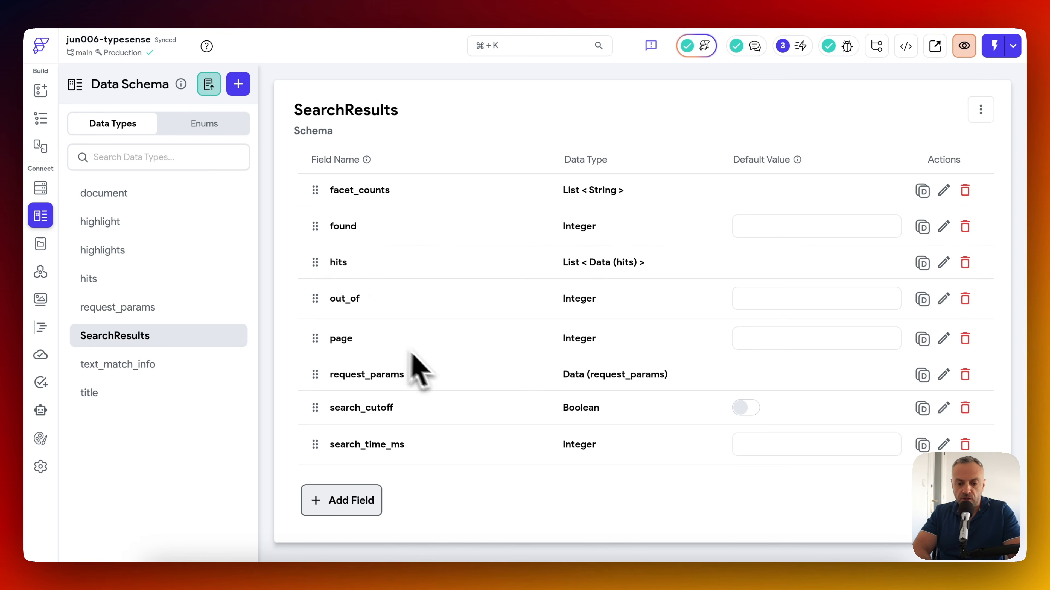
{"action": "left_click", "coordinate": [160, 308]}
{"action": "left_click", "coordinate": [142, 337]}
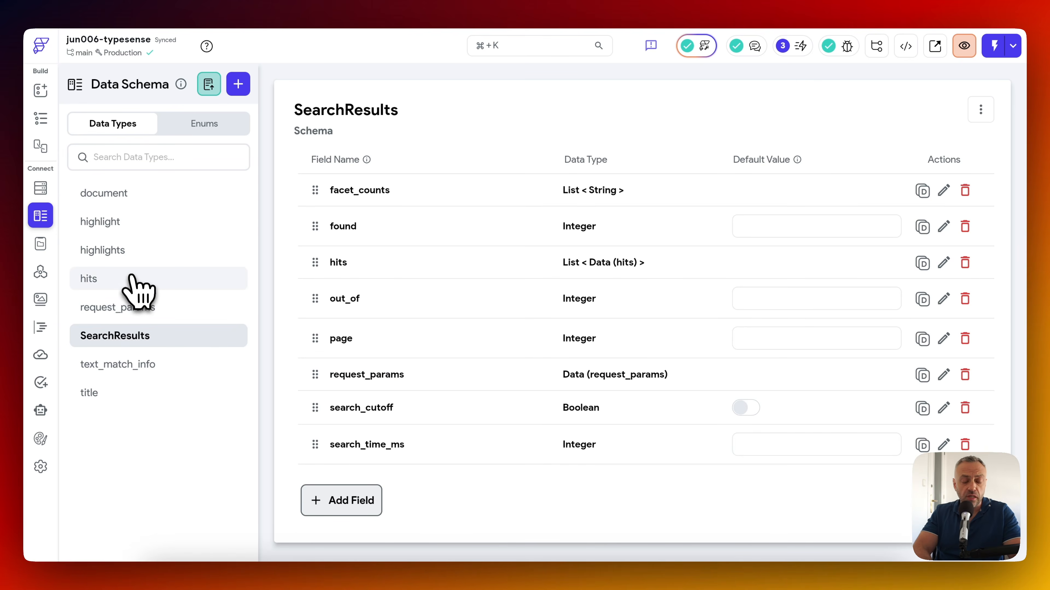
{"action": "left_click", "coordinate": [136, 285]}
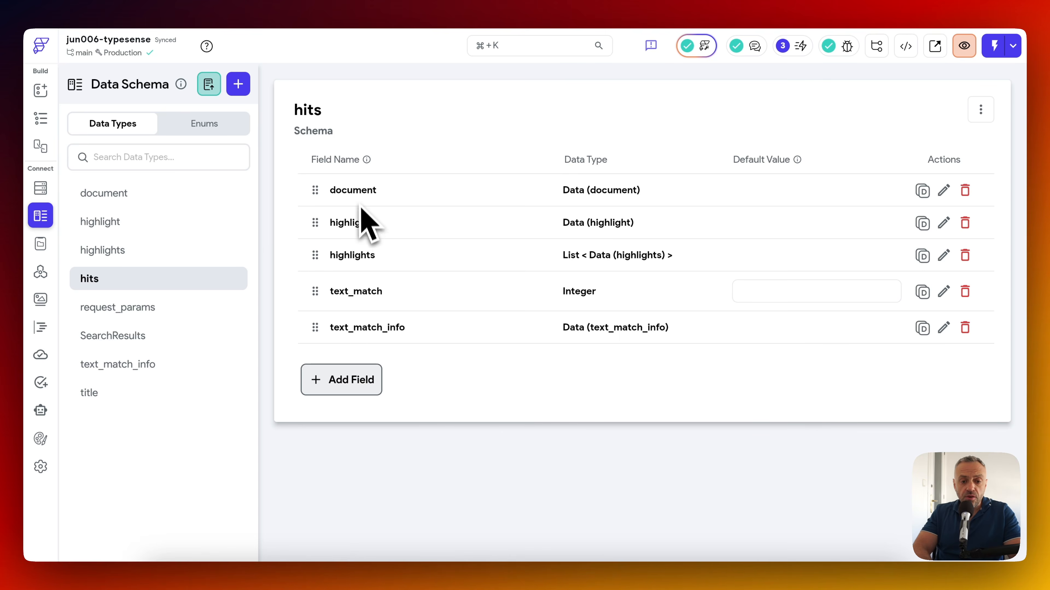
{"action": "left_click", "coordinate": [149, 200]}
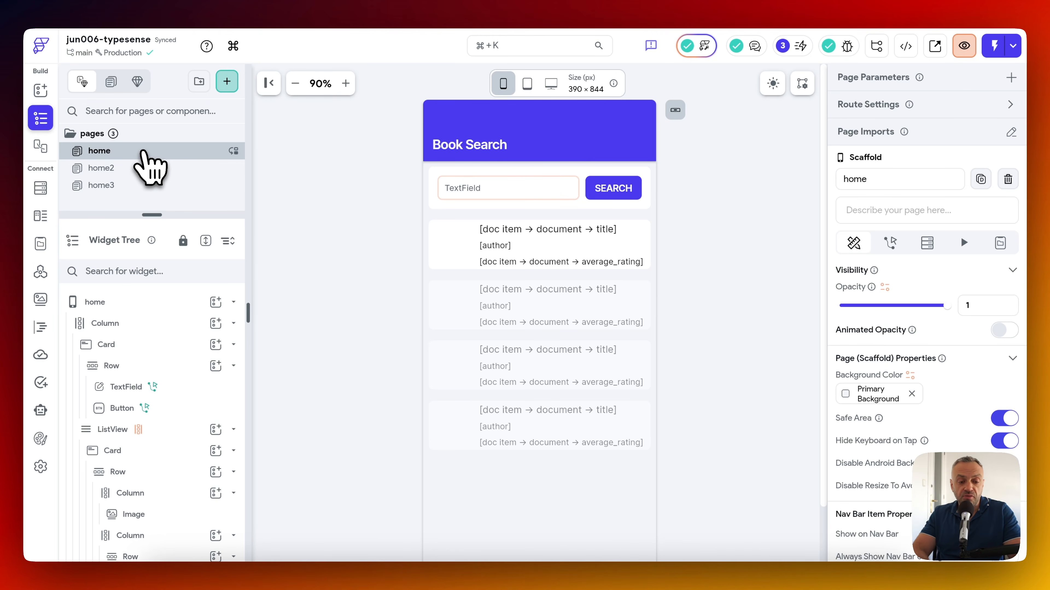
{"action": "left_click", "coordinate": [505, 198]}
{"action": "left_click", "coordinate": [623, 193]}
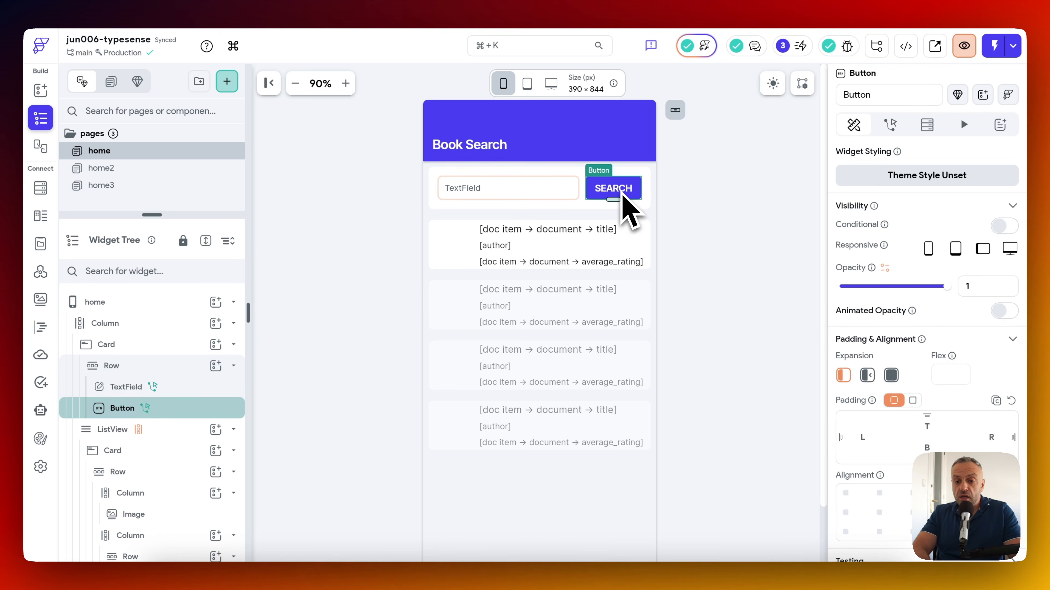
{"action": "left_click", "coordinate": [890, 124]}
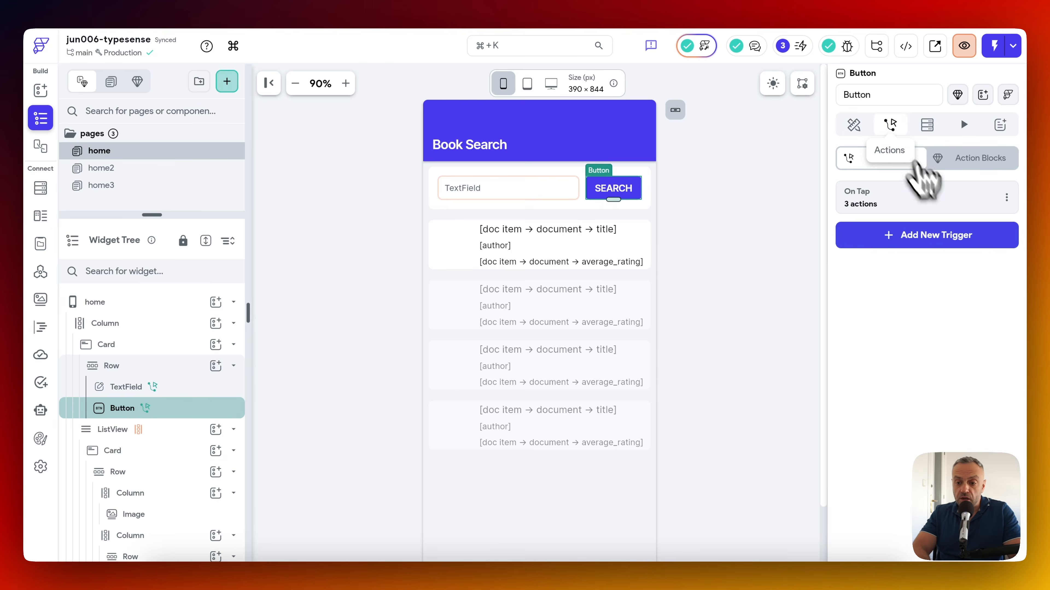
{"action": "left_click", "coordinate": [944, 202]}
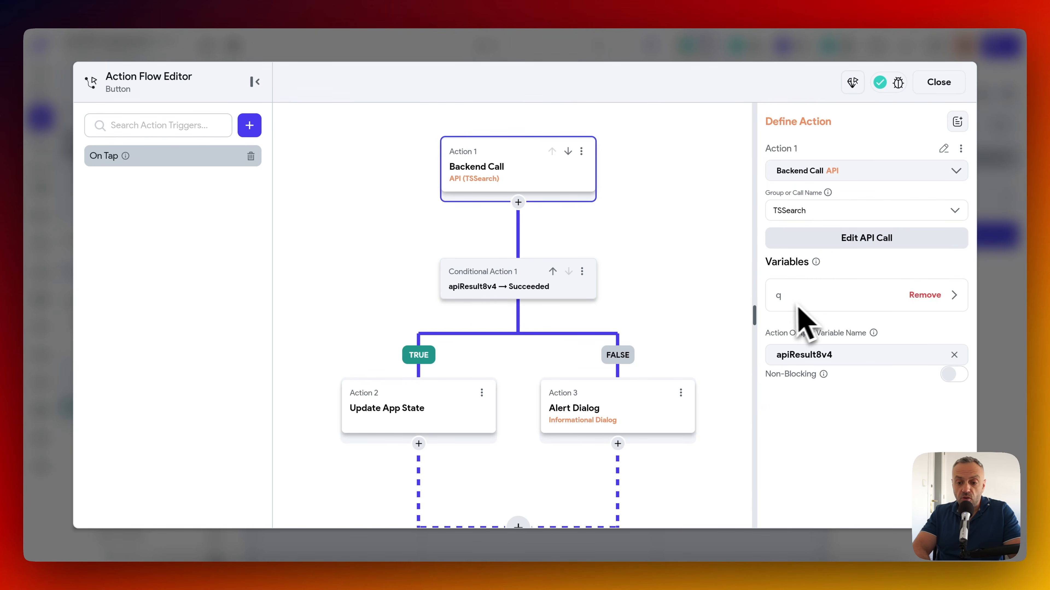
{"action": "left_click", "coordinate": [821, 302]}
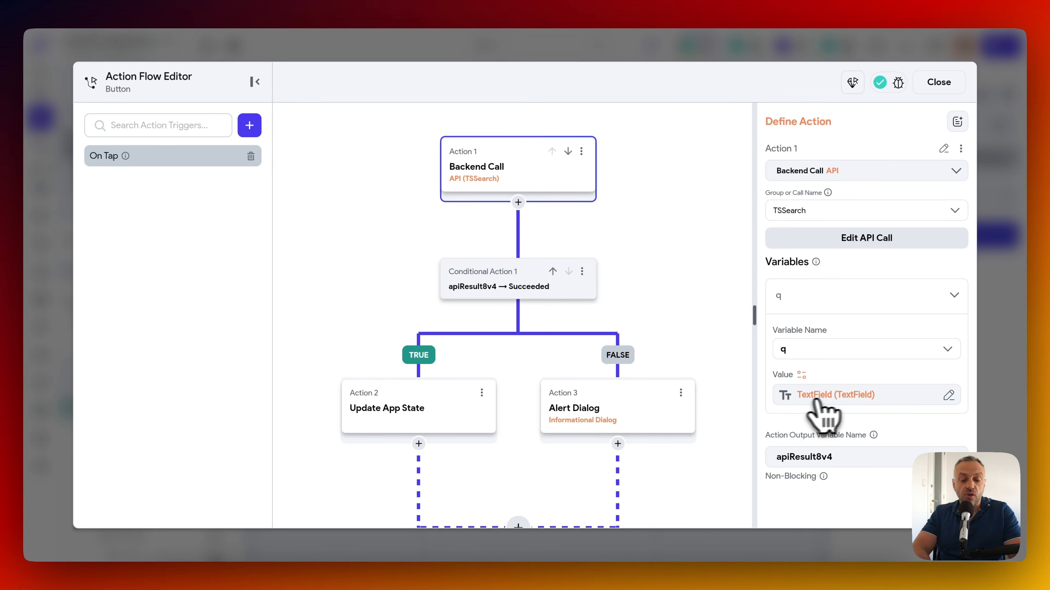
{"action": "left_click", "coordinate": [429, 423]}
{"action": "left_click", "coordinate": [987, 242]}
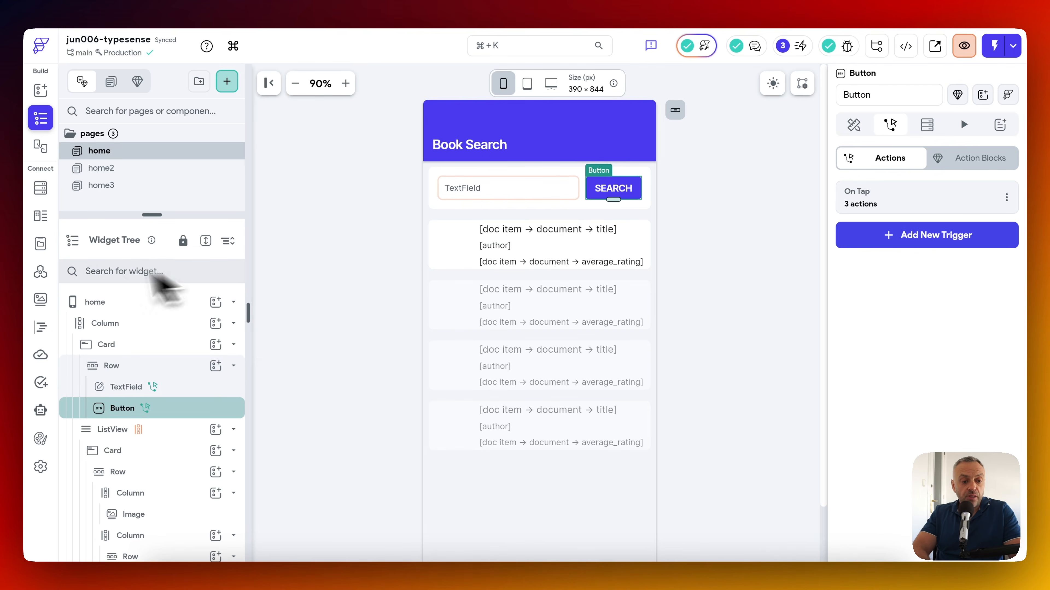
{"action": "left_click", "coordinate": [42, 245]}
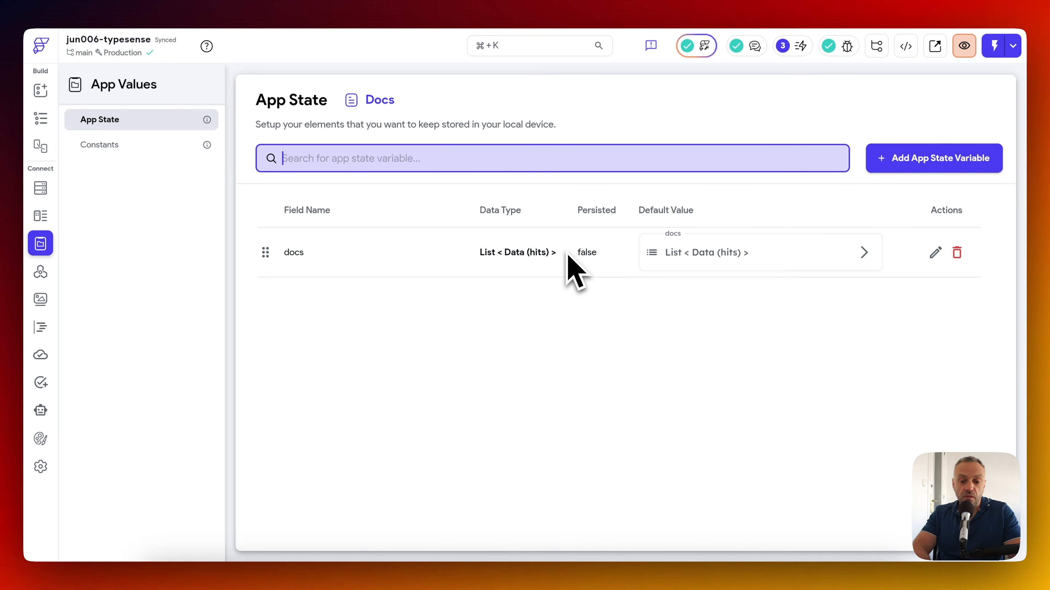
{"action": "left_click", "coordinate": [42, 117]}
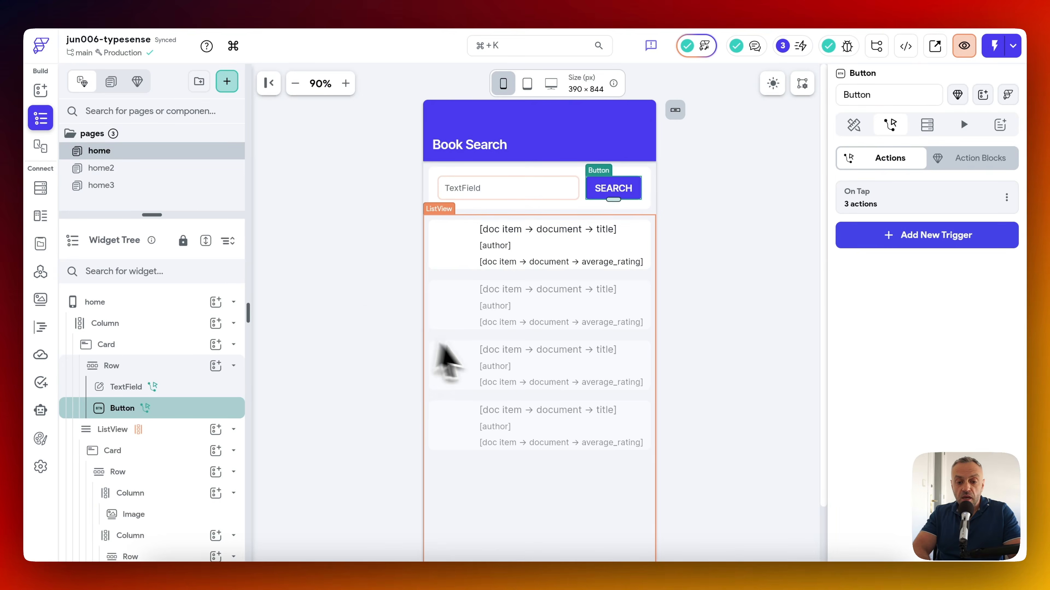
Check the list item's title, author and average_rating text bindings.
{"action": "left_click", "coordinate": [551, 464]}
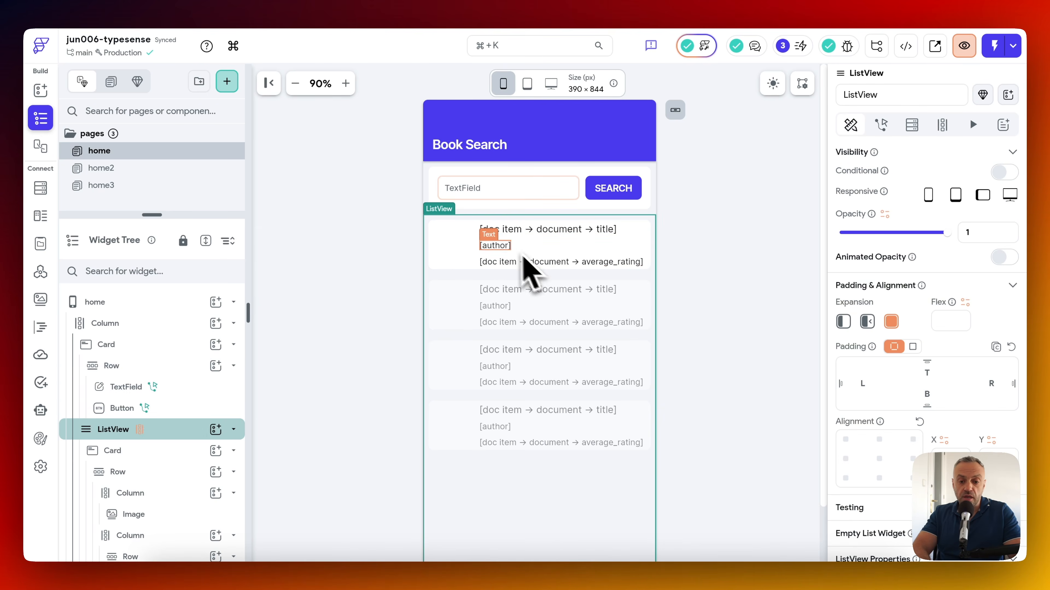
{"action": "left_click", "coordinate": [502, 231]}
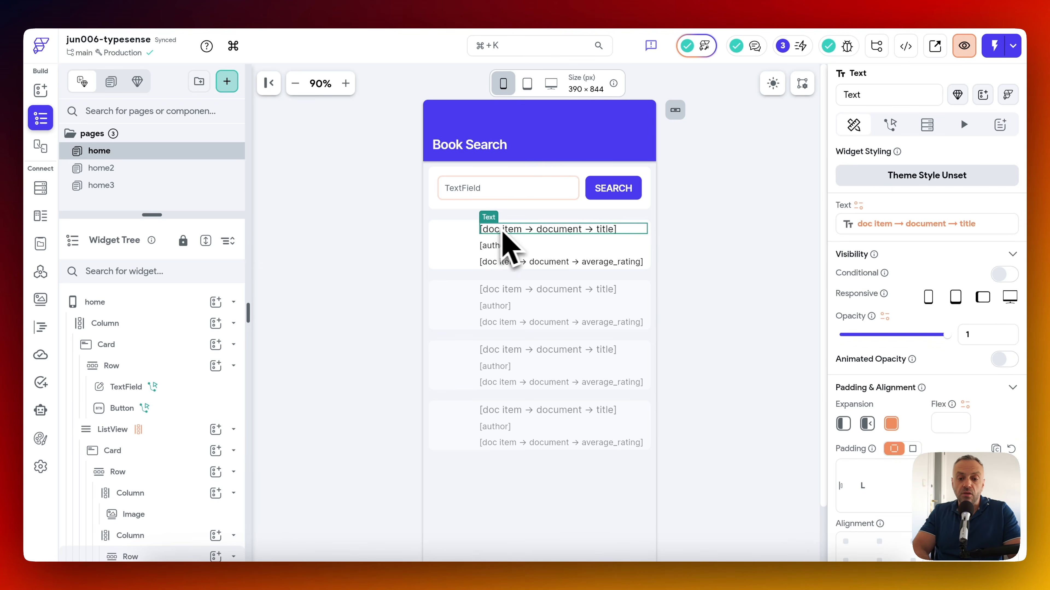
{"action": "left_click", "coordinate": [501, 245]}
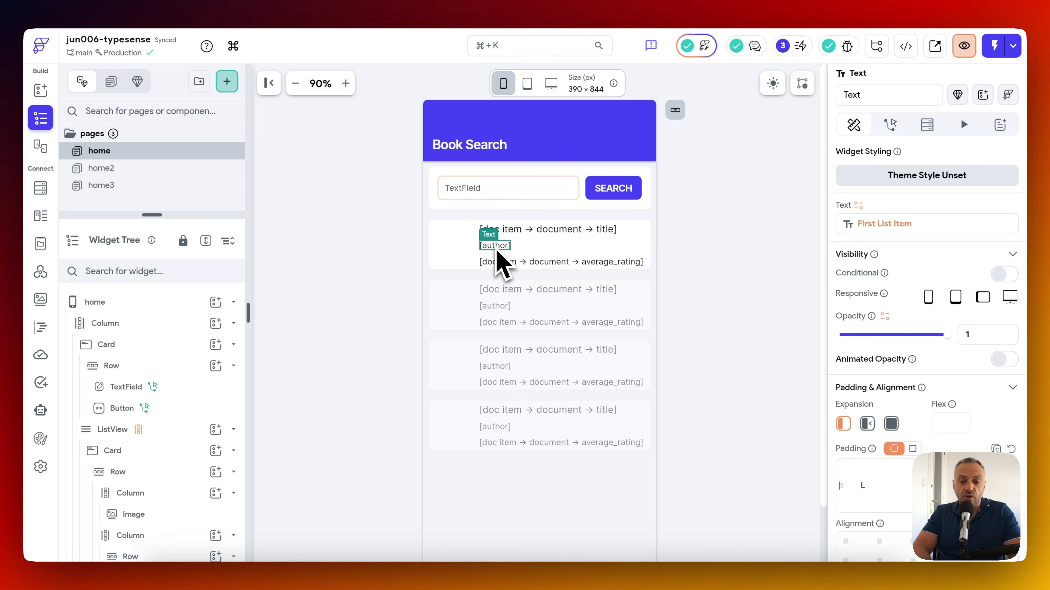
{"action": "left_click", "coordinate": [505, 264]}
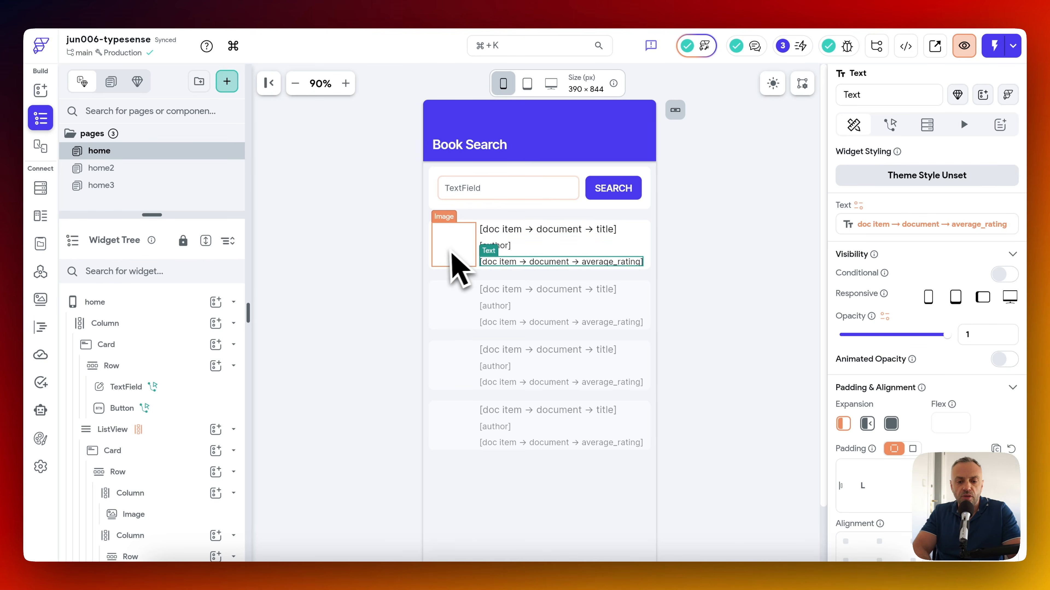
Bind the book cover image path to doc item > document > image_url.
{"action": "left_click", "coordinate": [453, 259]}
{"action": "scroll", "coordinate": [946, 282], "scroll_direction": "down", "scroll_amount": 5}
{"action": "scroll", "coordinate": [953, 245], "scroll_direction": "up", "scroll_amount": 2}
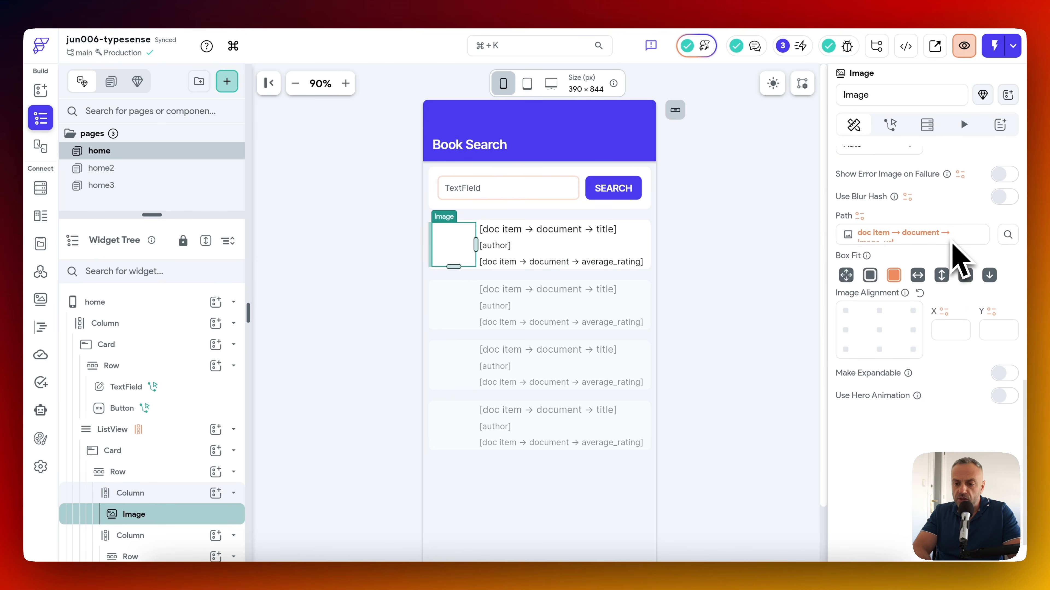
{"action": "left_click", "coordinate": [897, 248]}
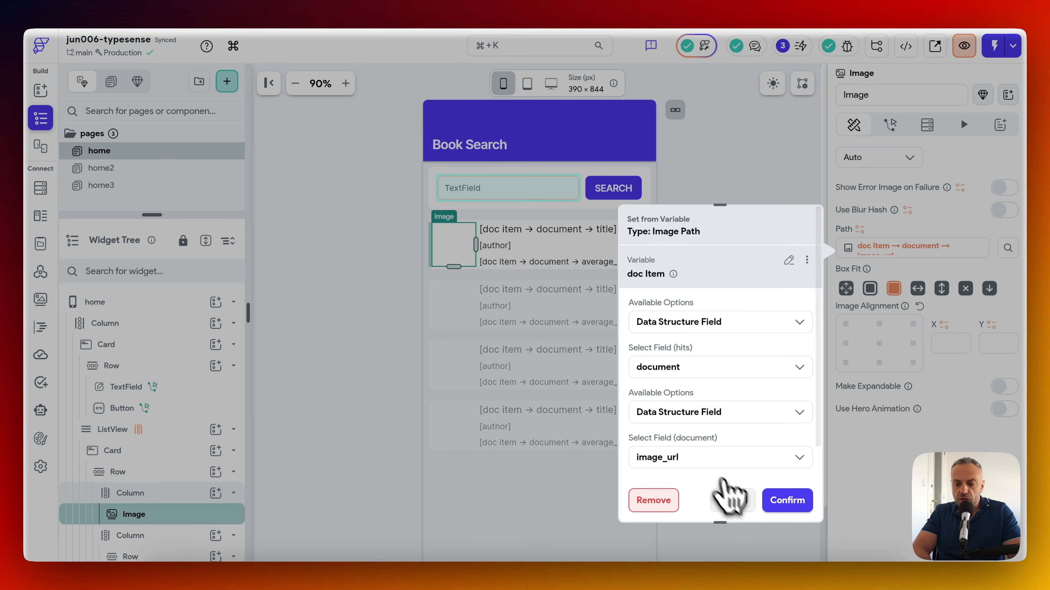
{"action": "left_click", "coordinate": [771, 501]}
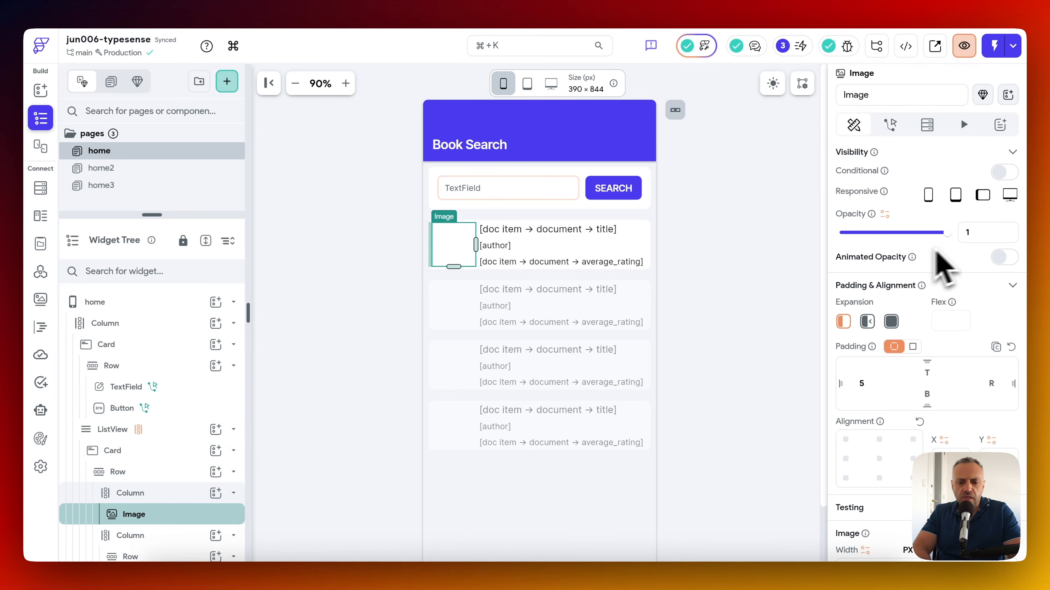
Check the ListView generates its children from docs, then switch to the home2 page.
{"action": "left_click", "coordinate": [492, 421]}
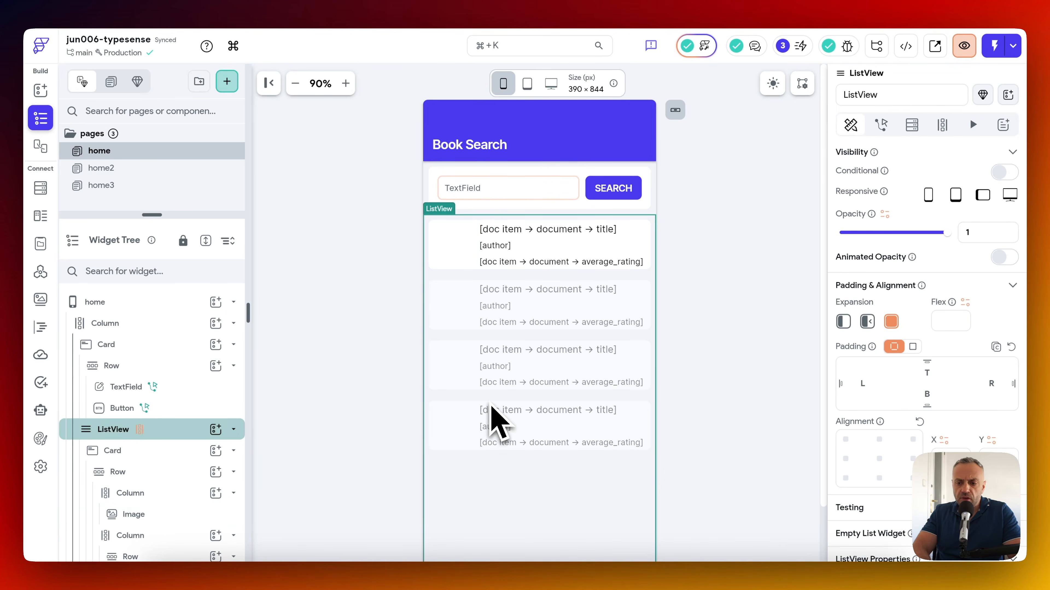
{"action": "left_click", "coordinate": [943, 125]}
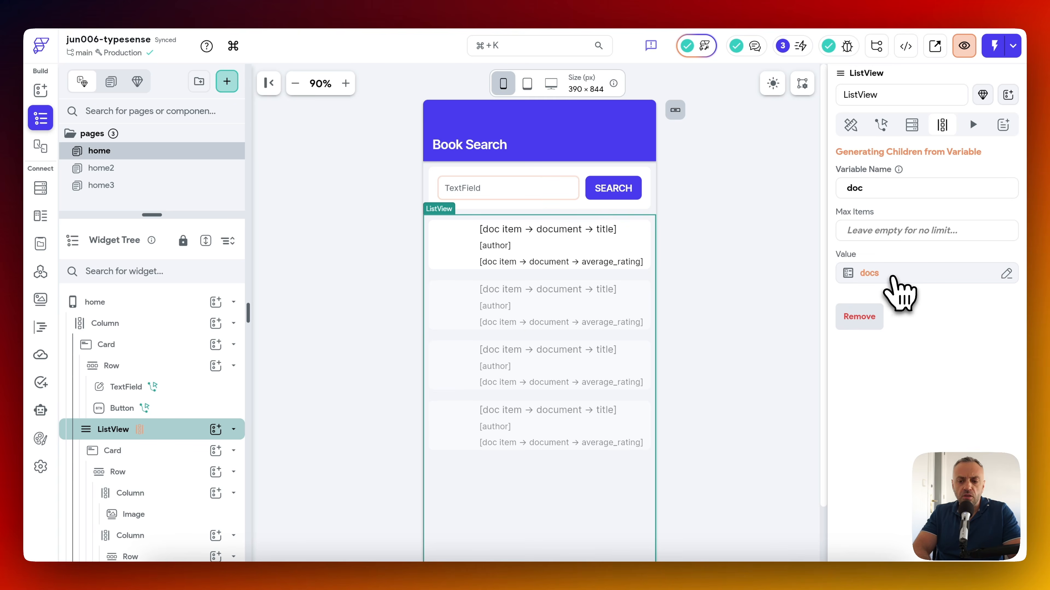
{"action": "left_click", "coordinate": [893, 281]}
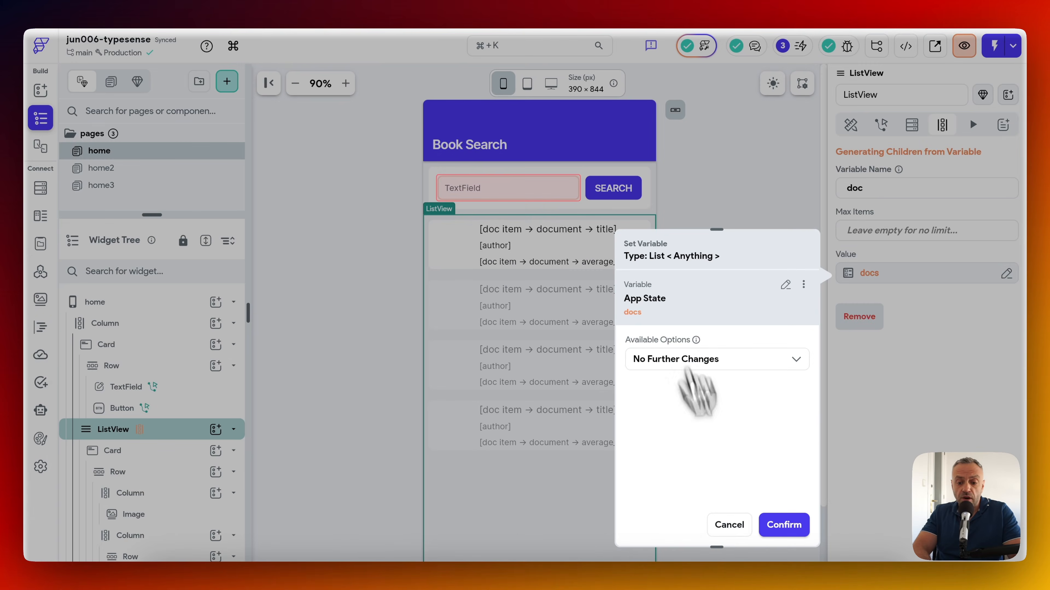
{"action": "left_click", "coordinate": [729, 528]}
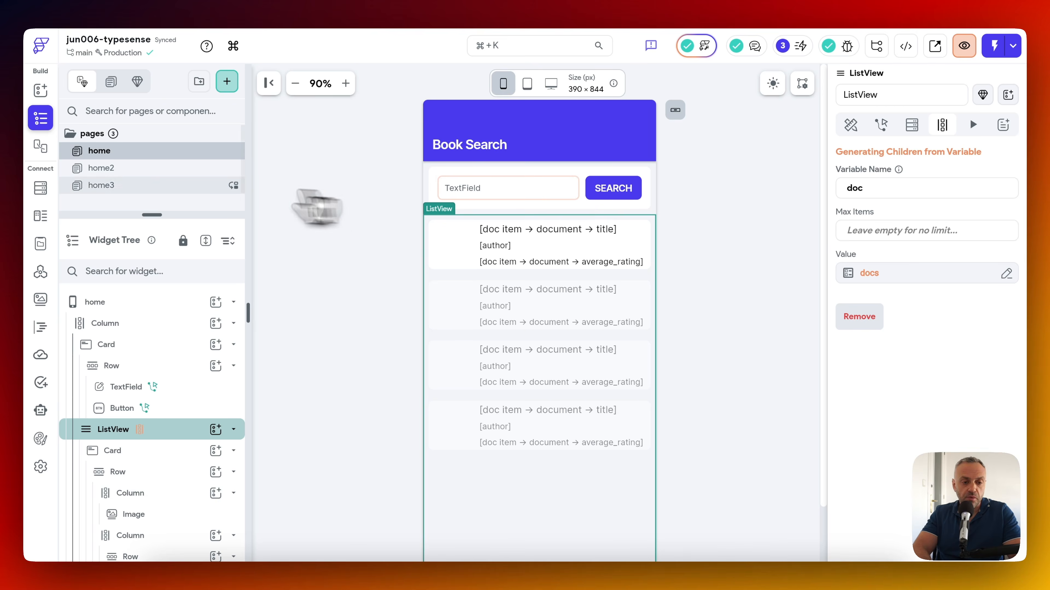
{"action": "left_click", "coordinate": [162, 169]}
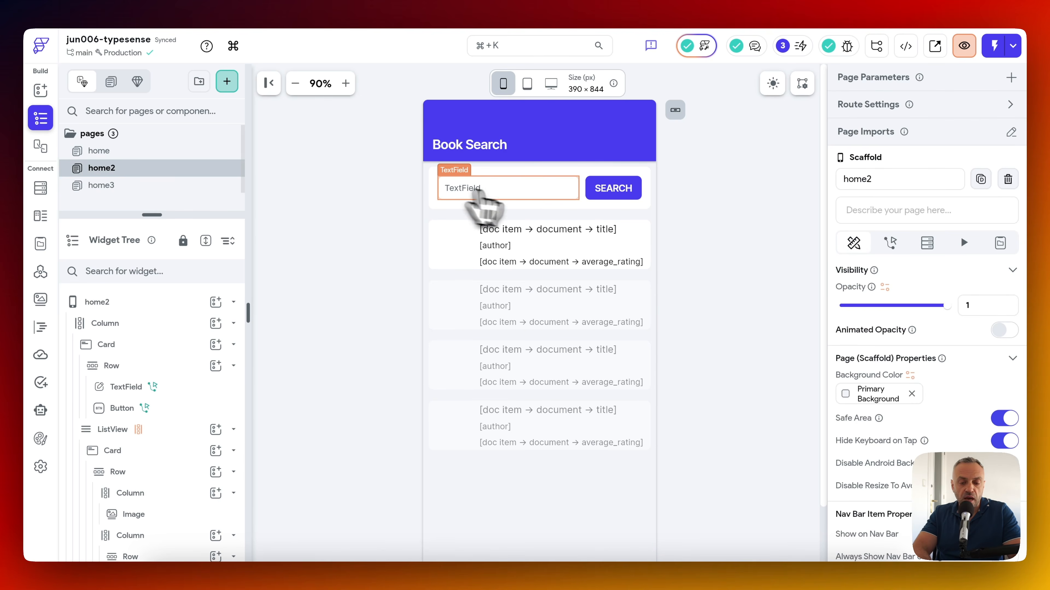
Expand home2 search field's Autocomplete Properties and open its On Change TSSearch action flow.
{"action": "left_click", "coordinate": [538, 195]}
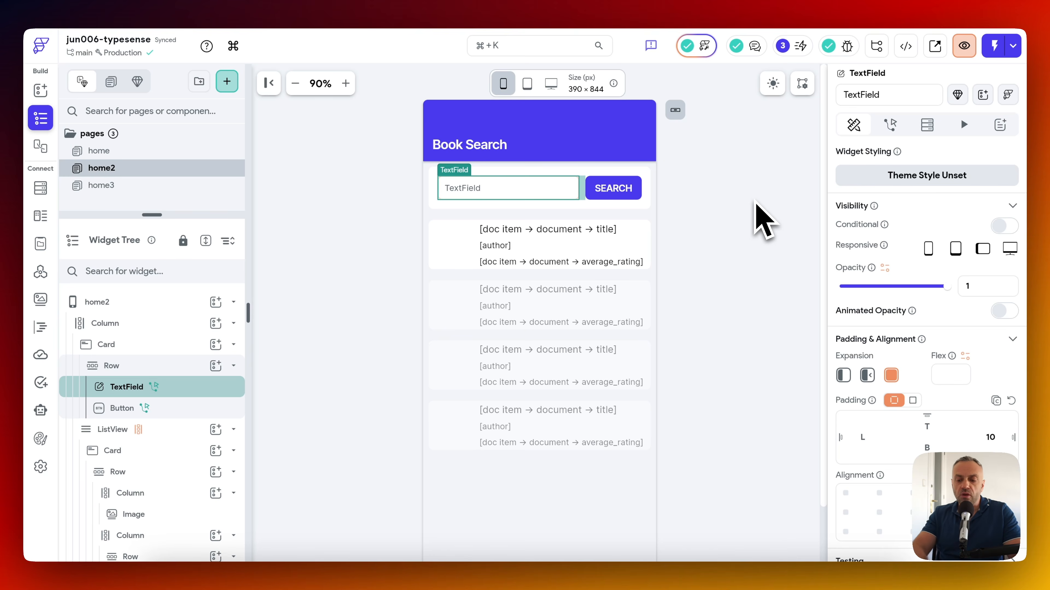
{"action": "scroll", "coordinate": [938, 215], "scroll_direction": "down", "scroll_amount": 10}
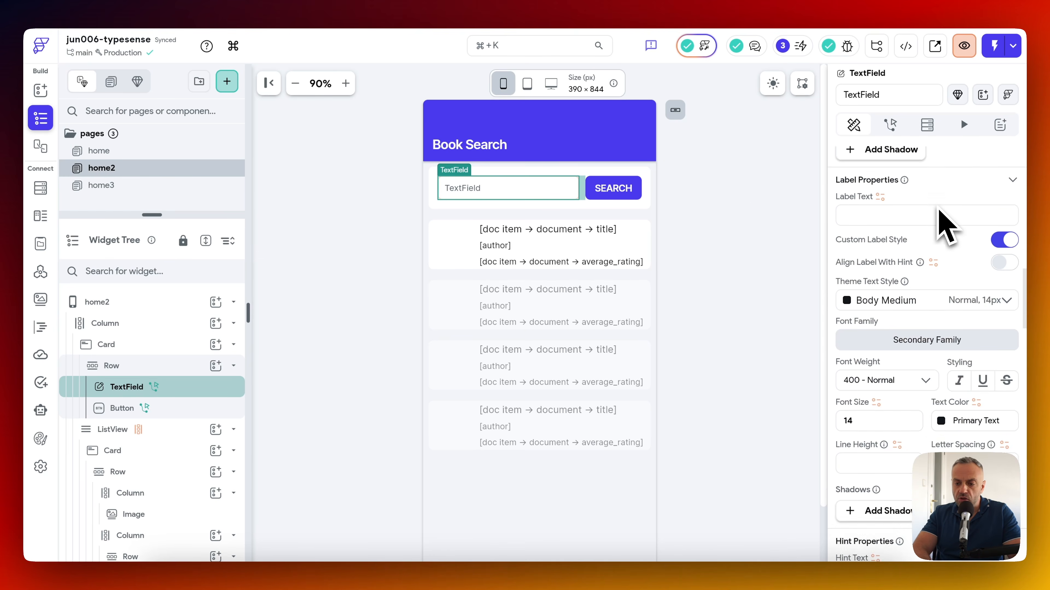
{"action": "scroll", "coordinate": [939, 211], "scroll_direction": "up", "scroll_amount": 3}
{"action": "scroll", "coordinate": [939, 211], "scroll_direction": "down", "scroll_amount": 8}
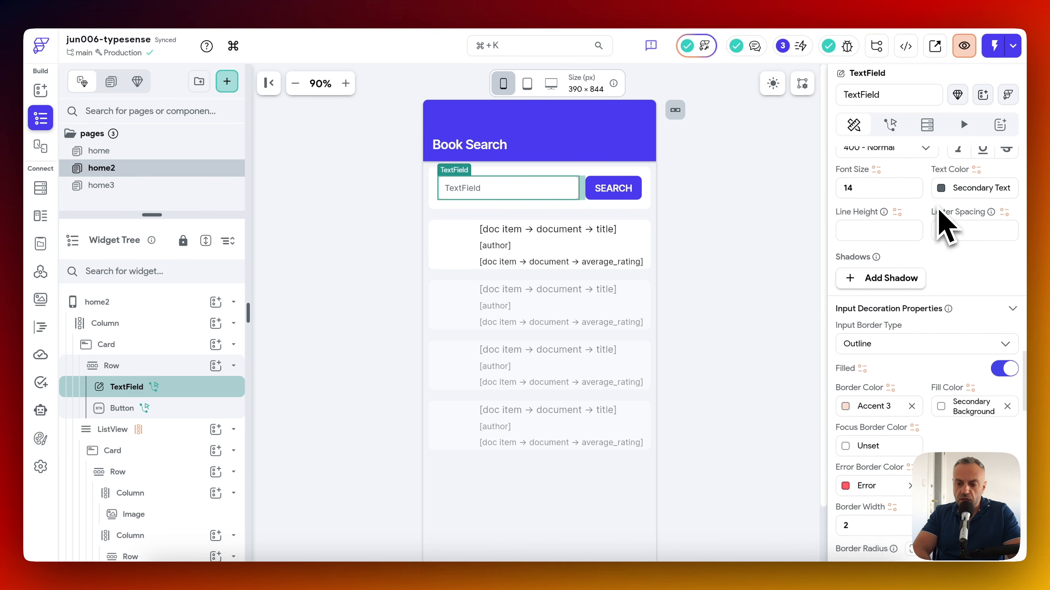
{"action": "scroll", "coordinate": [939, 211], "scroll_direction": "down", "scroll_amount": 15}
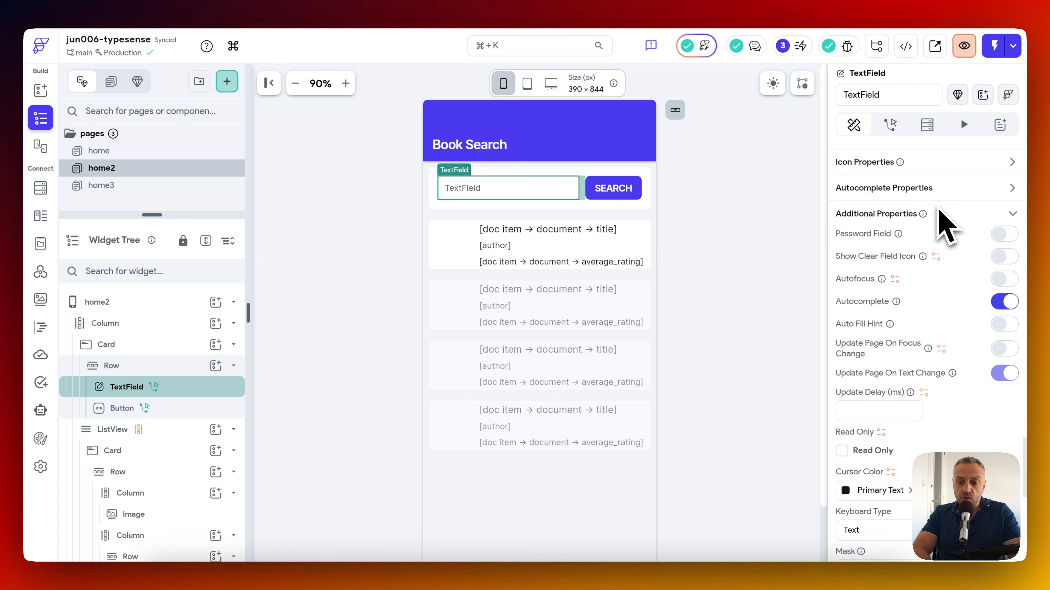
{"action": "left_click", "coordinate": [1012, 190]}
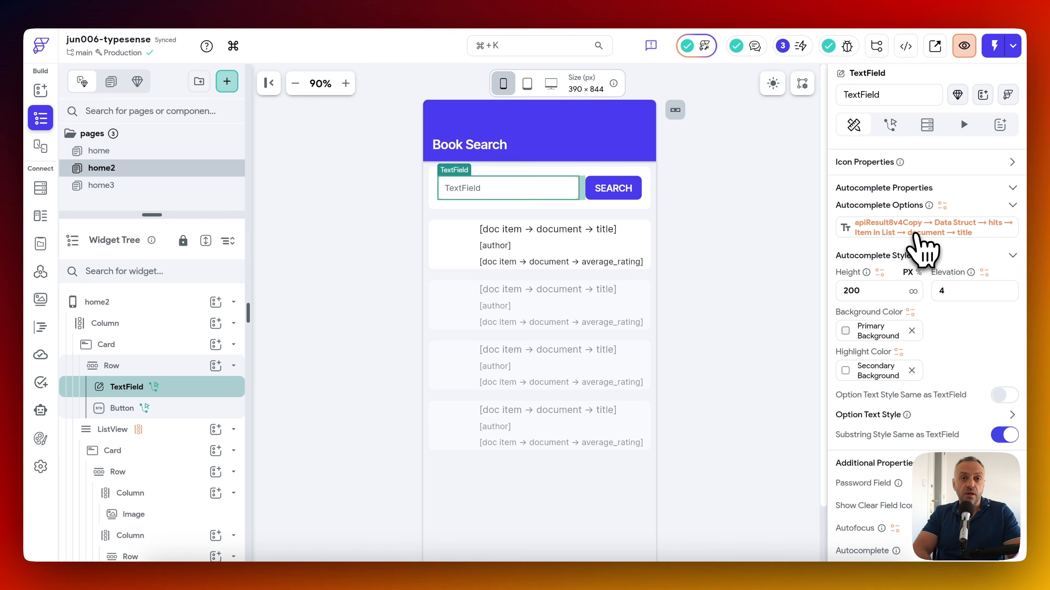
{"action": "scroll", "coordinate": [922, 248], "scroll_direction": "up", "scroll_amount": 2}
{"action": "scroll", "coordinate": [893, 274], "scroll_direction": "down", "scroll_amount": 1}
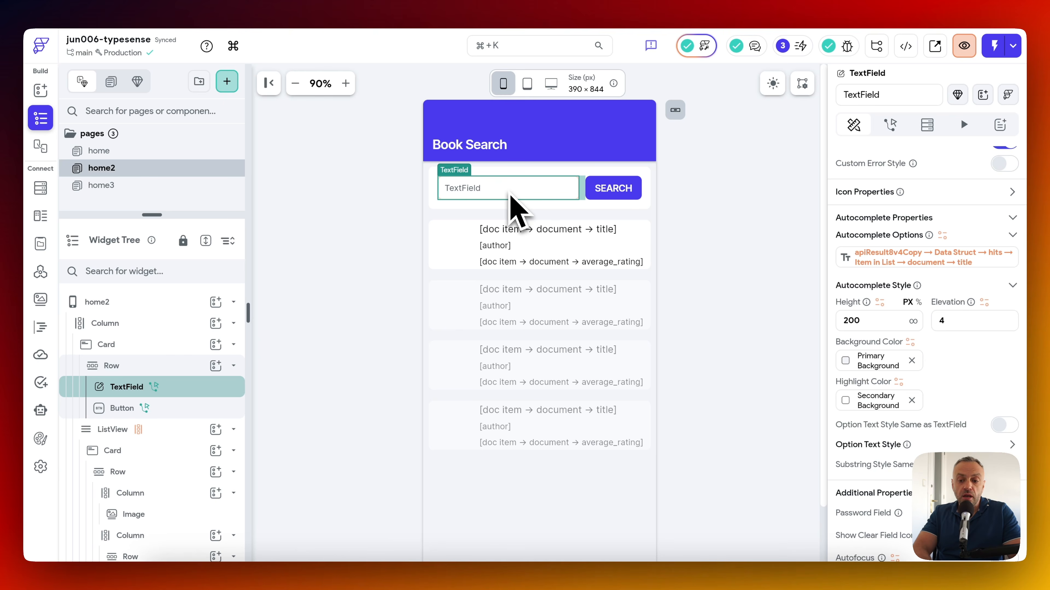
{"action": "scroll", "coordinate": [992, 272], "scroll_direction": "up", "scroll_amount": 5}
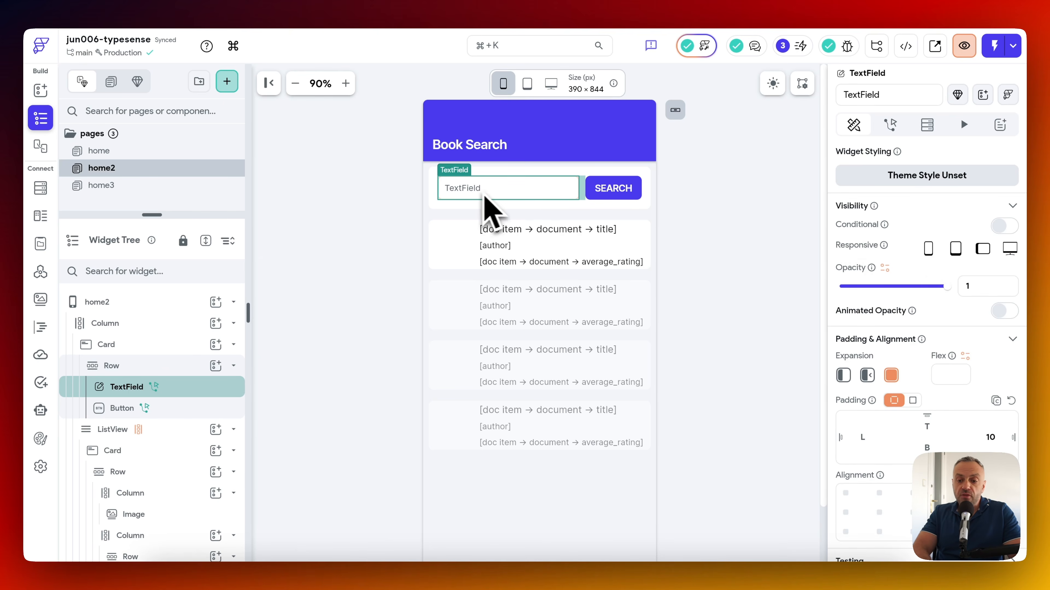
{"action": "left_click", "coordinate": [889, 124]}
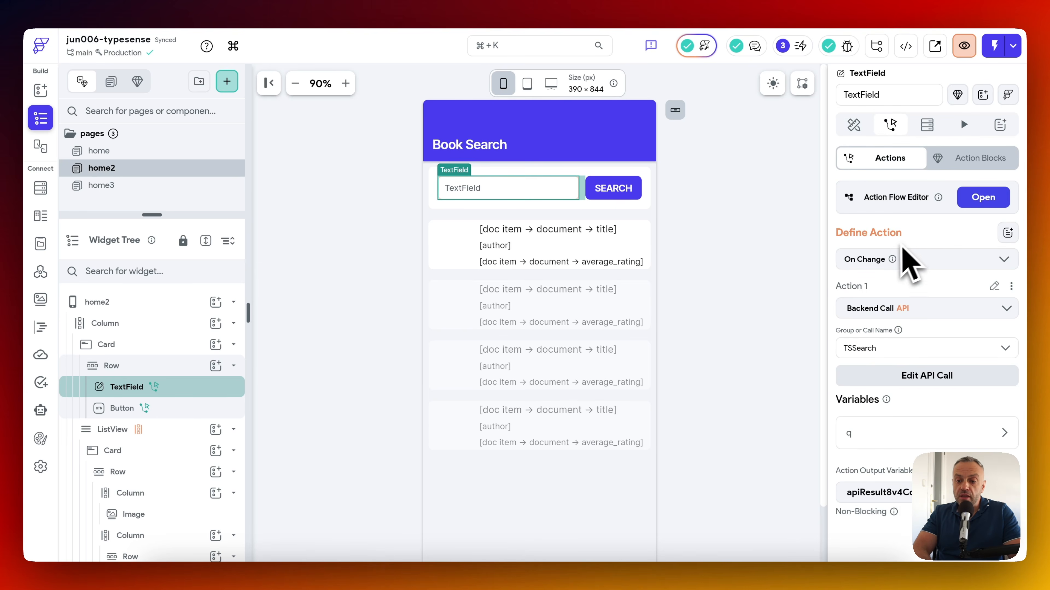
{"action": "scroll", "coordinate": [904, 260], "scroll_direction": "down", "scroll_amount": 1}
{"action": "left_click", "coordinate": [989, 177]}
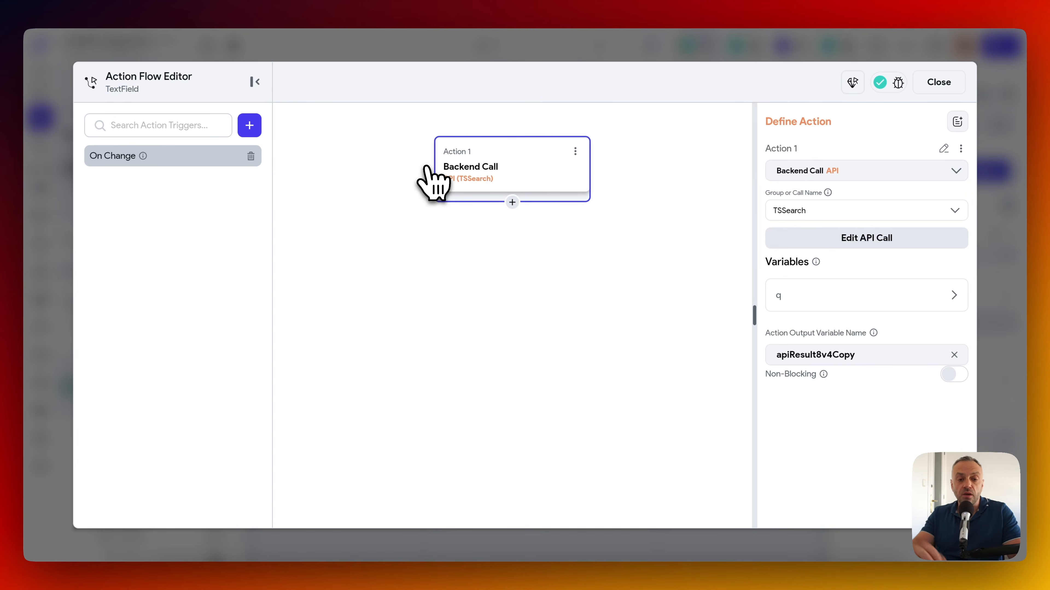
In the simulator's middle page, try the stone, ston, king and ki searches.
{"action": "left_click", "coordinate": [804, 578]}
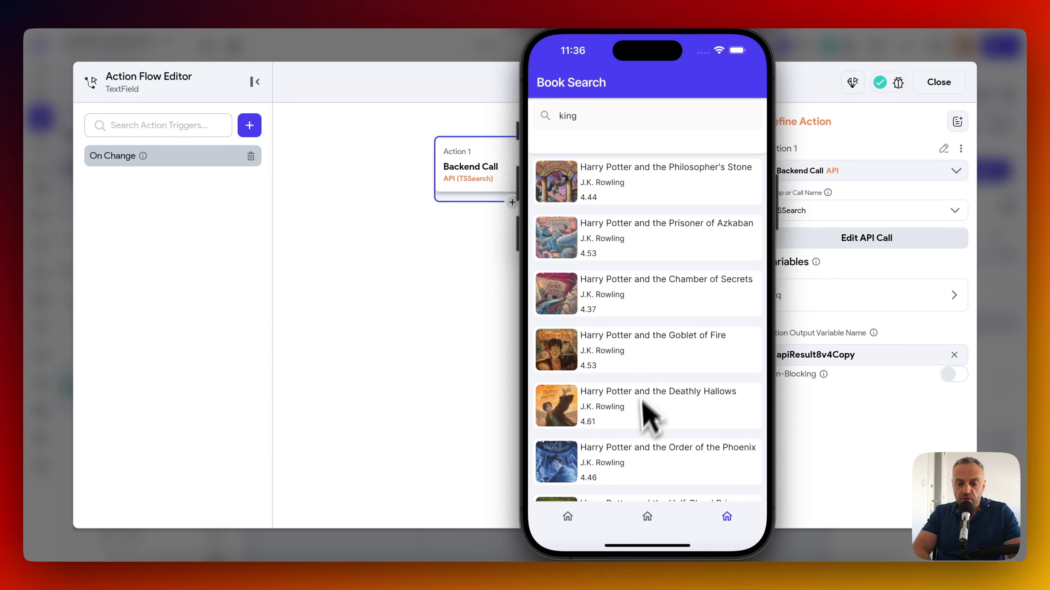
{"action": "left_click", "coordinate": [647, 521]}
{"action": "left_click", "coordinate": [596, 133]}
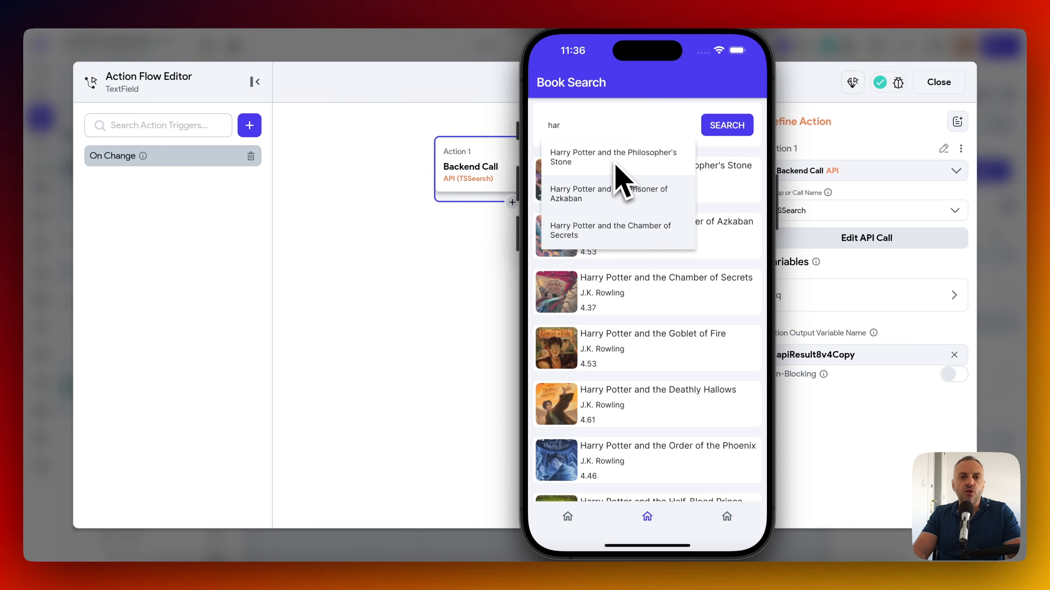
{"action": "key", "text": "BackSpace"}
{"action": "key", "text": "BackSpace"}
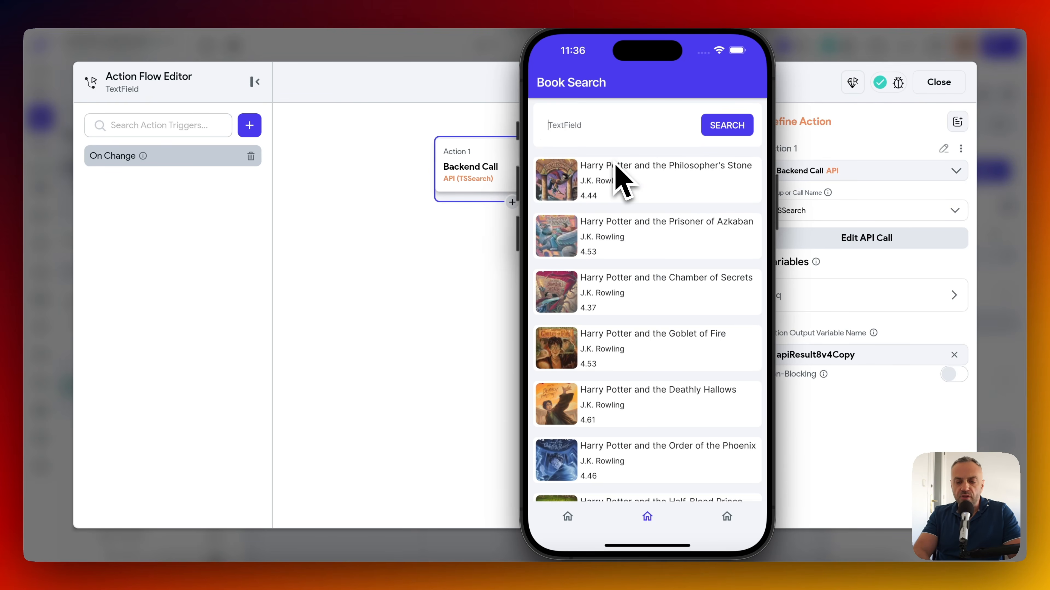
{"action": "type", "text": "stone"}
{"action": "key", "text": "BackSpace"}
{"action": "key", "text": "BackSpace"}
{"action": "key", "text": "BackSpace"}
{"action": "key", "text": "BackSpace"}
{"action": "key", "text": "BackSpace"}
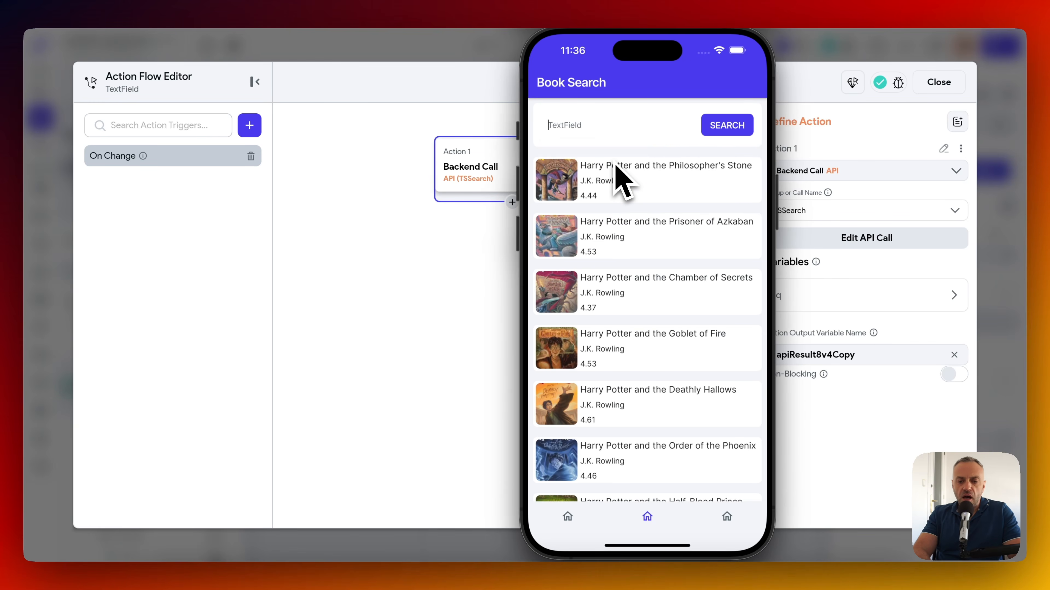
{"action": "type", "text": "ston"}
{"action": "key", "text": "BackSpace"}
{"action": "type", "text": "king"}
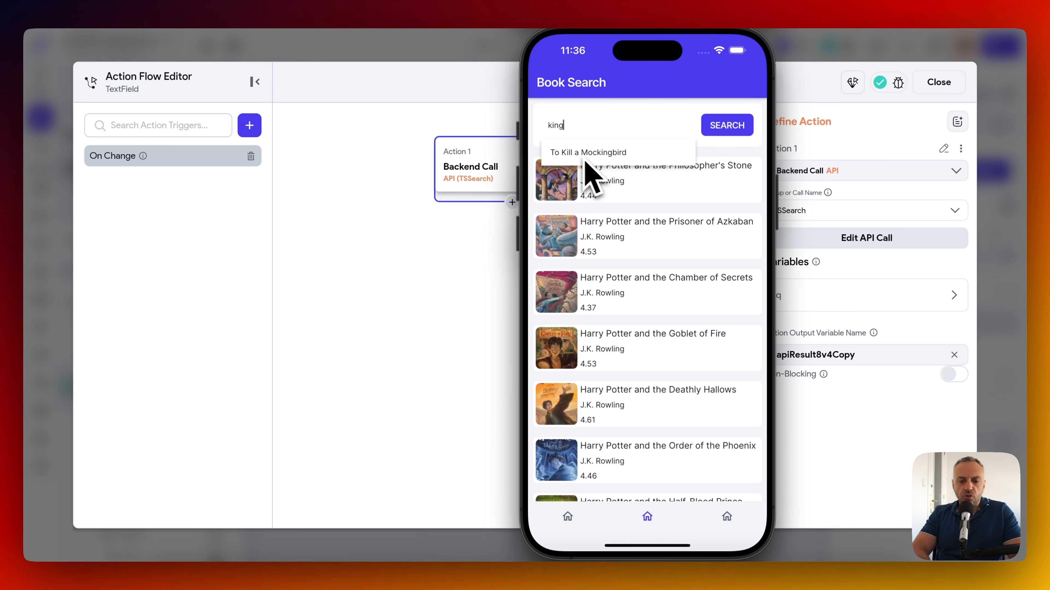
{"action": "key", "text": "BackSpace"}
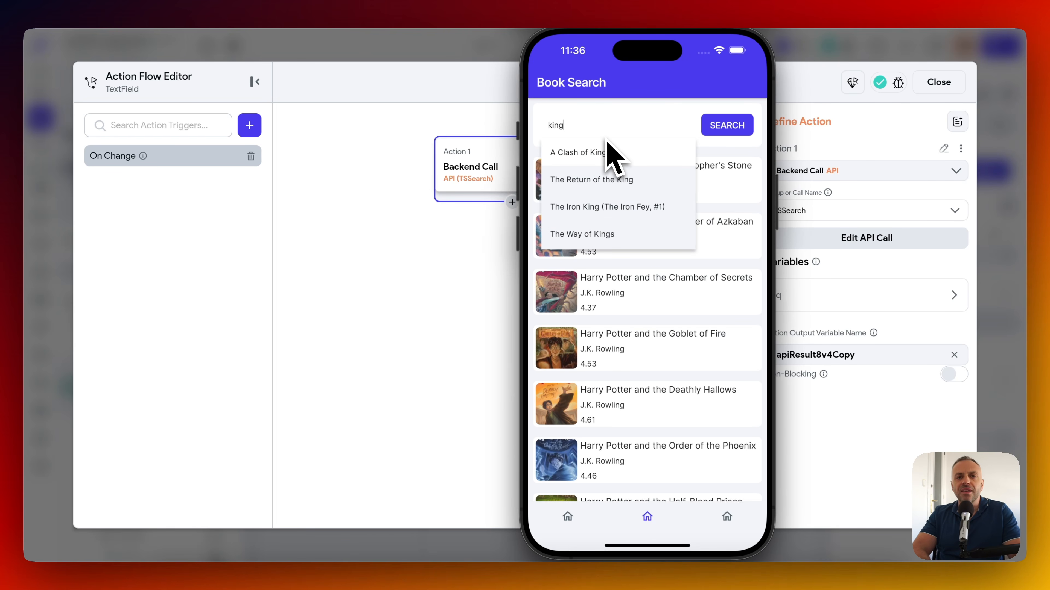
{"action": "key", "text": "BackSpace"}
{"action": "key", "text": "BackSpace"}
{"action": "key", "text": "BackSpace"}
{"action": "key", "text": "BackSpace"}
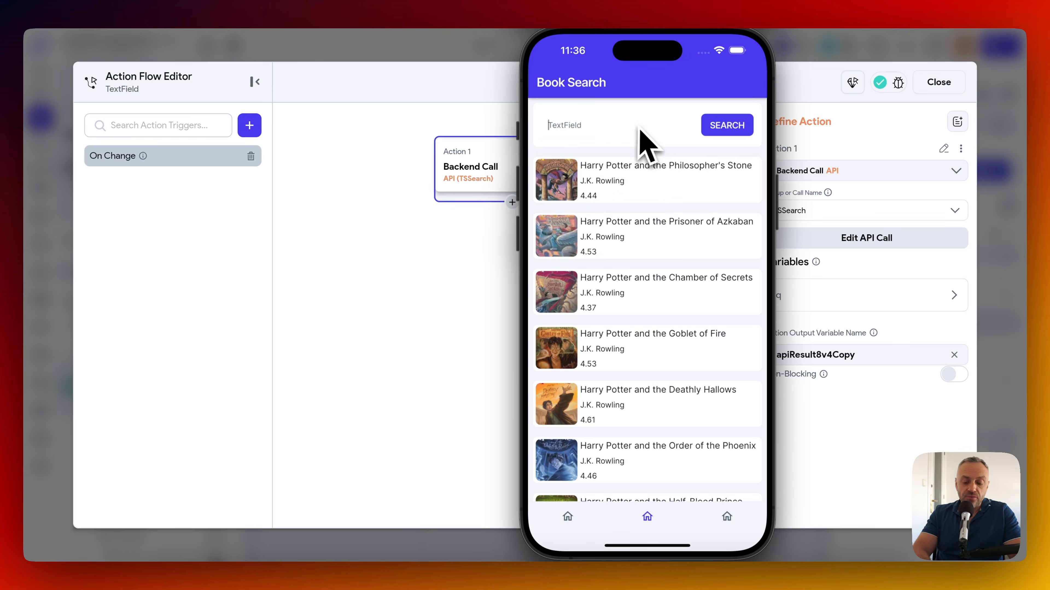
{"action": "type", "text": "king"}
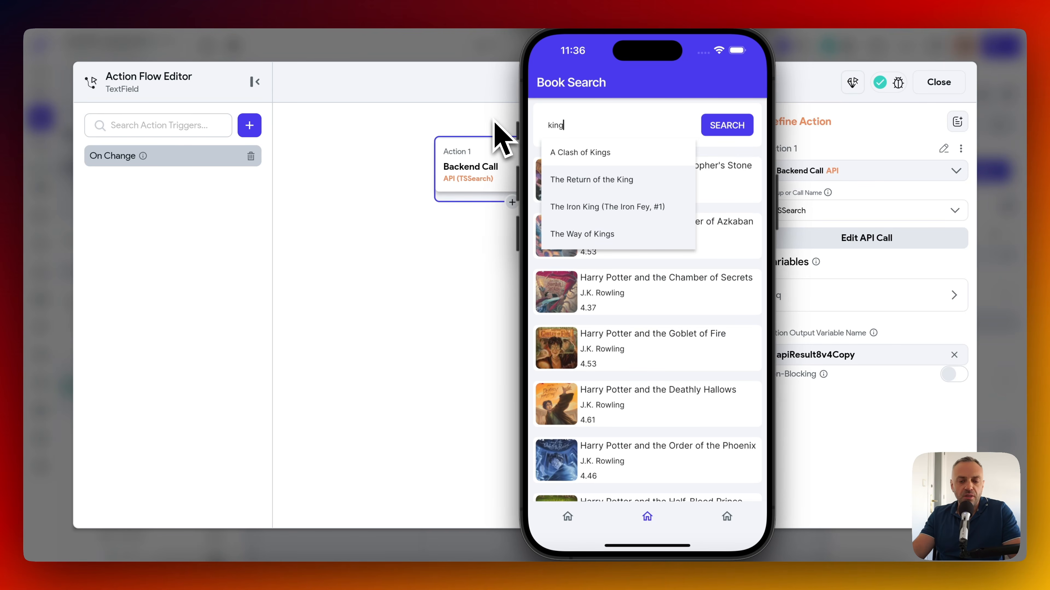
Close the Action Flow Editor and open the home3 TypesenseAutocomplete widget's custom code.
{"action": "left_click", "coordinate": [397, 74]}
{"action": "left_click", "coordinate": [401, 53]}
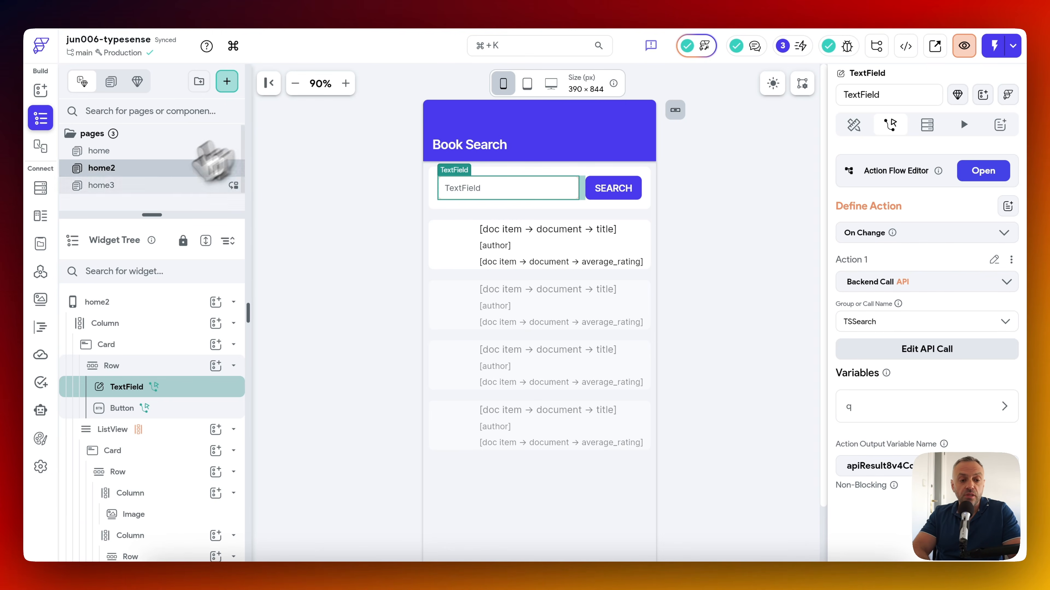
{"action": "left_click", "coordinate": [163, 188]}
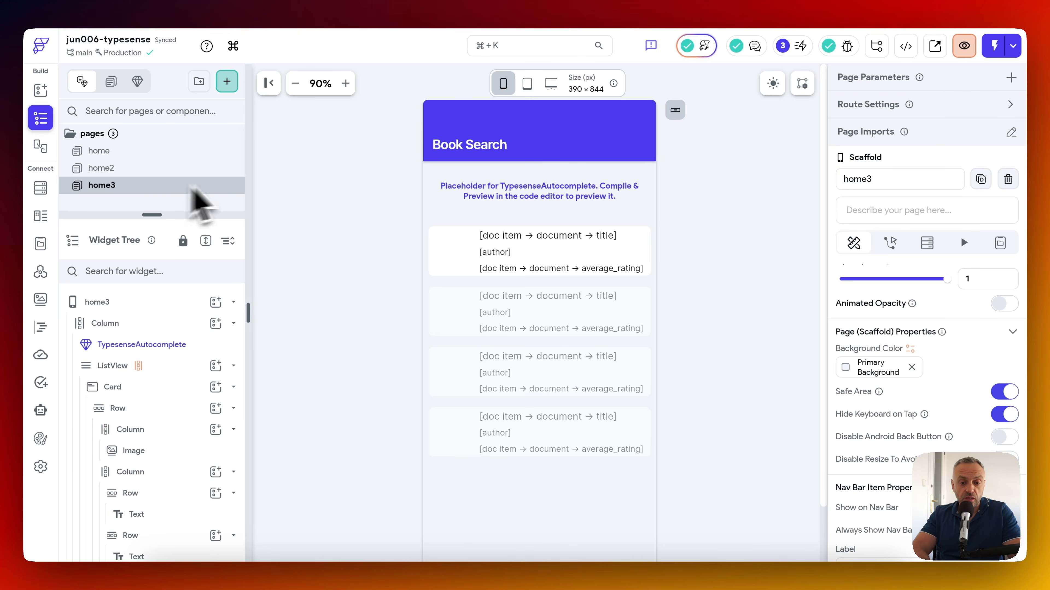
{"action": "left_click", "coordinate": [496, 202]}
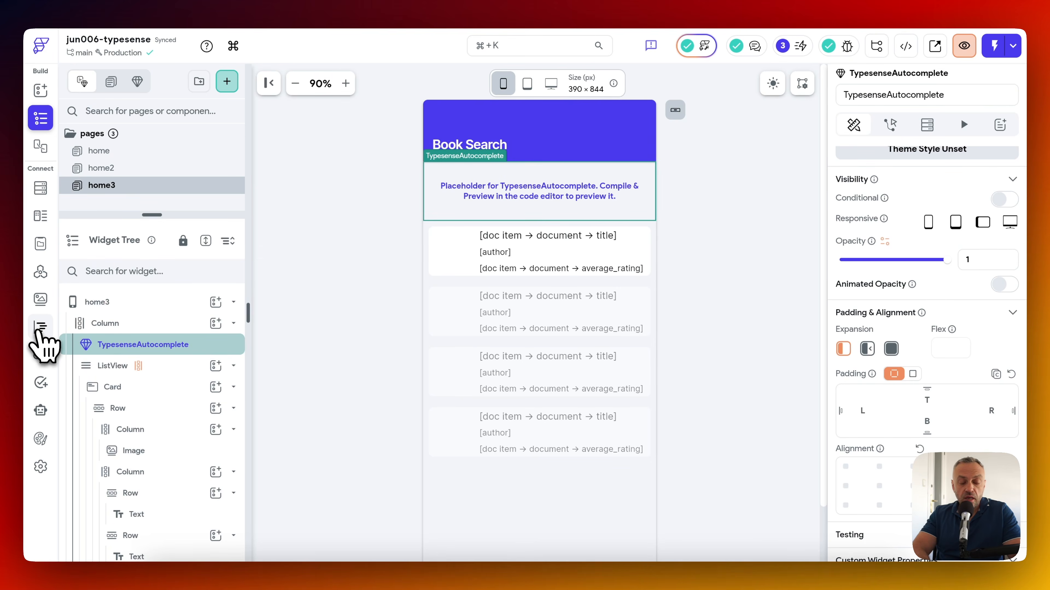
{"action": "left_click", "coordinate": [40, 327]}
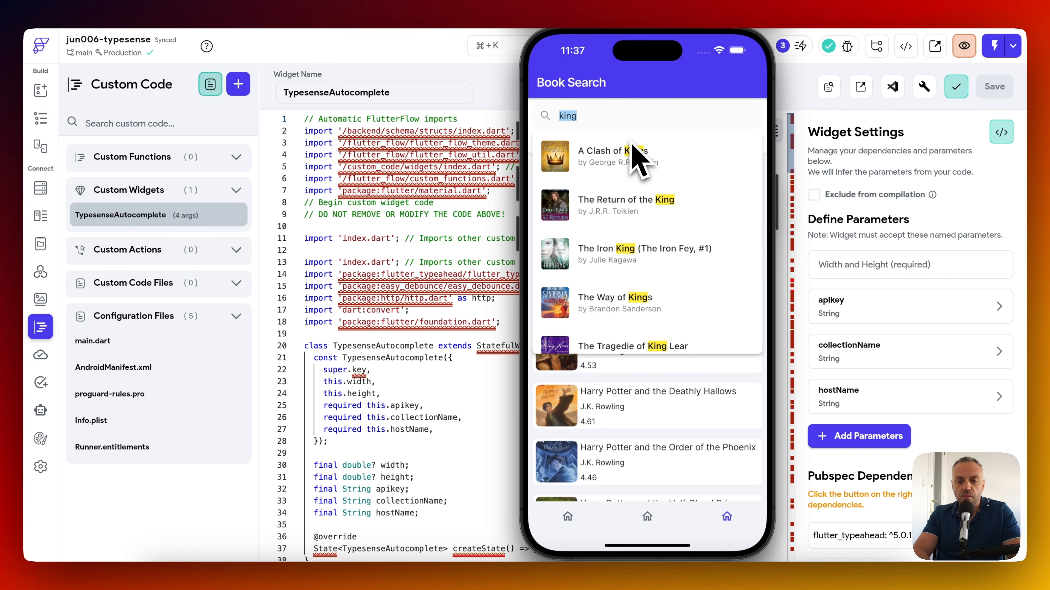
Trim the 'clash' query to 'cla' and 'c' to check highlighted suggestions, then return to the code.
{"action": "type", "text": "h"}
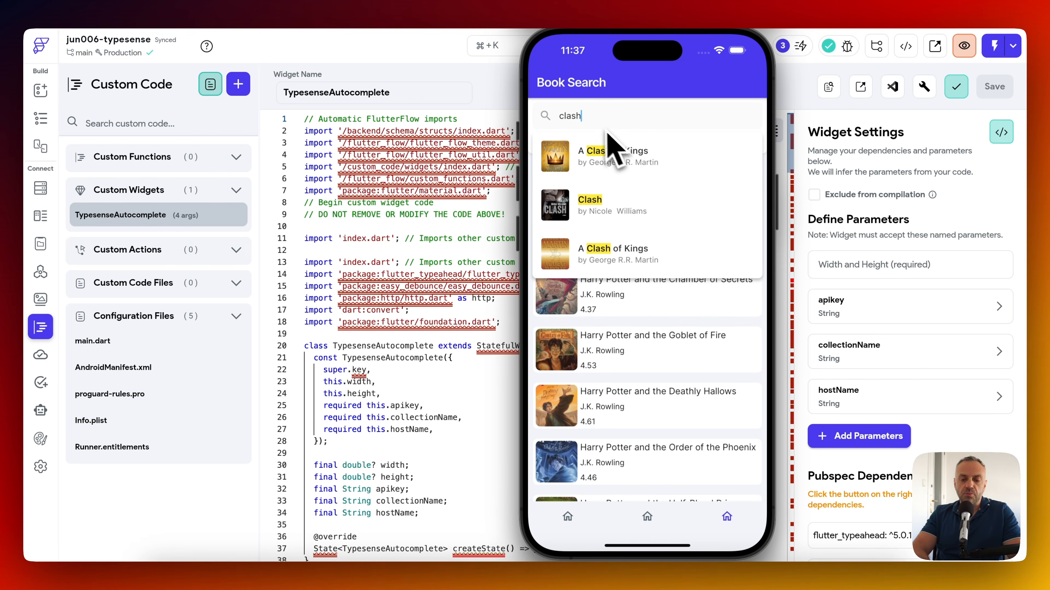
{"action": "key", "text": "BackSpace"}
{"action": "key", "text": "BackSpace"}
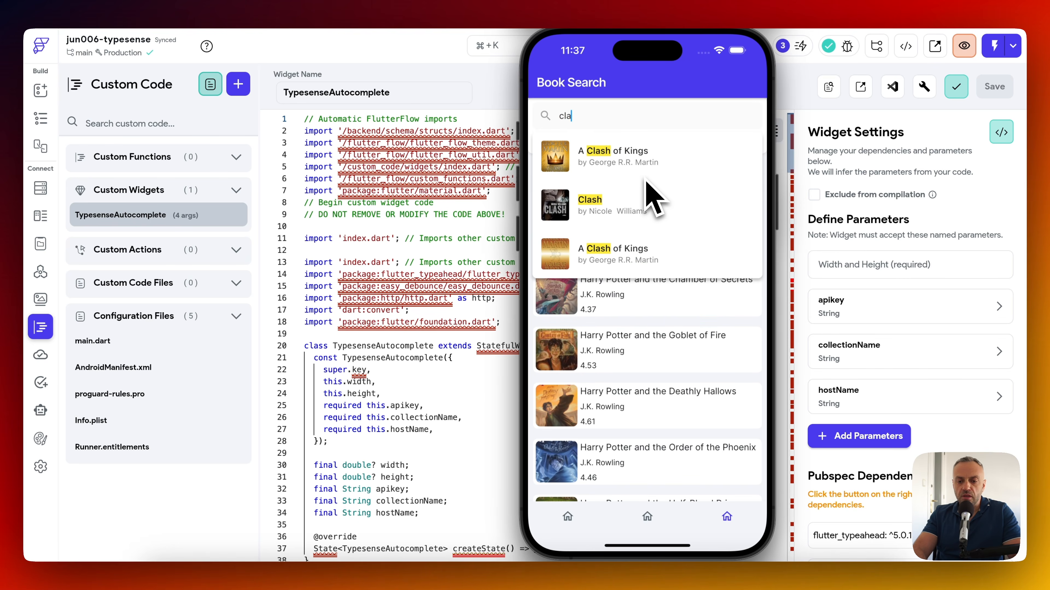
{"action": "key", "text": "BackSpace"}
{"action": "key", "text": "BackSpace"}
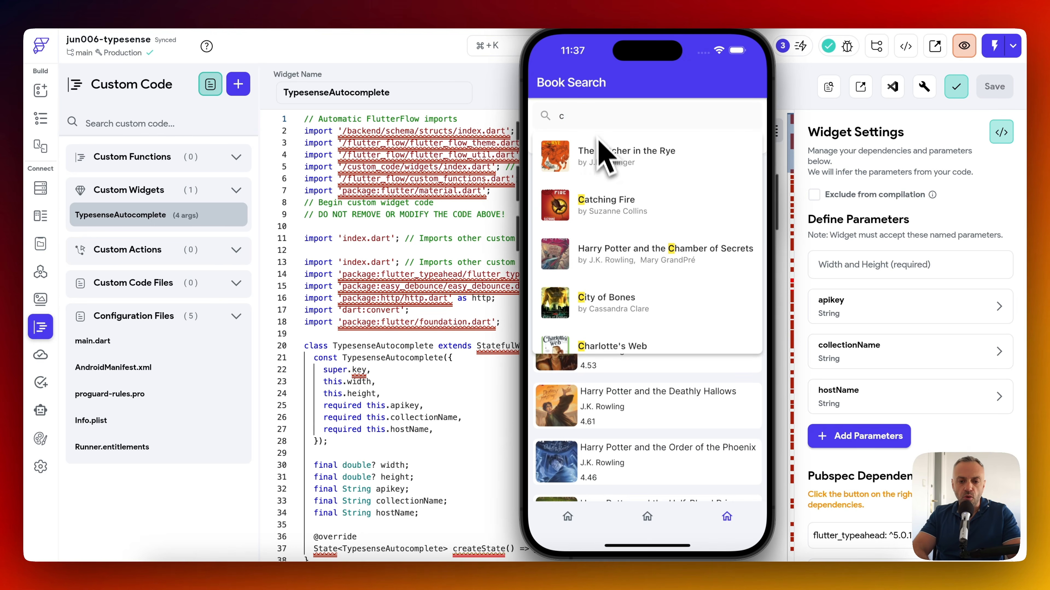
{"action": "left_click", "coordinate": [436, 231]}
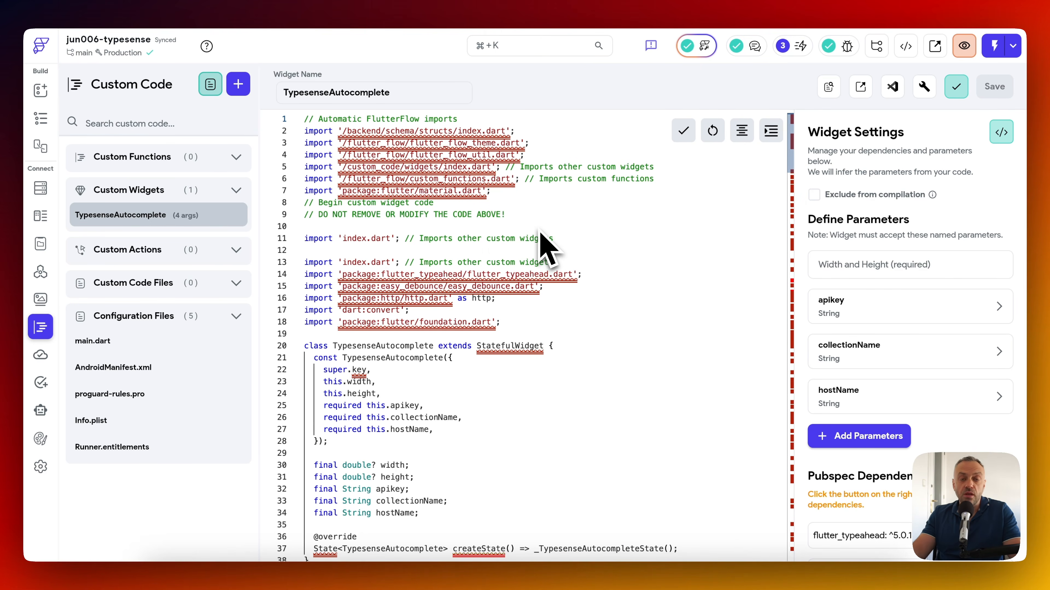
Review the rest of the TypesenseAutocomplete code, then return to the home3 page's widget tree.
{"action": "scroll", "coordinate": [540, 234], "scroll_direction": "down", "scroll_amount": 20}
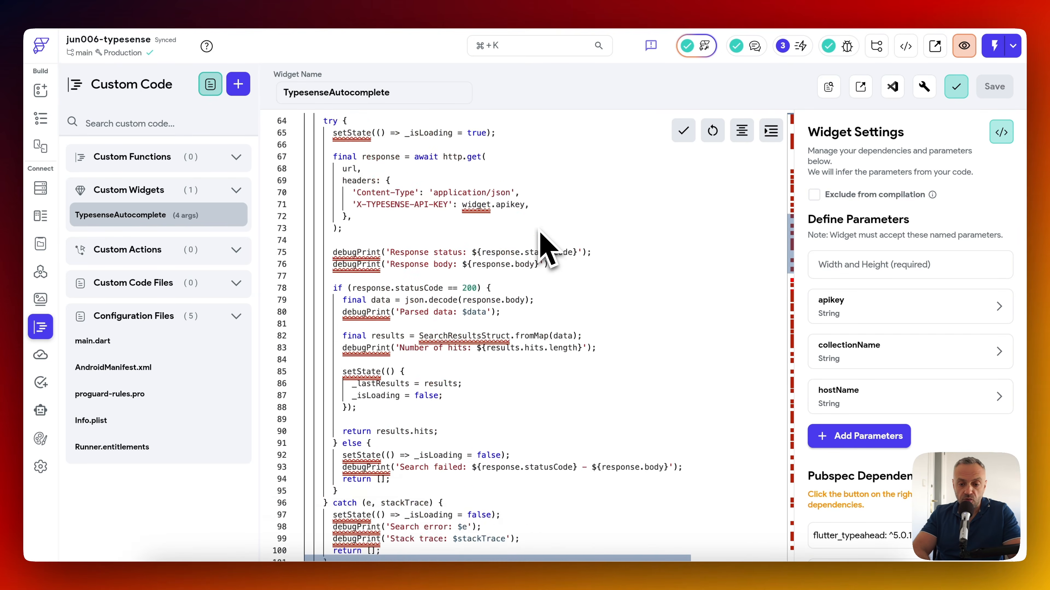
{"action": "scroll", "coordinate": [540, 234], "scroll_direction": "down", "scroll_amount": 20}
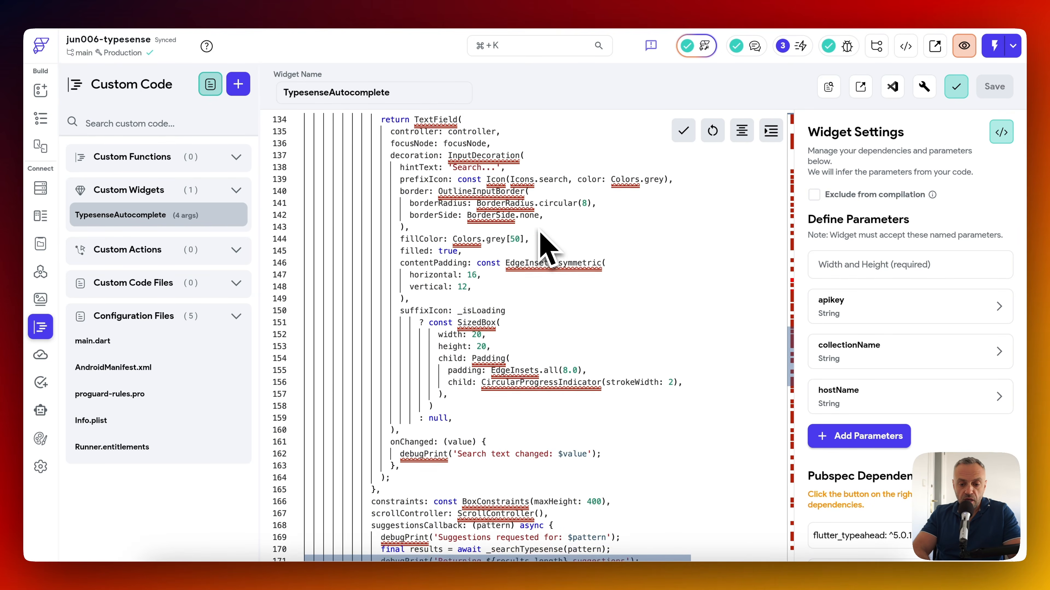
{"action": "scroll", "coordinate": [548, 249], "scroll_direction": "down", "scroll_amount": 20}
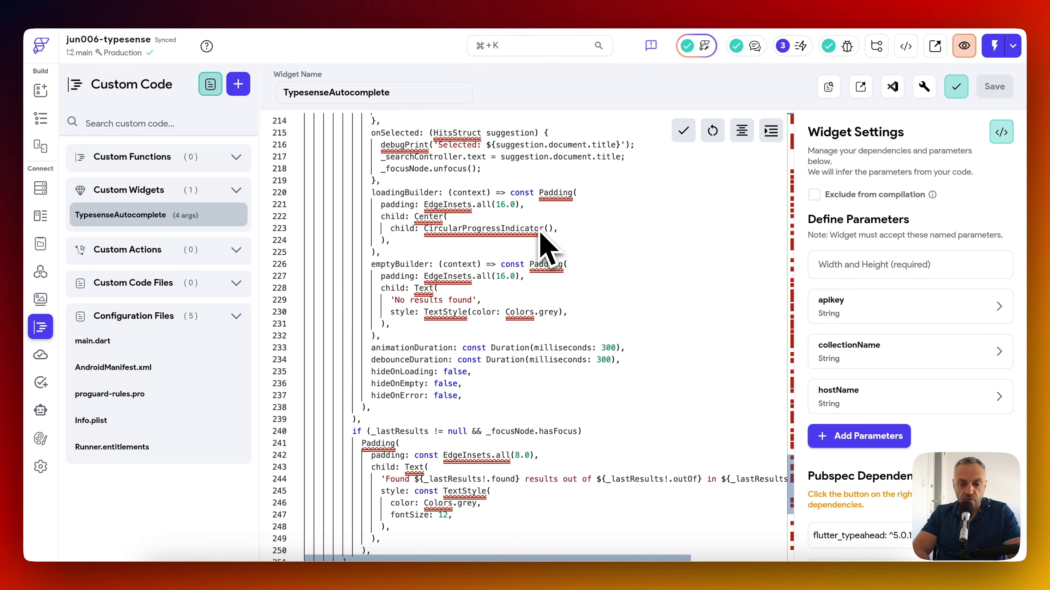
{"action": "scroll", "coordinate": [547, 248], "scroll_direction": "down", "scroll_amount": 4}
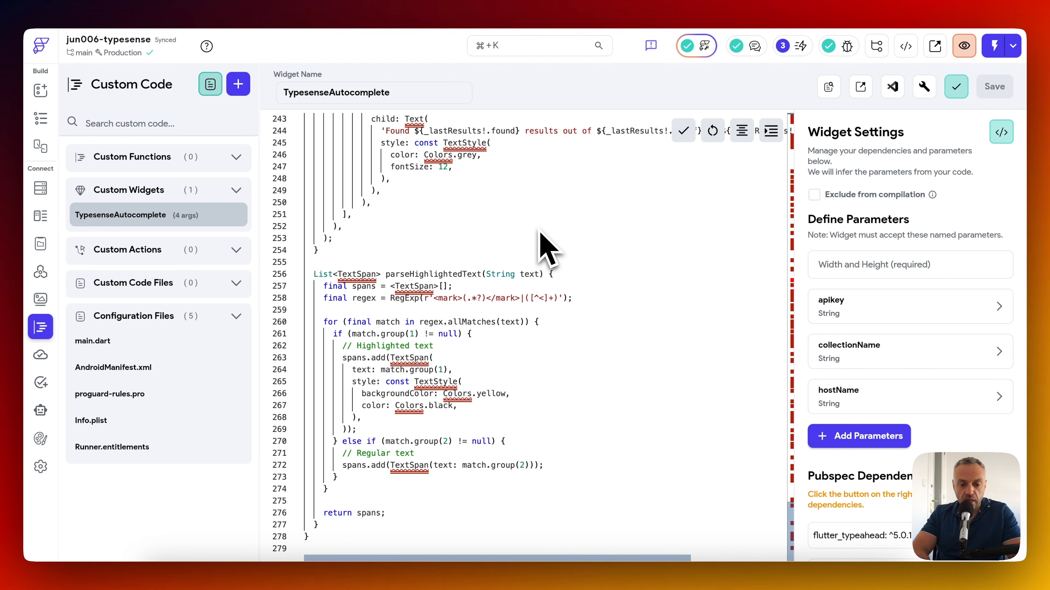
{"action": "scroll", "coordinate": [538, 230], "scroll_direction": "up", "scroll_amount": 20}
{"action": "scroll", "coordinate": [538, 230], "scroll_direction": "down", "scroll_amount": 20}
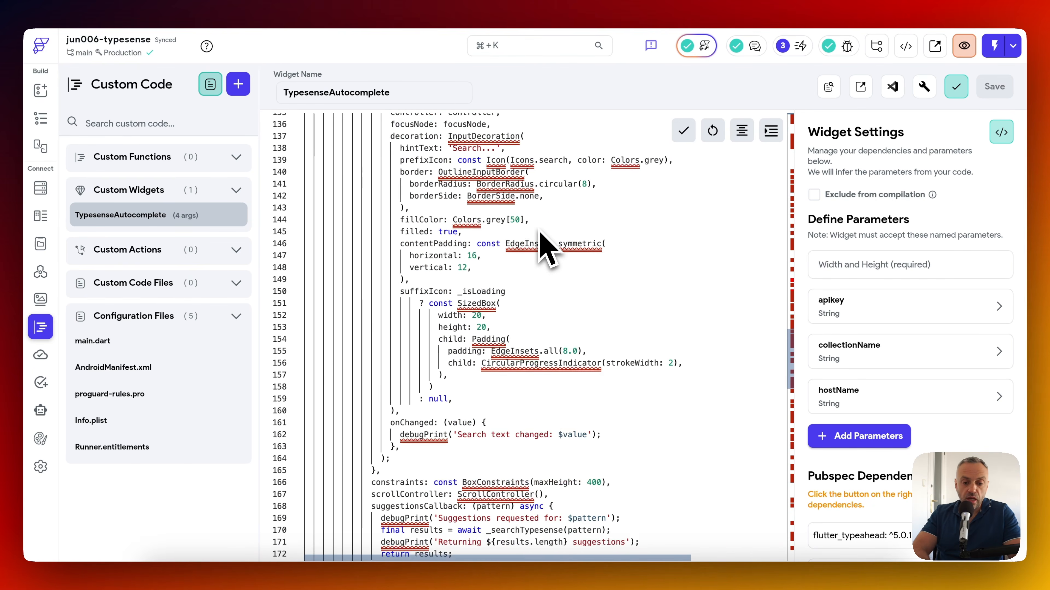
{"action": "scroll", "coordinate": [547, 248], "scroll_direction": "down", "scroll_amount": 11}
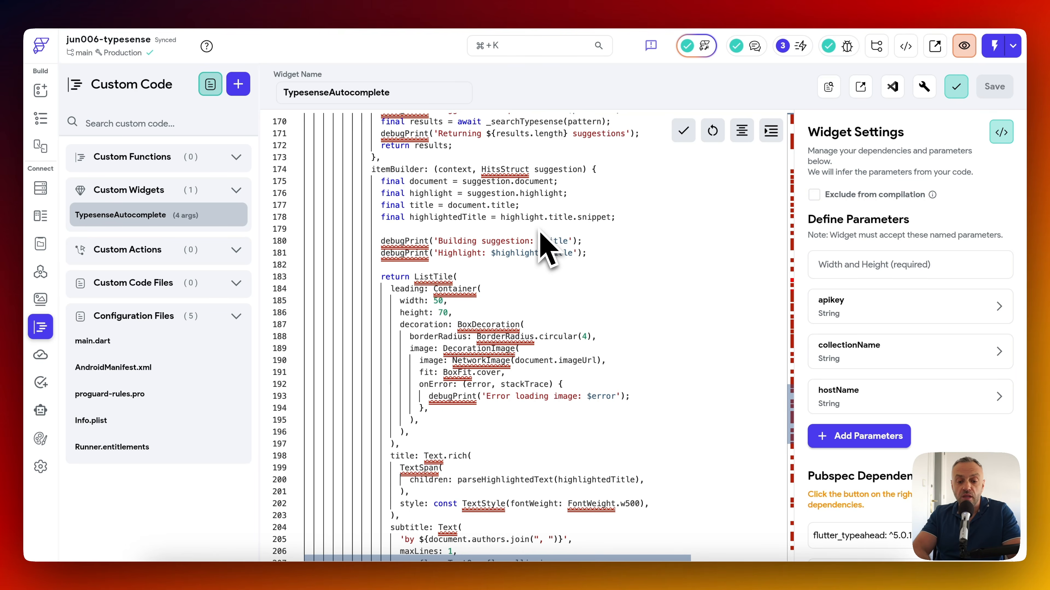
{"action": "scroll", "coordinate": [541, 244], "scroll_direction": "up", "scroll_amount": 20}
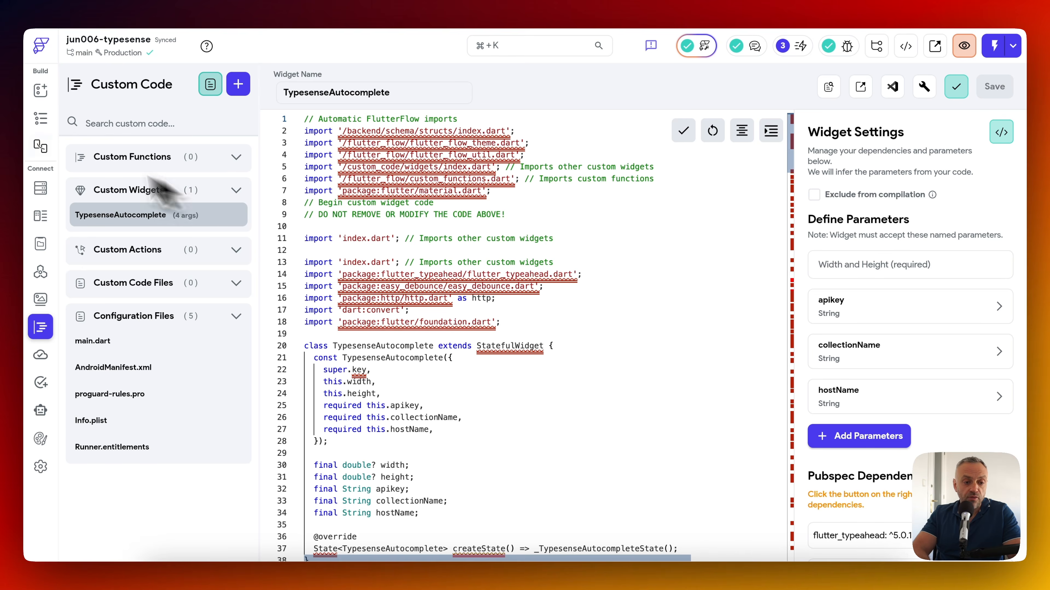
{"action": "left_click", "coordinate": [40, 118]}
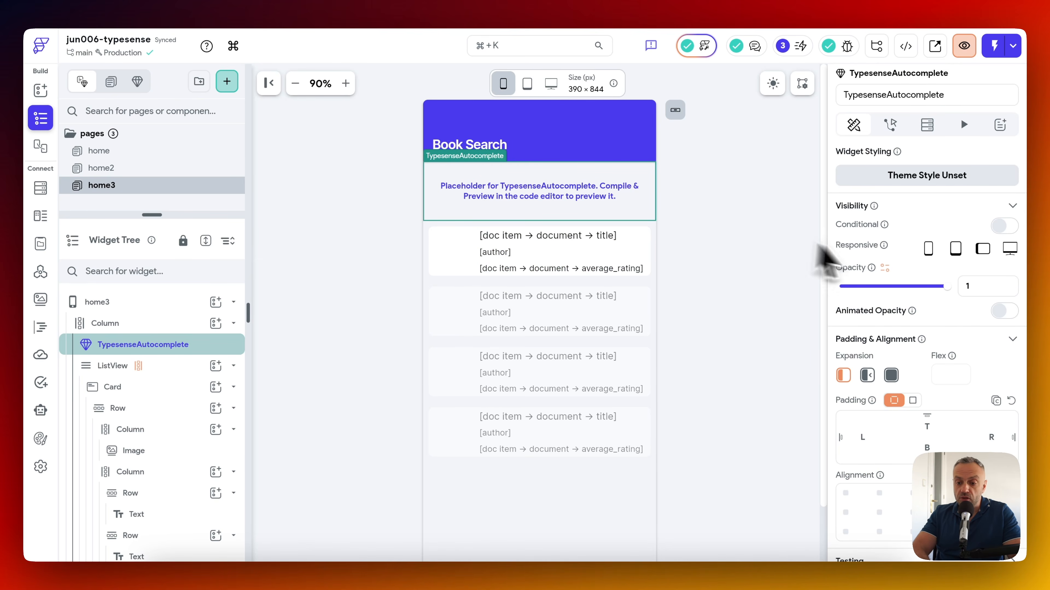
Scroll the properties panel to the TypesenseAutocomplete apikey, collectionName and hostName fields.
{"action": "scroll", "coordinate": [881, 269], "scroll_direction": "down", "scroll_amount": 10}
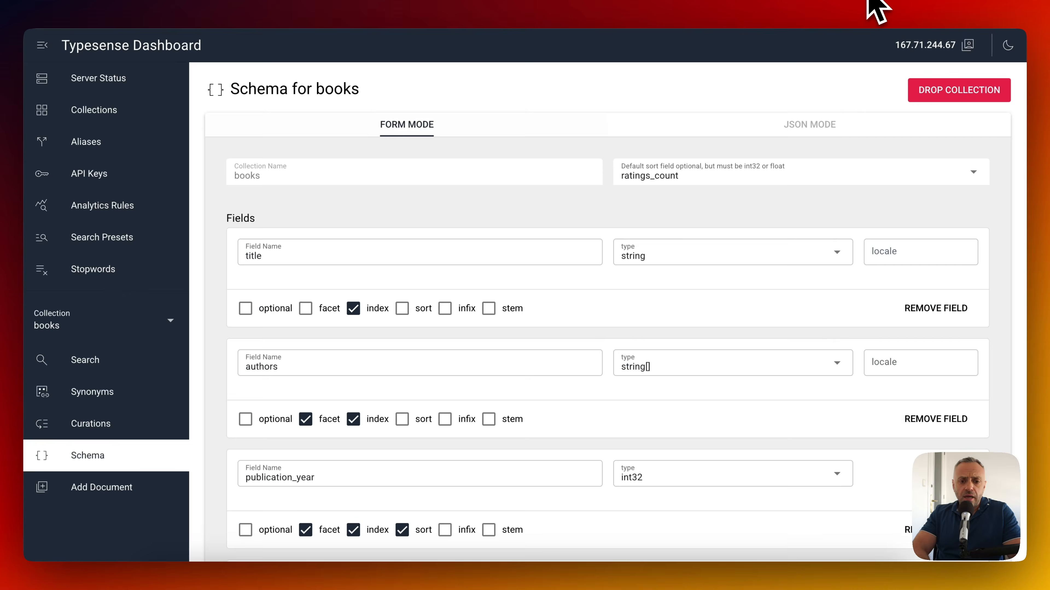
Open Typesense Server Status to review CPU, memory (1.68 of 2.06 GB) and disk (10.2 GB).
{"action": "left_click", "coordinate": [117, 81]}
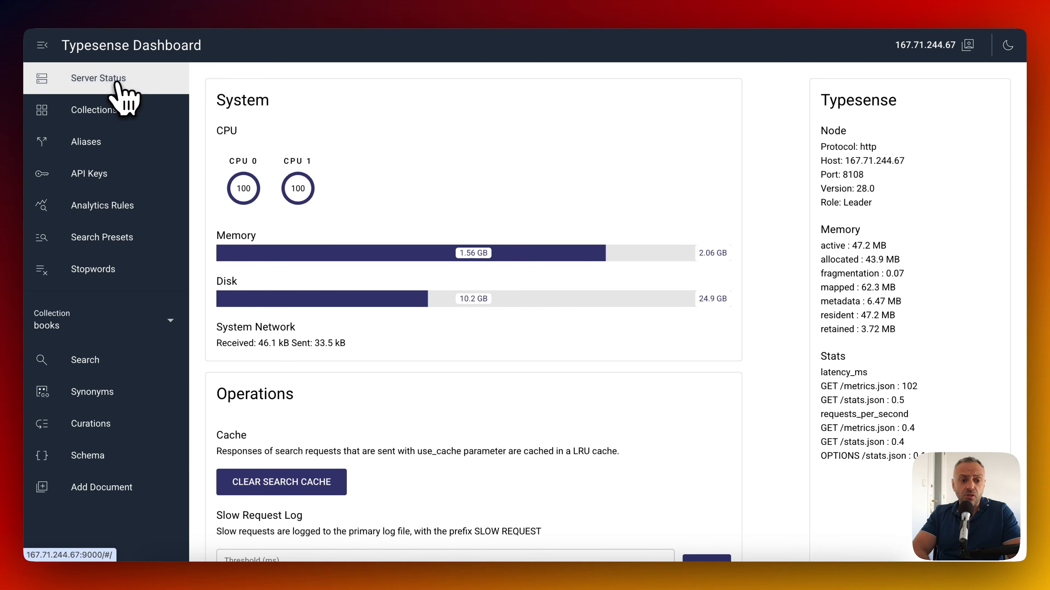
{"action": "scroll", "coordinate": [430, 227], "scroll_direction": "down", "scroll_amount": 4}
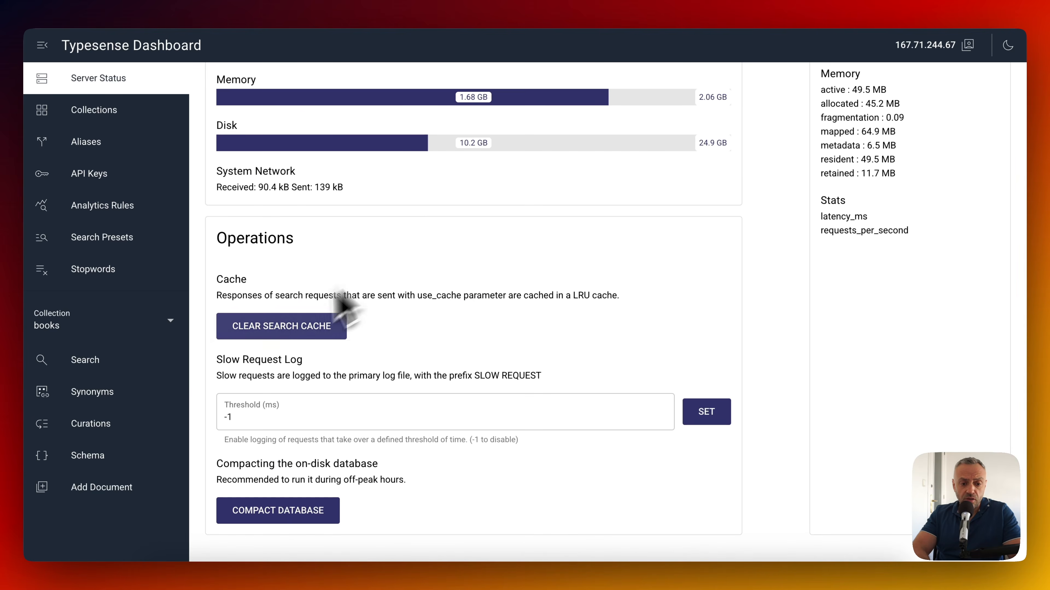
{"action": "scroll", "coordinate": [414, 318], "scroll_direction": "up", "scroll_amount": 4}
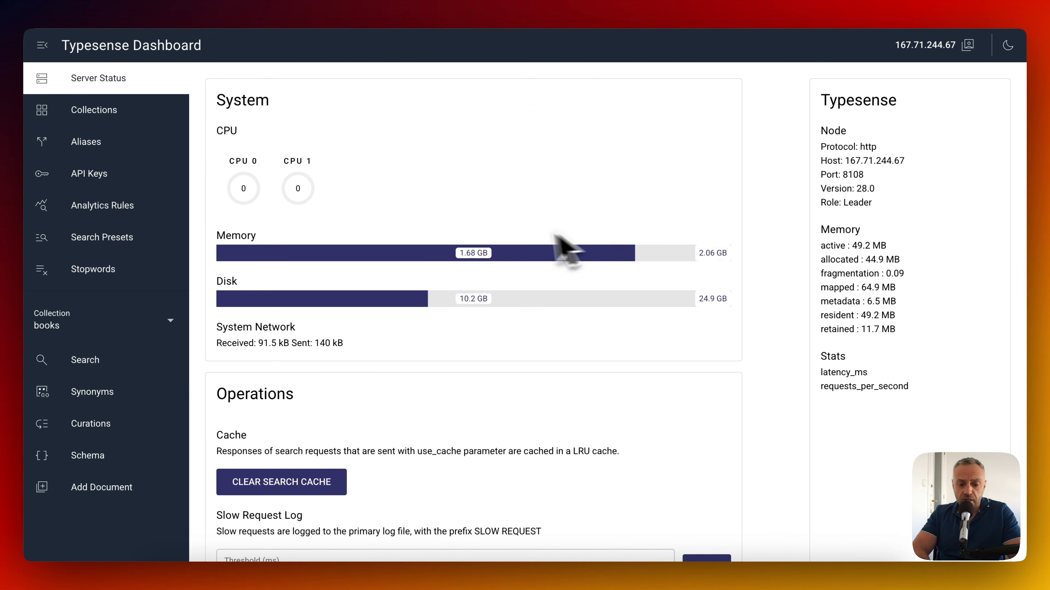